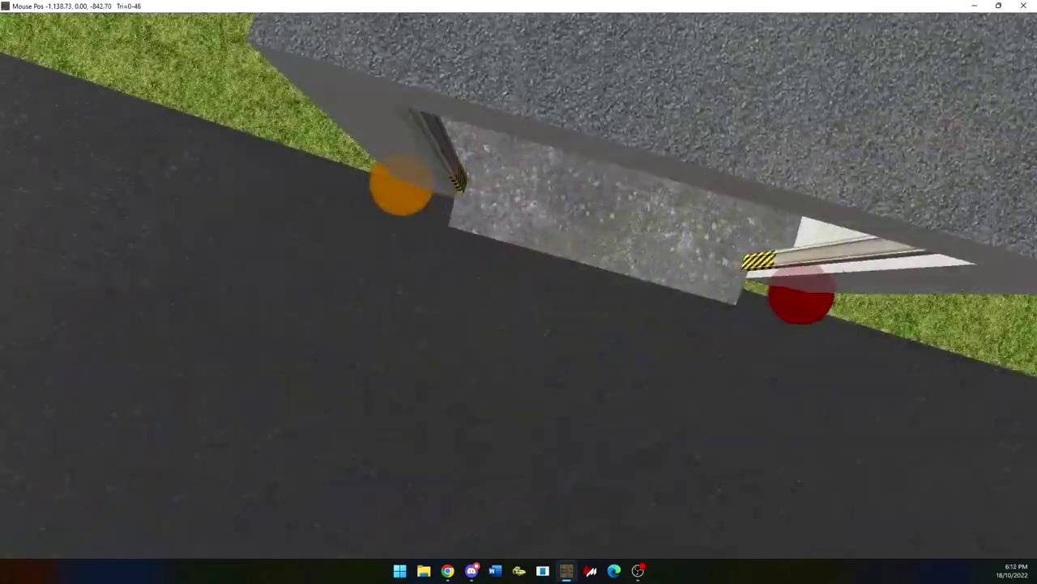
{"action": "left_click_drag", "start_coordinate": [800, 294], "coordinate": [919, 344]}
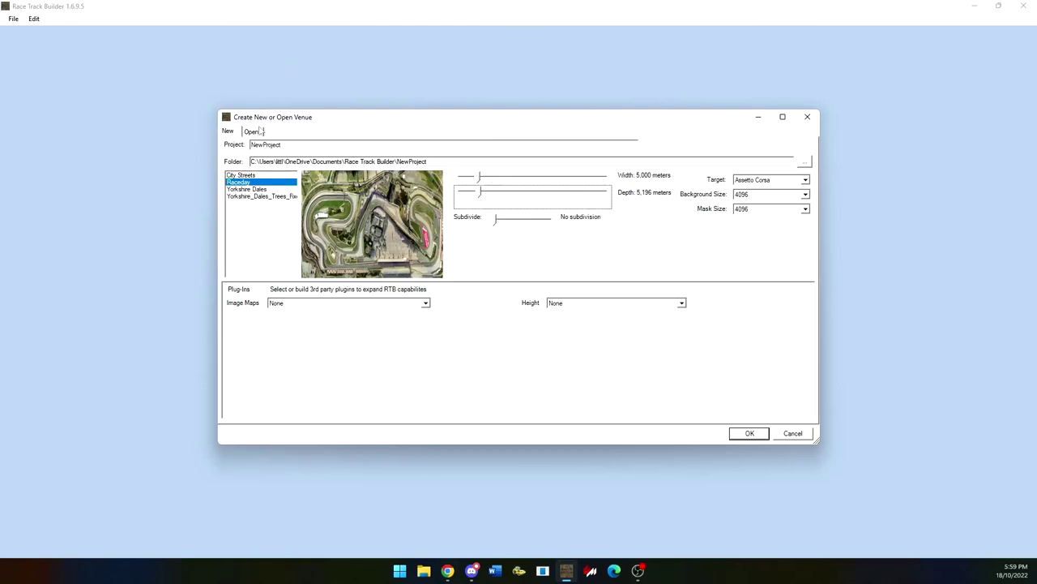
Step: Start a new venue and name the project "Youtube Example"
{"action": "left_click", "coordinate": [227, 131]}
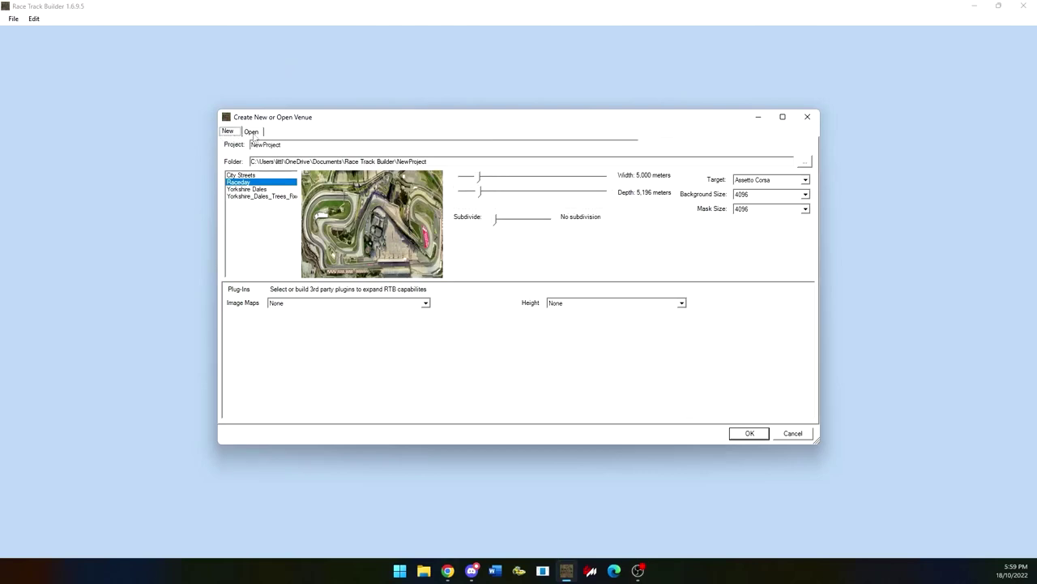
{"action": "left_click", "coordinate": [252, 132]}
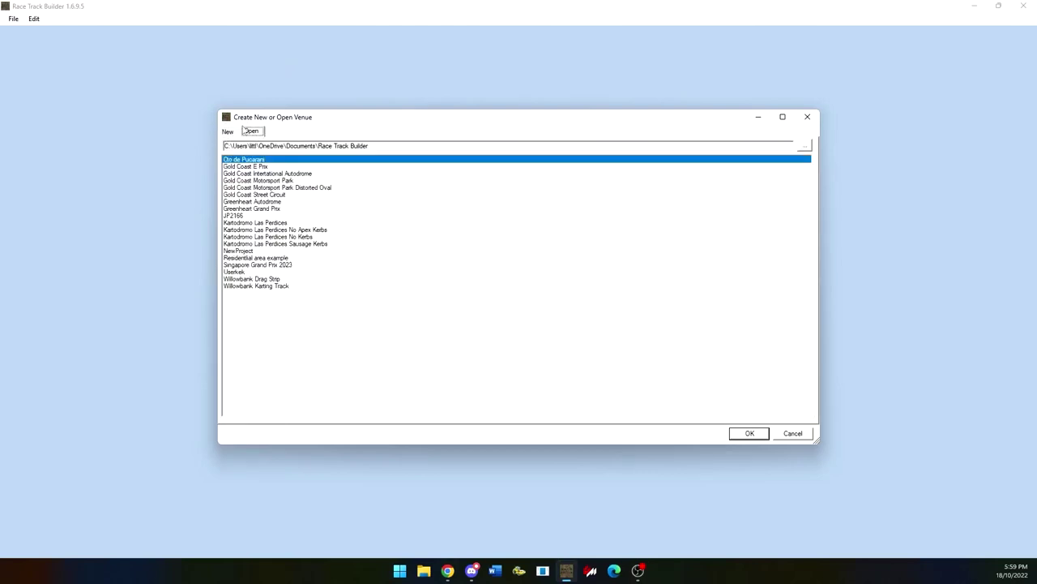
{"action": "left_click", "coordinate": [228, 131]}
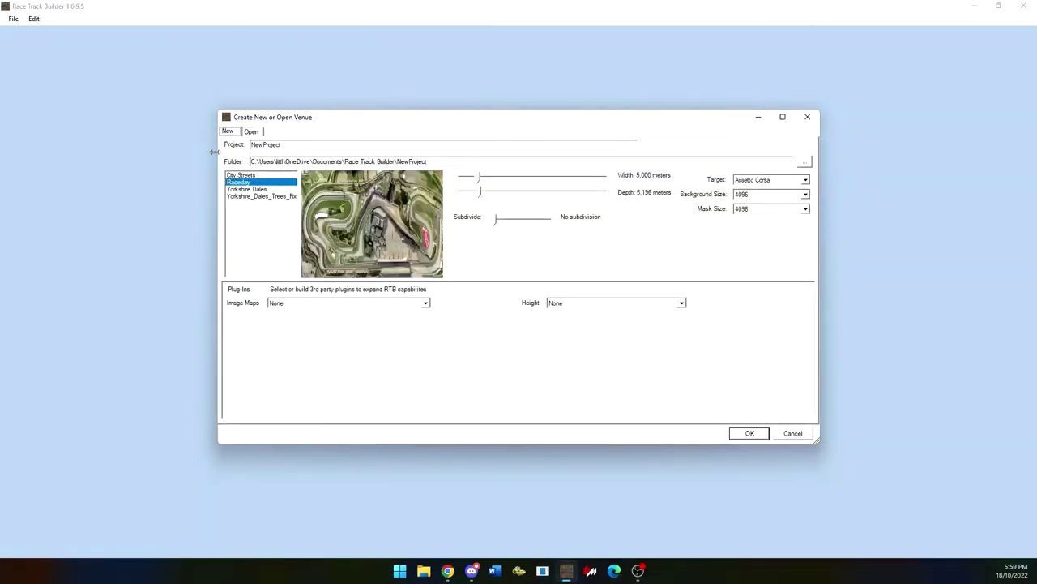
{"action": "key", "text": "Tab"}
{"action": "key", "text": "BackSpace"}
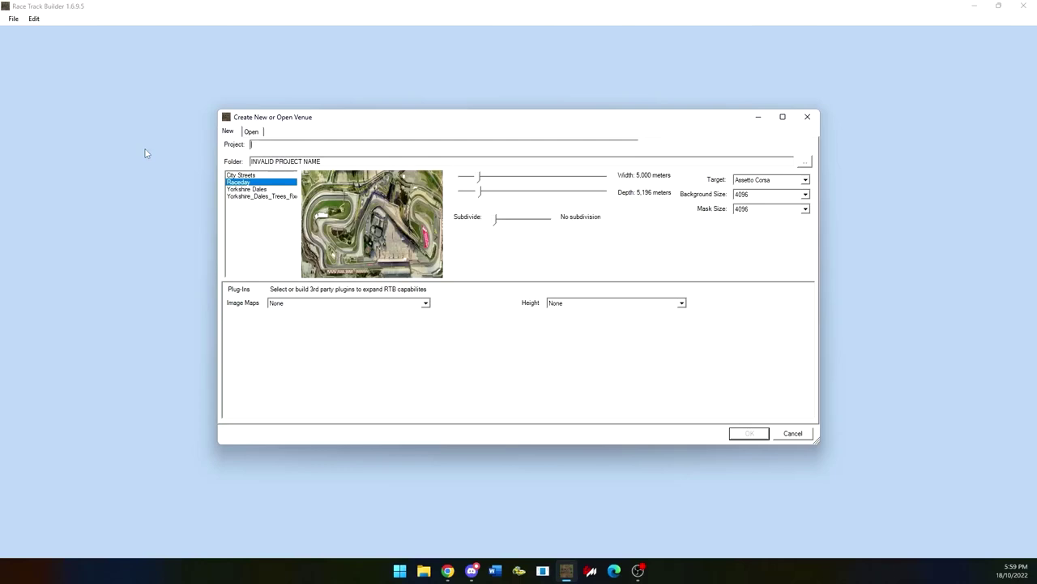
{"action": "type", "text": "Youtube Example"}
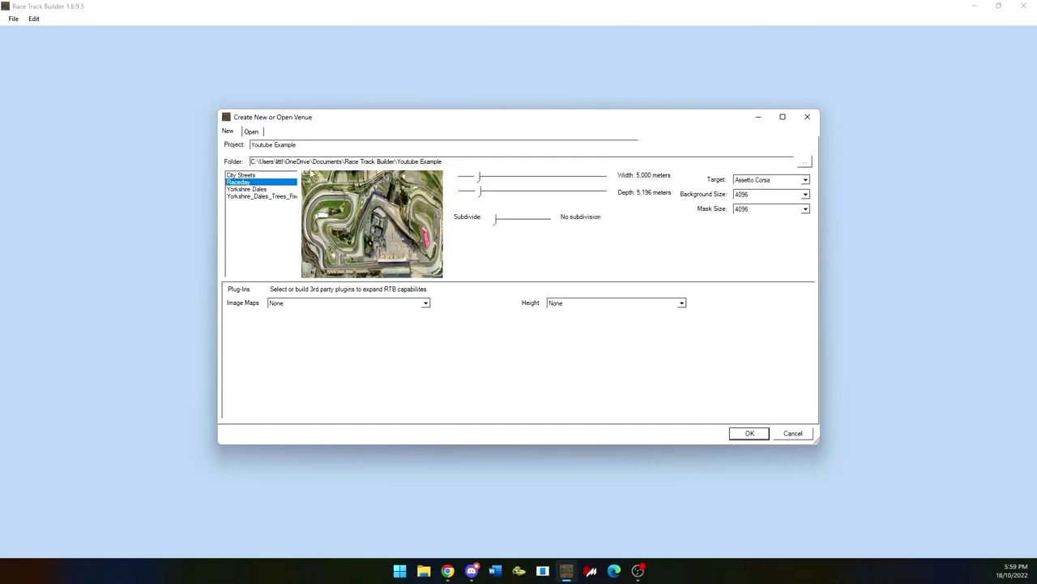
Step: Compare the City Streets, Raceday and Yorkshire Dales templates and select Raceday for the project
{"action": "left_click", "coordinate": [248, 175]}
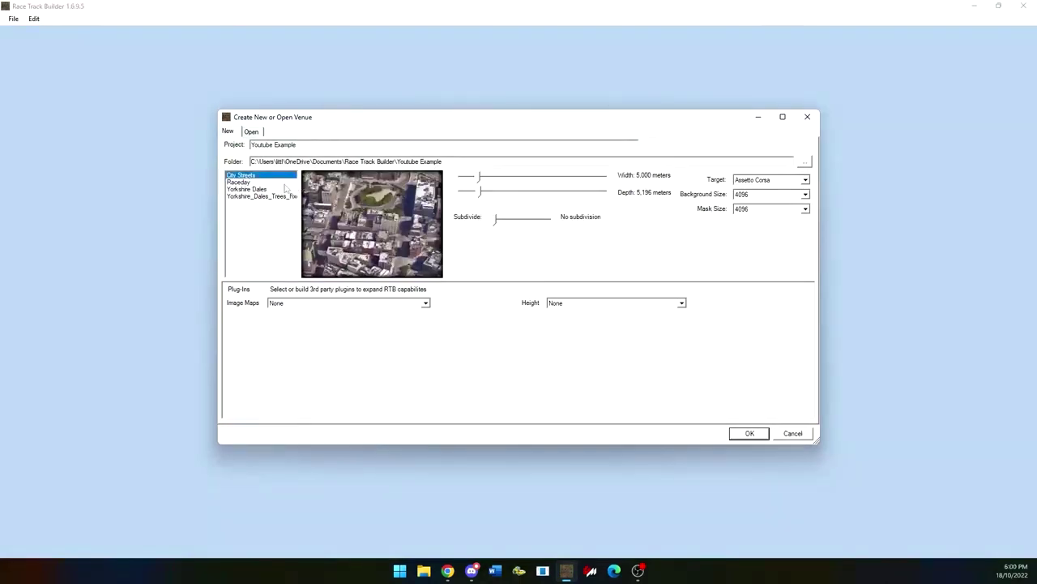
{"action": "left_click", "coordinate": [278, 182]}
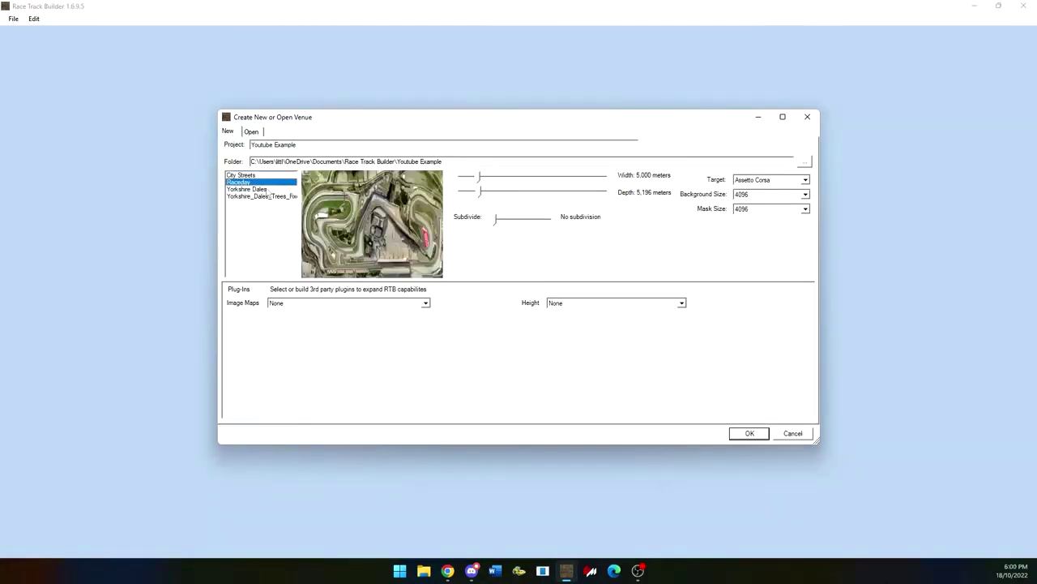
{"action": "left_click", "coordinate": [259, 175]}
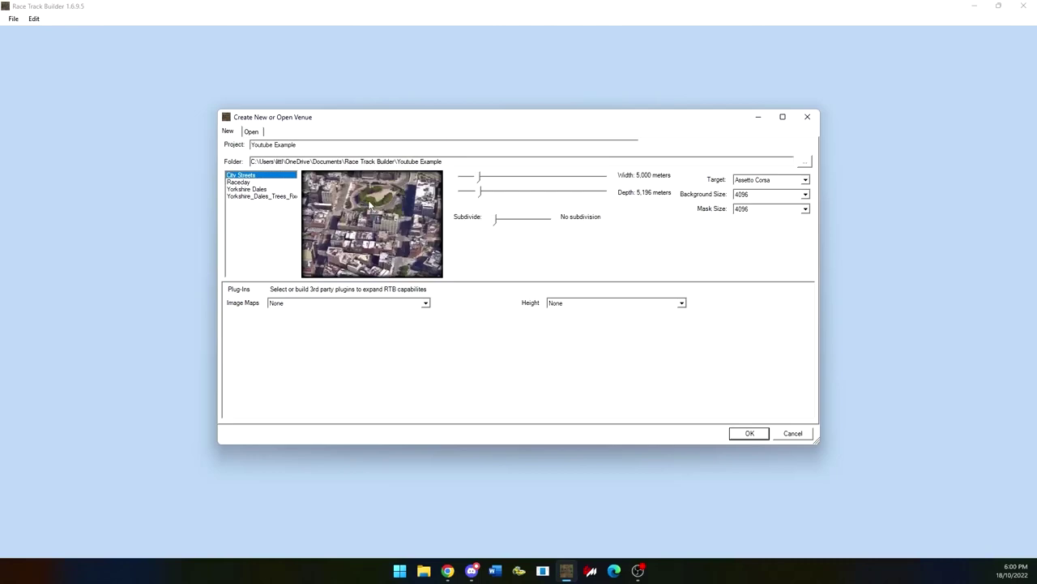
{"action": "left_click", "coordinate": [248, 183]}
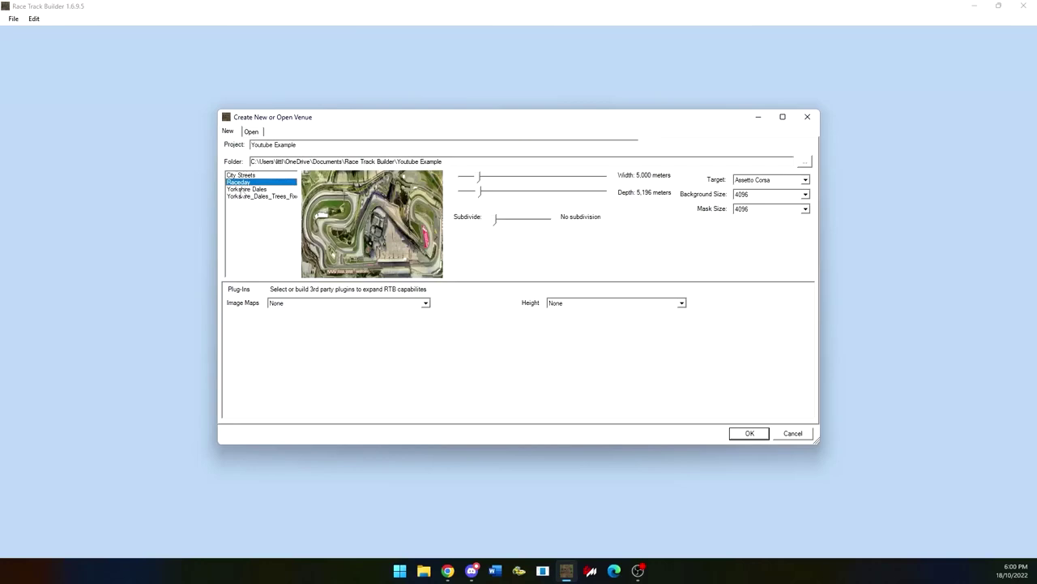
{"action": "left_click", "coordinate": [242, 189]}
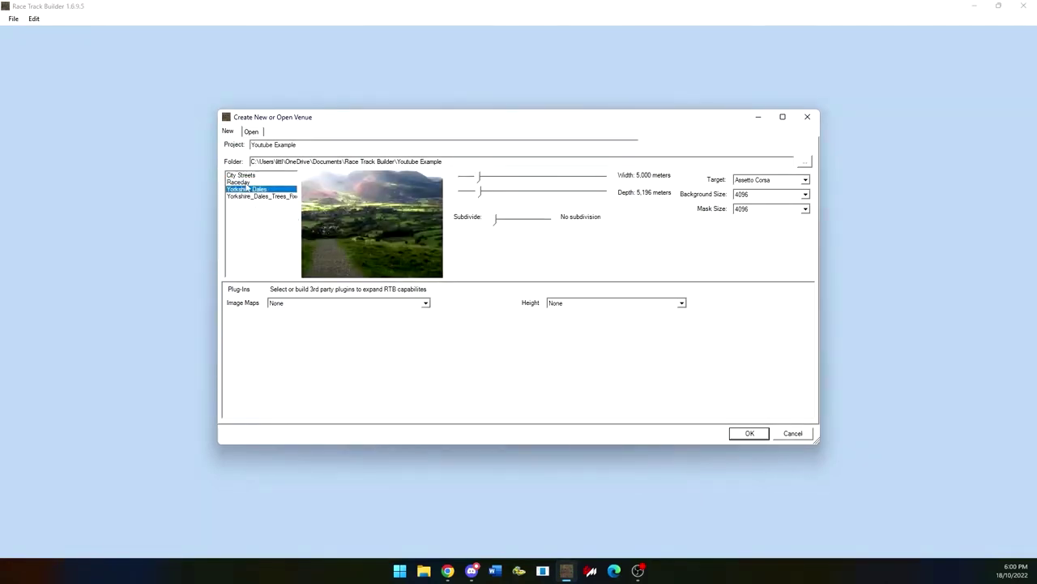
{"action": "left_click", "coordinate": [275, 183]}
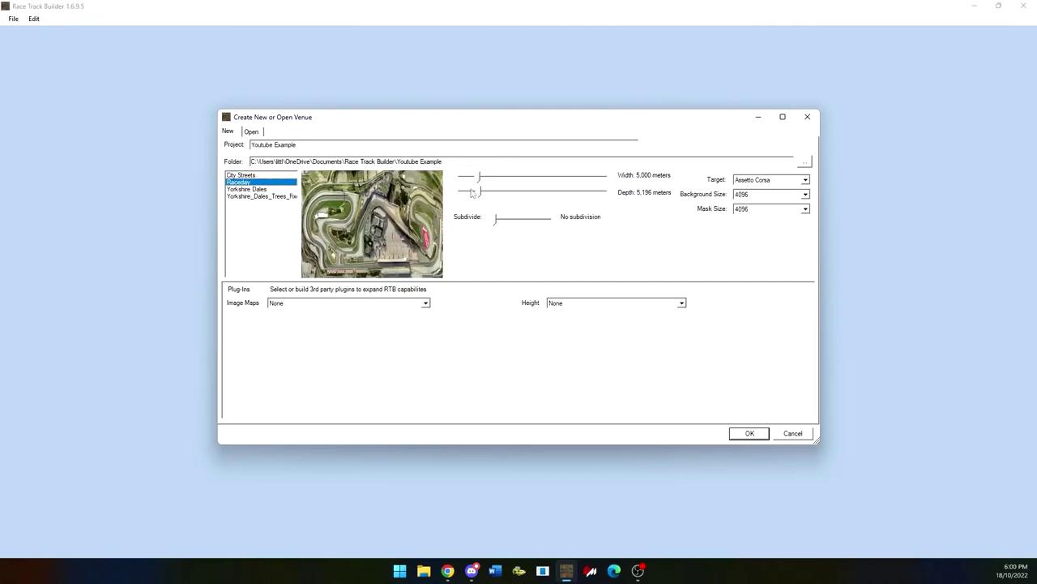
Step: Set the venue size to 4,000 meters wide and 4,330 meters deep
{"action": "left_click_drag", "start_coordinate": [479, 179], "coordinate": [536, 179]}
{"action": "mouse_move", "coordinate": [532, 180]}
{"action": "left_mouse_down"}
{"action": "mouse_move", "coordinate": [475, 179]}
{"action": "mouse_move", "coordinate": [518, 194]}
{"action": "left_mouse_up"}
{"action": "left_click_drag", "start_coordinate": [516, 192], "coordinate": [475, 180]}
Step: Set the venue's target to Assetto Corsa and the background size to 4096
{"action": "left_click", "coordinate": [782, 181]}
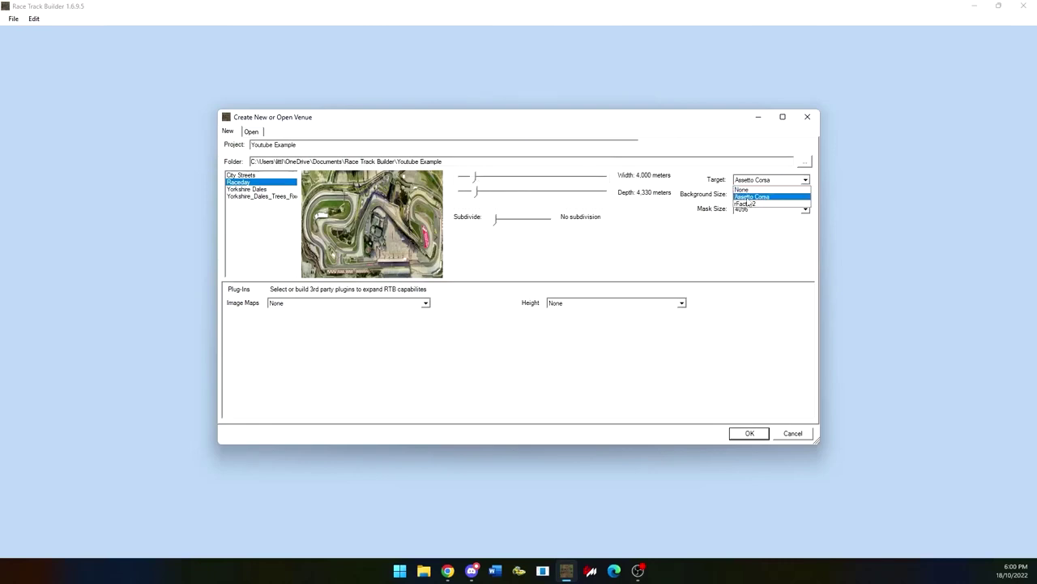
{"action": "left_click", "coordinate": [746, 199]}
{"action": "left_click", "coordinate": [747, 199]}
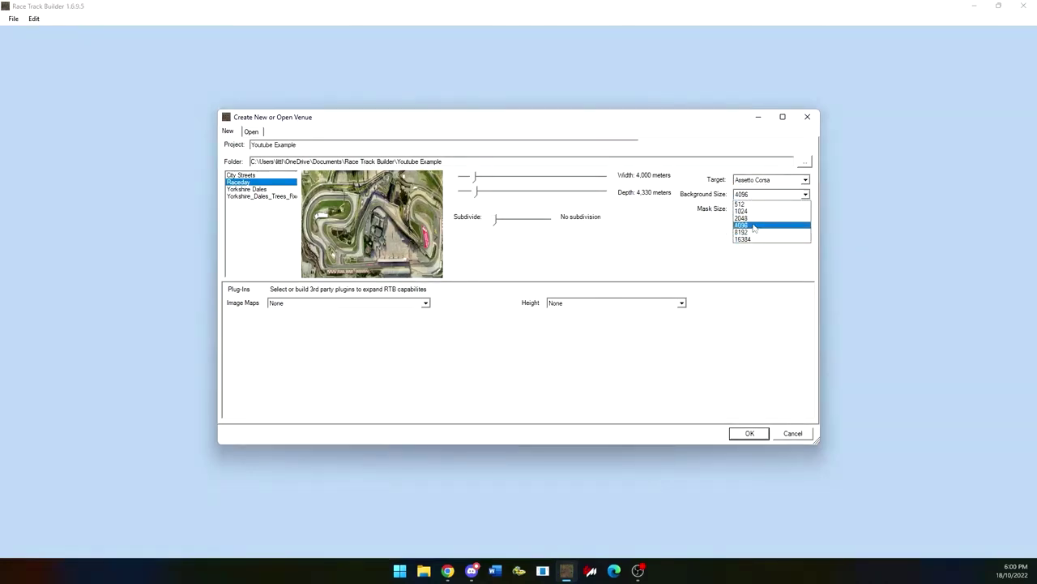
{"action": "left_click", "coordinate": [754, 225]}
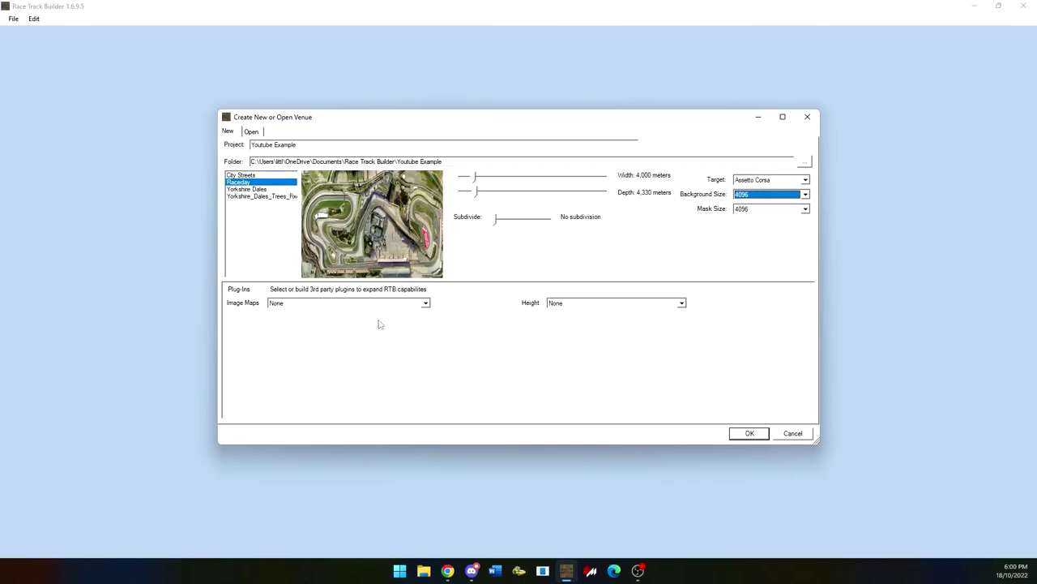
Step: Choose None for both the image map and height plug-ins, and create the venue
{"action": "left_click", "coordinate": [310, 303]}
{"action": "left_click", "coordinate": [276, 313]}
{"action": "left_click", "coordinate": [592, 304]}
{"action": "left_click", "coordinate": [578, 374]}
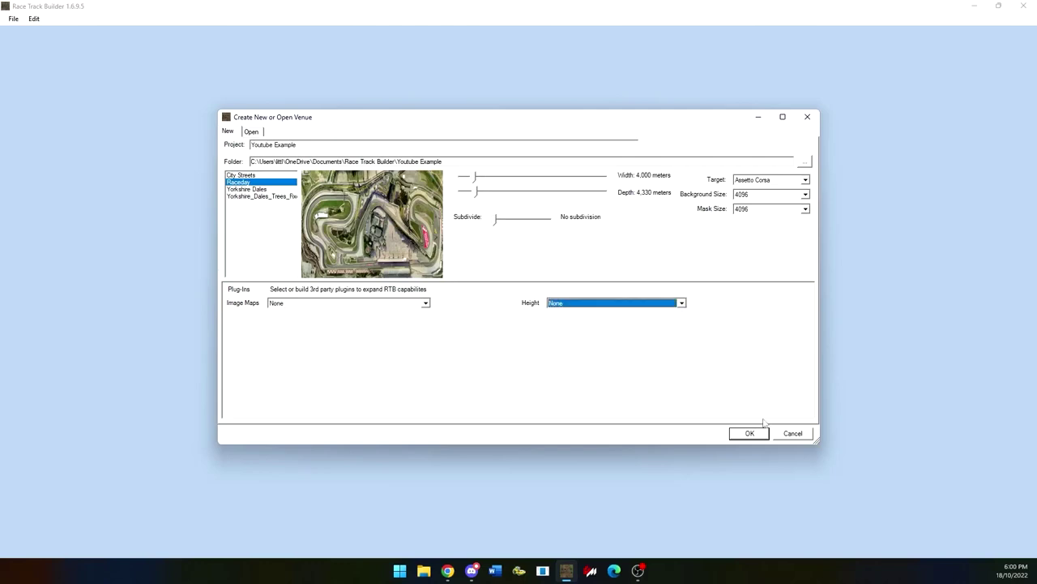
{"action": "left_click", "coordinate": [759, 435]}
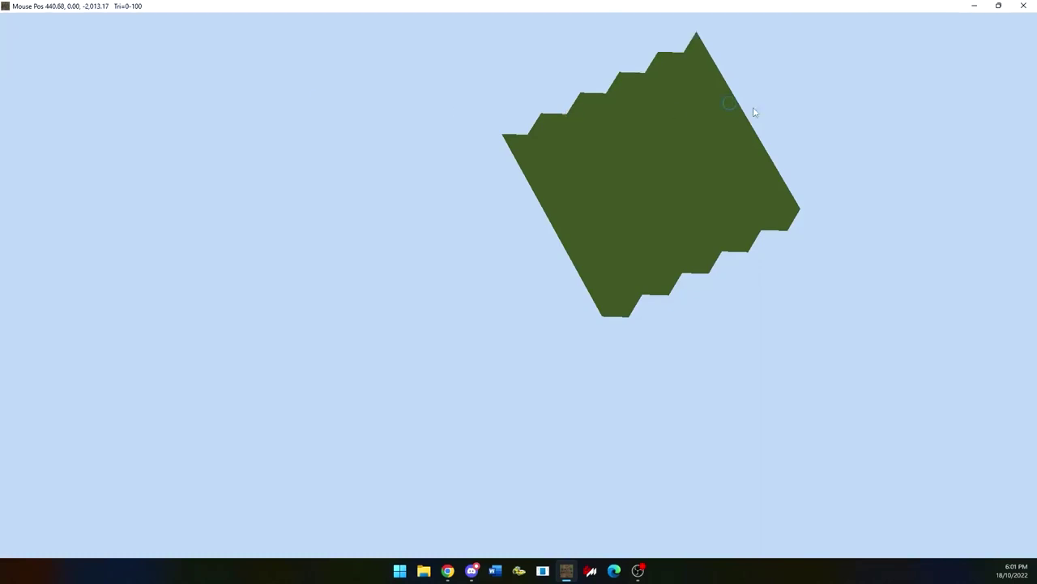
Step: Sculpt bumps and a deep hollow near one corner of the terrain with the Raise/Lower terrain tool
{"action": "scroll", "coordinate": [675, 157], "scroll_direction": "up", "scroll_amount": 6}
{"action": "middle_click_drag", "start_coordinate": [803, 205], "coordinate": [483, 36]}
{"action": "middle_click_drag", "start_coordinate": [499, 448], "coordinate": [363, 258]}
{"action": "mouse_move", "coordinate": [19, 11]}
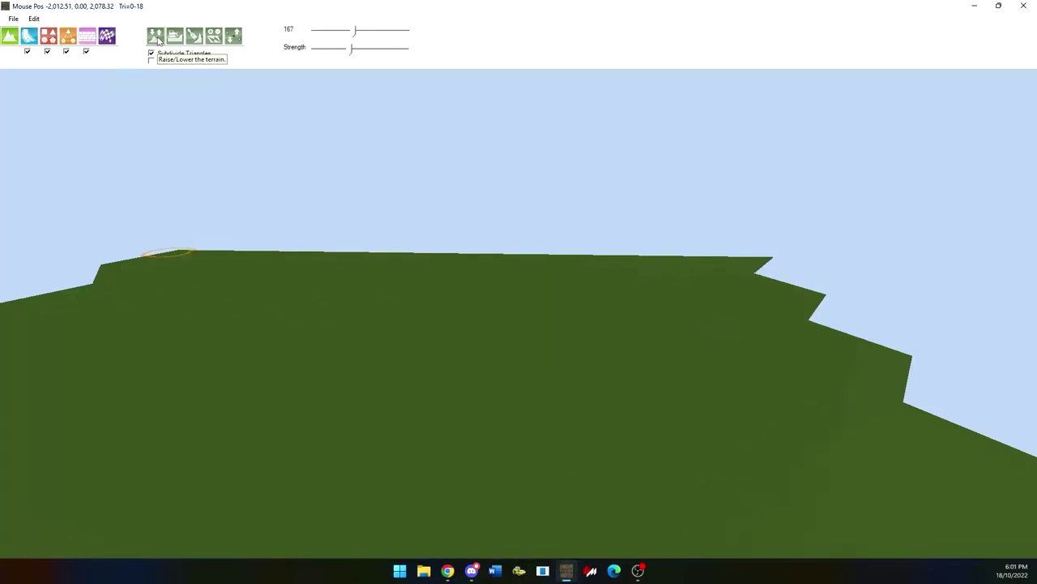
{"action": "scroll", "coordinate": [479, 521], "scroll_direction": "down", "scroll_amount": 5}
{"action": "scroll", "coordinate": [478, 511], "scroll_direction": "up", "scroll_amount": 6}
{"action": "left_click_drag", "start_coordinate": [296, 364], "coordinate": [432, 341]}
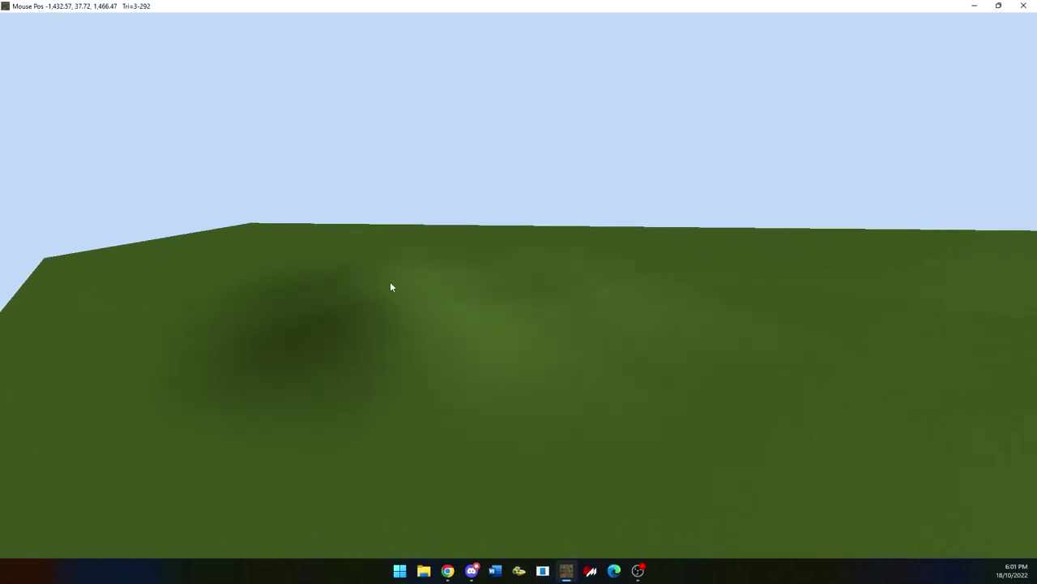
{"action": "mouse_move", "coordinate": [394, 294]}
{"action": "left_mouse_down"}
{"action": "mouse_move", "coordinate": [361, 291]}
{"action": "mouse_move", "coordinate": [412, 278]}
{"action": "mouse_move", "coordinate": [343, 287]}
{"action": "mouse_move", "coordinate": [325, 317]}
{"action": "mouse_move", "coordinate": [387, 307]}
{"action": "left_mouse_up"}
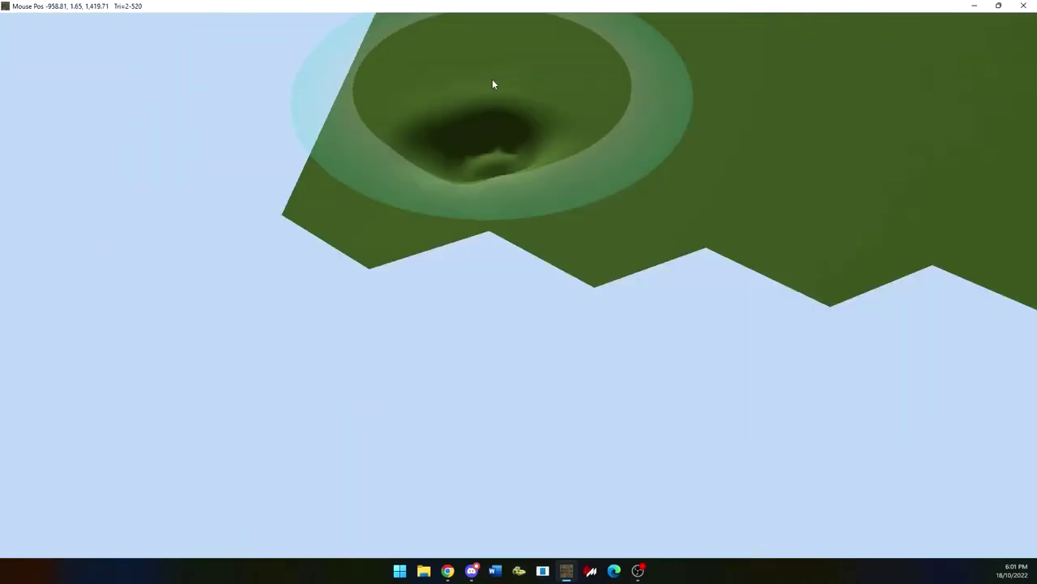
Step: Flatten the sculpted hollow back to level ground, using a brush size of 1000 at maximum strength
{"action": "right_click_drag", "start_coordinate": [493, 83], "coordinate": [480, 284]}
{"action": "mouse_move", "coordinate": [159, 10]}
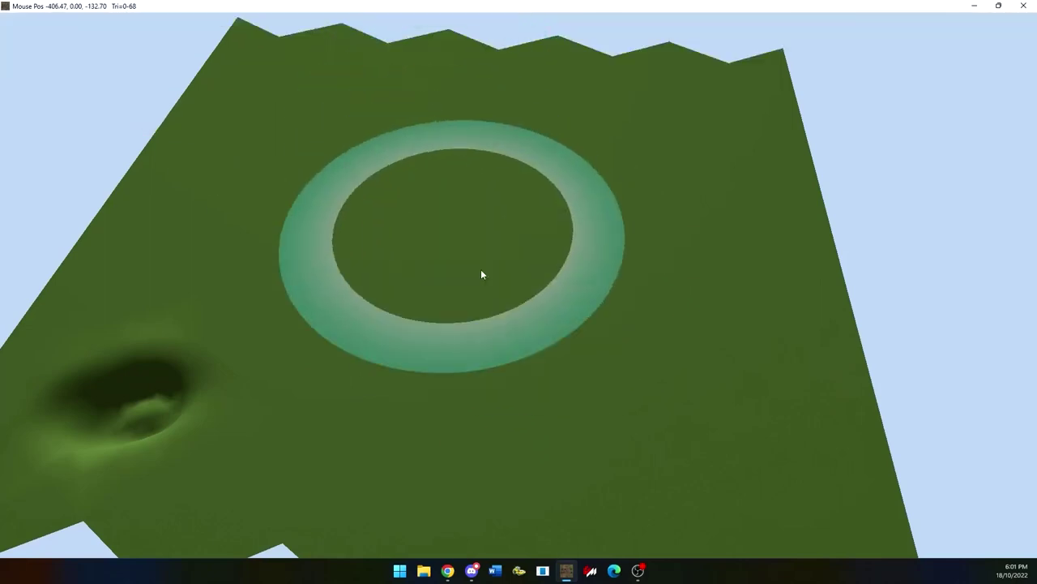
{"action": "scroll", "coordinate": [445, 278], "scroll_direction": "down", "scroll_amount": 10}
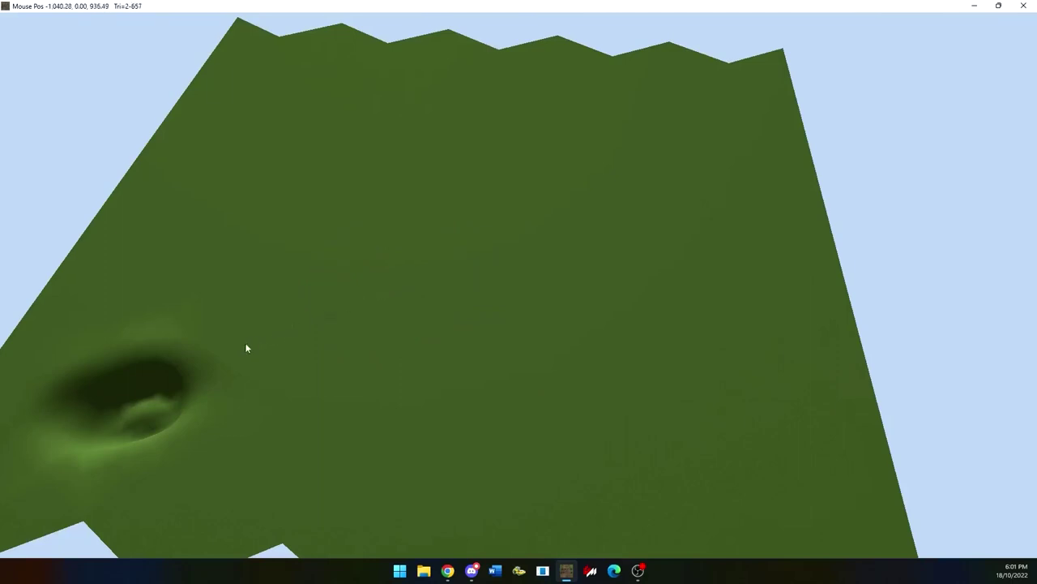
{"action": "mouse_move", "coordinate": [241, 350]}
{"action": "left_mouse_down"}
{"action": "mouse_move", "coordinate": [54, 400]}
{"action": "mouse_move", "coordinate": [134, 382]}
{"action": "mouse_move", "coordinate": [237, 378]}
{"action": "mouse_move", "coordinate": [62, 452]}
{"action": "left_mouse_up"}
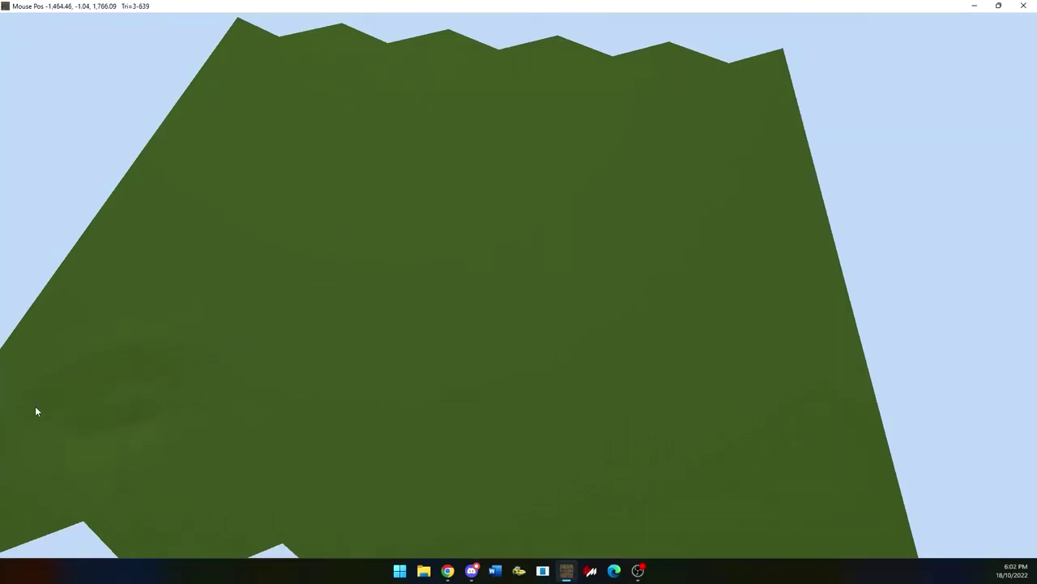
{"action": "mouse_move", "coordinate": [402, 49]}
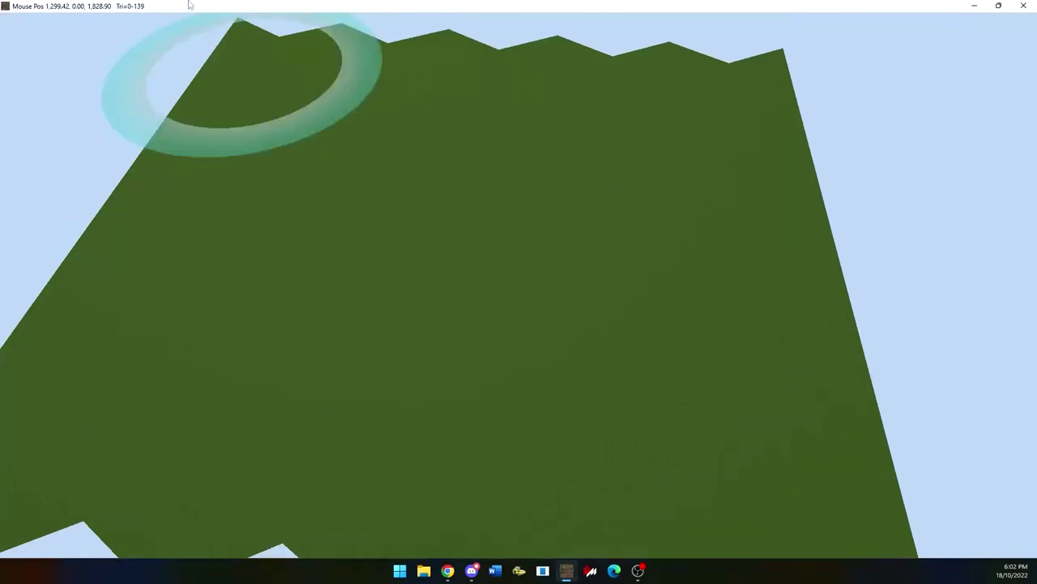
Step: Paint the whole terrain with the light green grass texture, using a brush size of 1000 at maximum strength
{"action": "mouse_move", "coordinate": [78, 26]}
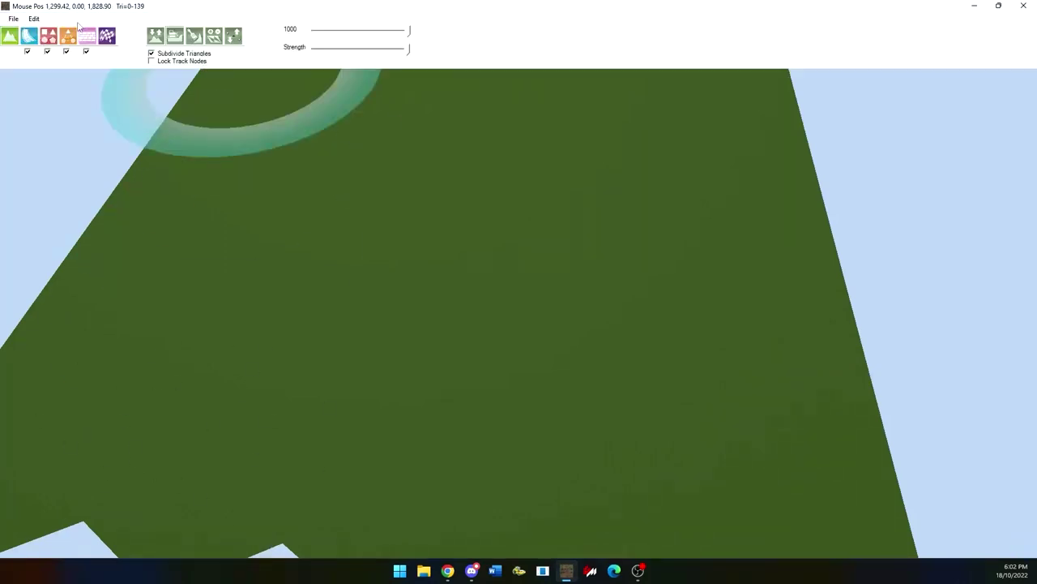
{"action": "left_click", "coordinate": [195, 37]}
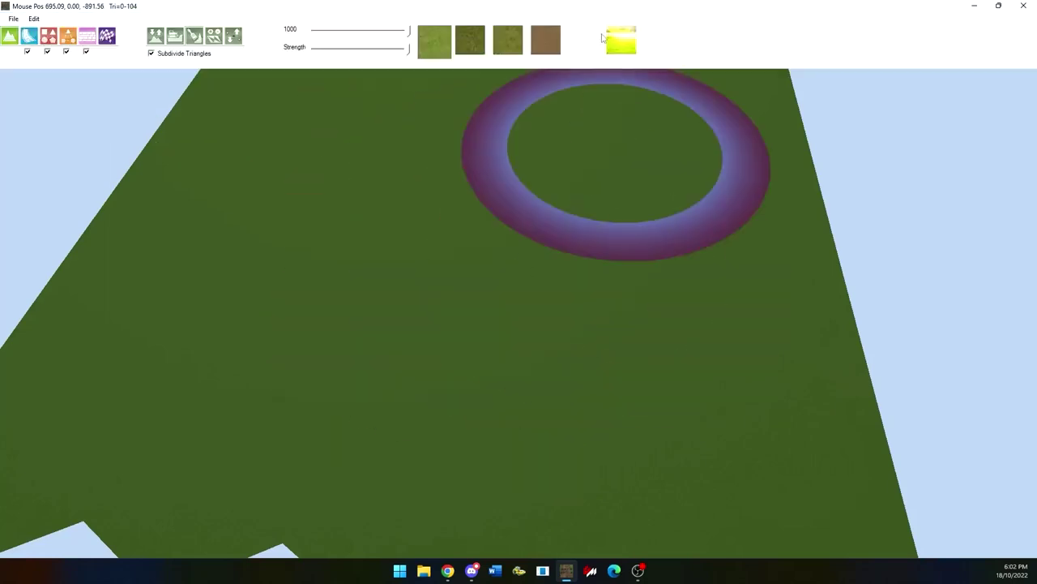
{"action": "left_click", "coordinate": [361, 308]}
{"action": "mouse_move", "coordinate": [361, 308]}
{"action": "left_mouse_down"}
{"action": "mouse_move", "coordinate": [257, 254]}
{"action": "mouse_move", "coordinate": [371, 234]}
{"action": "mouse_move", "coordinate": [287, 250]}
{"action": "mouse_move", "coordinate": [225, 297]}
{"action": "mouse_move", "coordinate": [315, 280]}
{"action": "left_mouse_up"}
{"action": "scroll", "coordinate": [414, 348], "scroll_direction": "up", "scroll_amount": 3}
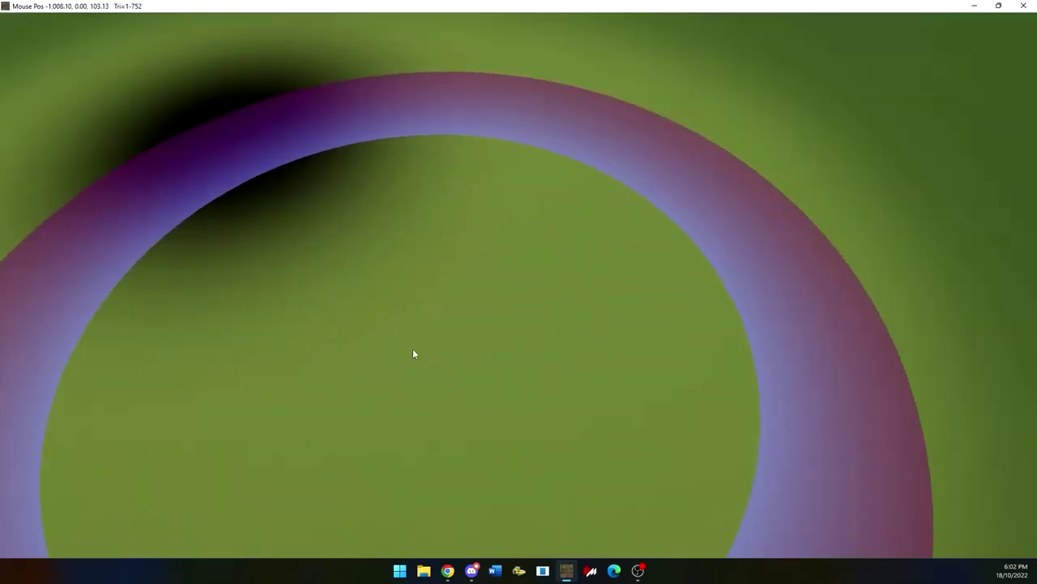
{"action": "scroll", "coordinate": [414, 346], "scroll_direction": "down", "scroll_amount": 5}
{"action": "scroll", "coordinate": [413, 342], "scroll_direction": "down", "scroll_amount": 3}
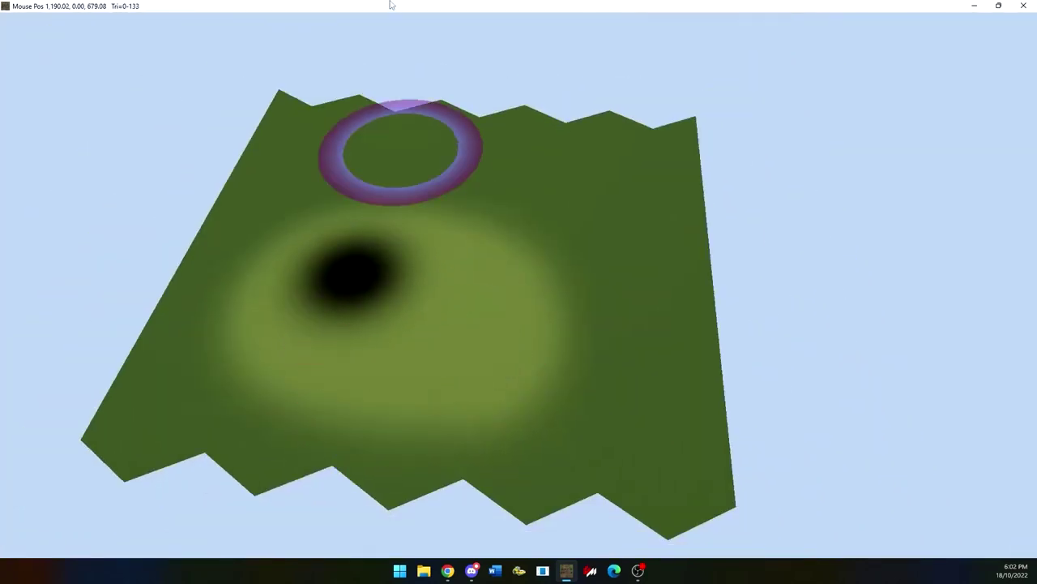
{"action": "mouse_move", "coordinate": [368, 270]}
{"action": "left_mouse_down"}
{"action": "mouse_move", "coordinate": [408, 255]}
{"action": "mouse_move", "coordinate": [697, 227]}
{"action": "mouse_move", "coordinate": [159, 374]}
{"action": "left_mouse_up"}
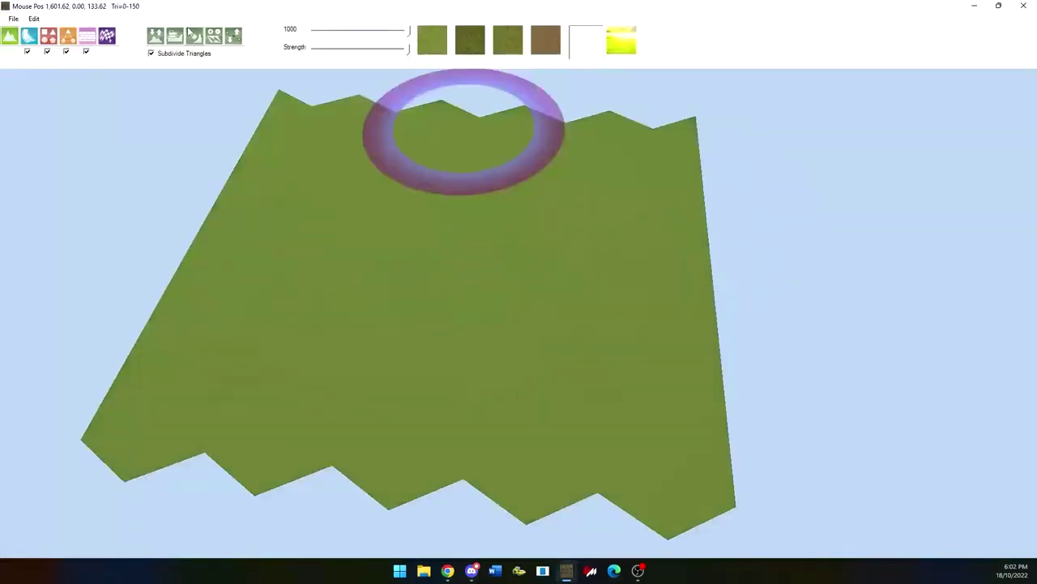
Step: Delete several terrain triangles at the far corner of the terrain and along its jagged far edge
{"action": "left_click", "coordinate": [214, 38]}
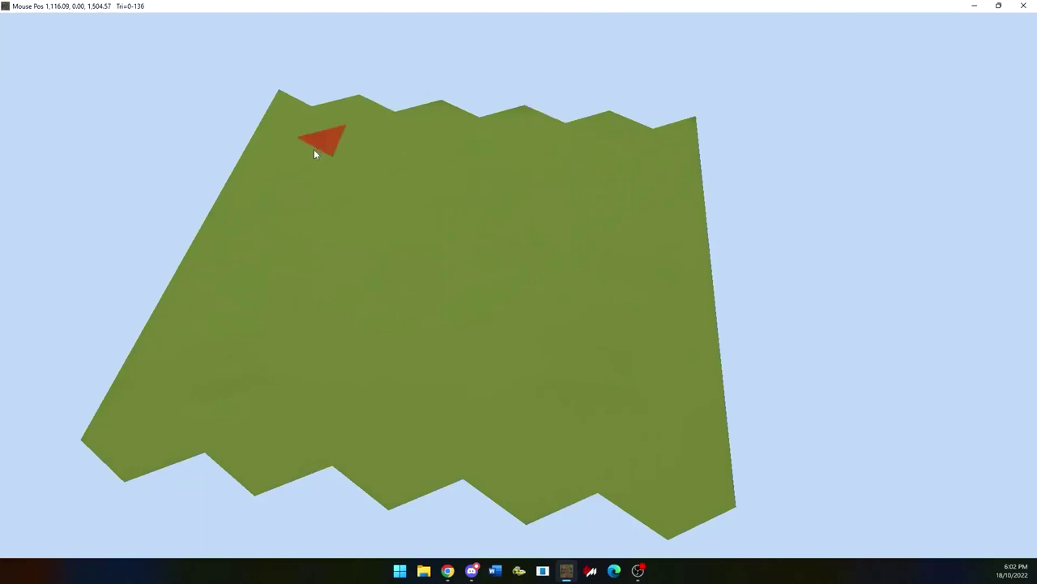
{"action": "right_click_drag", "start_coordinate": [315, 154], "coordinate": [350, 322]}
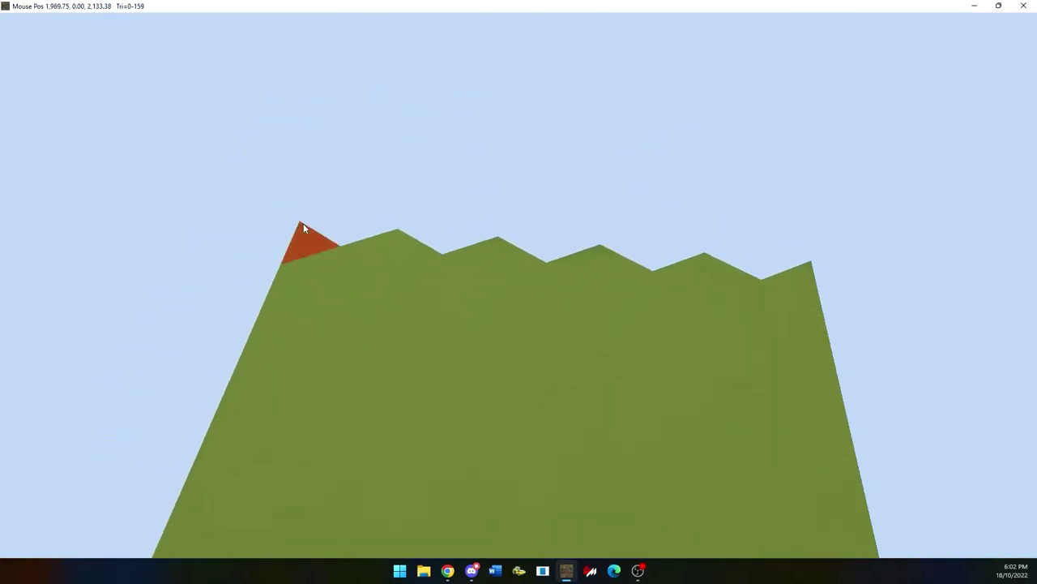
{"action": "left_click", "coordinate": [303, 223]}
{"action": "left_click", "coordinate": [283, 280]}
{"action": "left_click", "coordinate": [357, 257]}
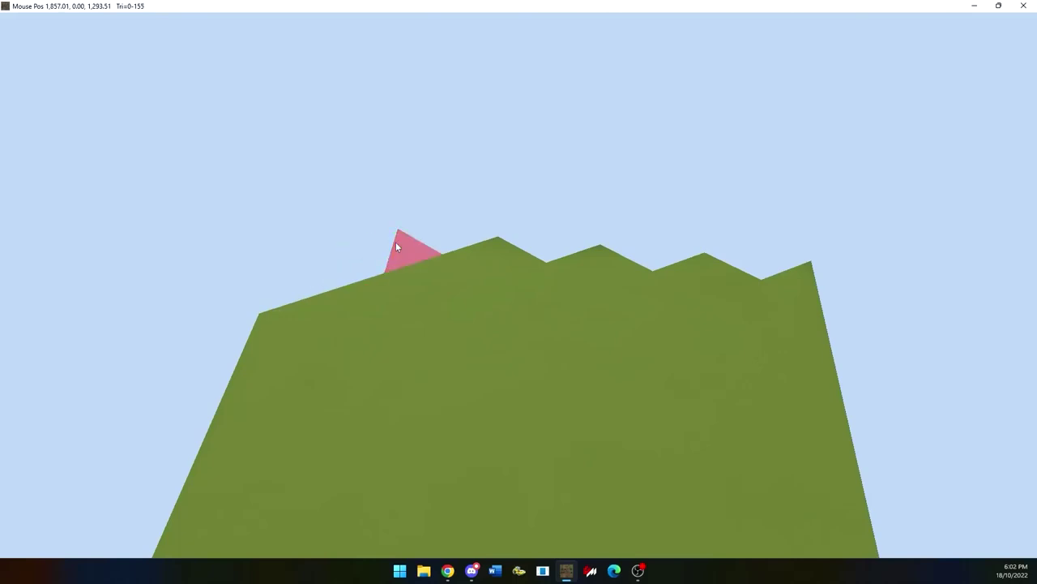
{"action": "left_click", "coordinate": [397, 244]}
Step: Add terrain triangles to refill the cut-away far corner and extend the jagged edge beside it
{"action": "left_click", "coordinate": [395, 242]}
{"action": "left_click", "coordinate": [380, 247]}
{"action": "left_click", "coordinate": [341, 265]}
{"action": "left_click", "coordinate": [320, 266]}
{"action": "left_click", "coordinate": [293, 286]}
{"action": "left_click", "coordinate": [318, 244]}
{"action": "left_click", "coordinate": [333, 235]}
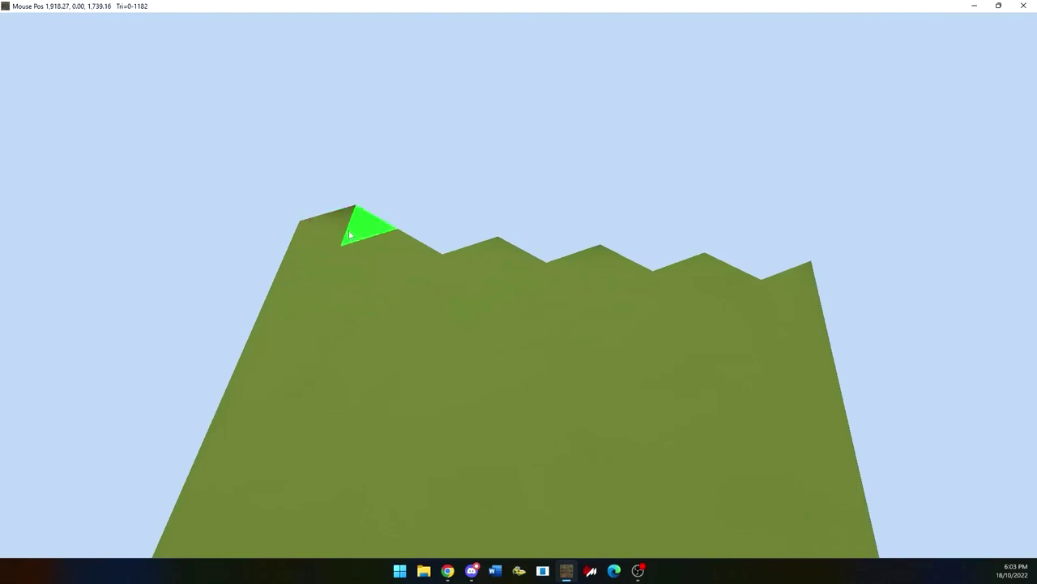
{"action": "left_click", "coordinate": [338, 221]}
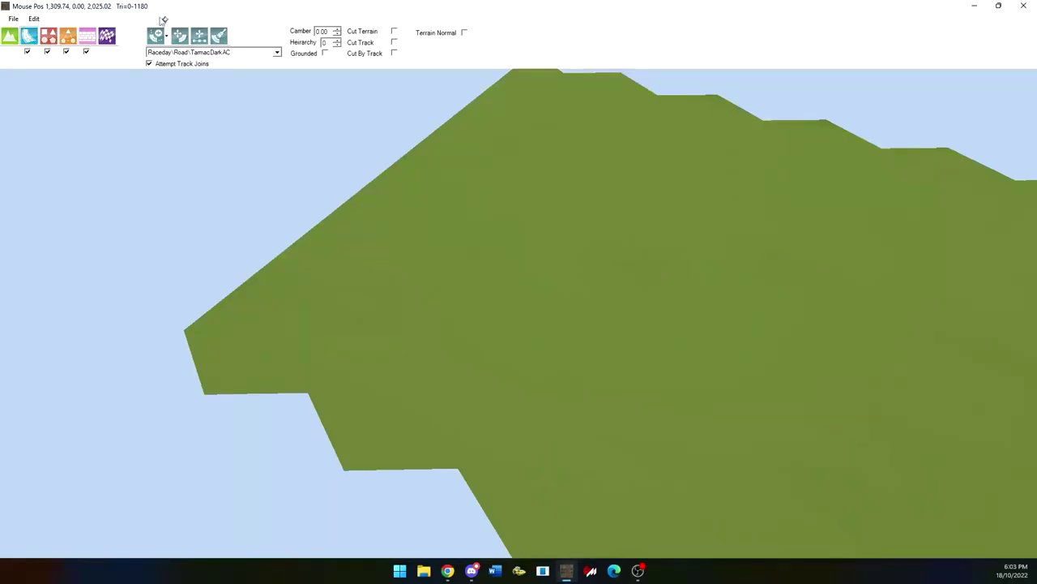
Step: Lay a trial straight Bezier road about 104 m long in dark tarmac
{"action": "left_click", "coordinate": [166, 38]}
{"action": "left_click", "coordinate": [185, 66]}
{"action": "left_click", "coordinate": [156, 37]}
{"action": "left_click", "coordinate": [167, 79]}
{"action": "left_click", "coordinate": [229, 54]}
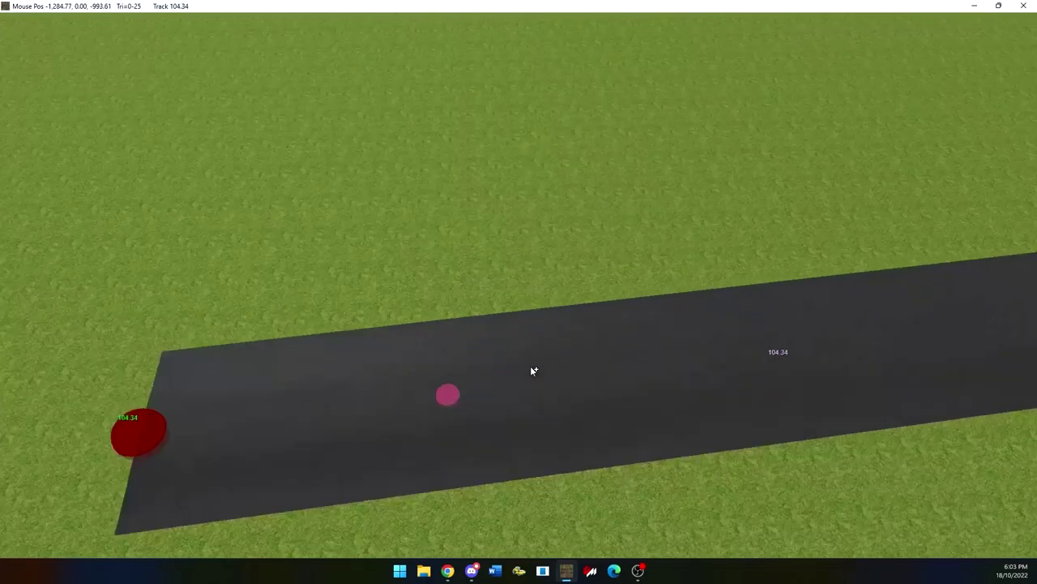
{"action": "scroll", "coordinate": [499, 432], "scroll_direction": "up", "scroll_amount": 2}
{"action": "right_click_drag", "start_coordinate": [498, 432], "coordinate": [428, 405]}
{"action": "scroll", "coordinate": [429, 405], "scroll_direction": "down", "scroll_amount": 6}
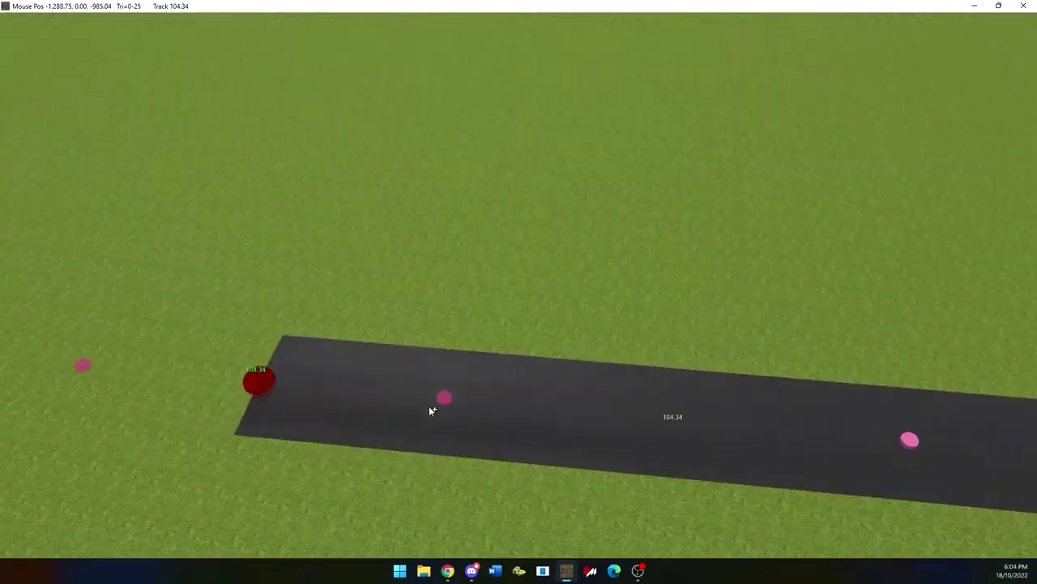
Step: Lay a trial straight road about 102 m long with the TarmacLightAC material
{"action": "mouse_move", "coordinate": [185, 2]}
{"action": "left_click", "coordinate": [156, 55]}
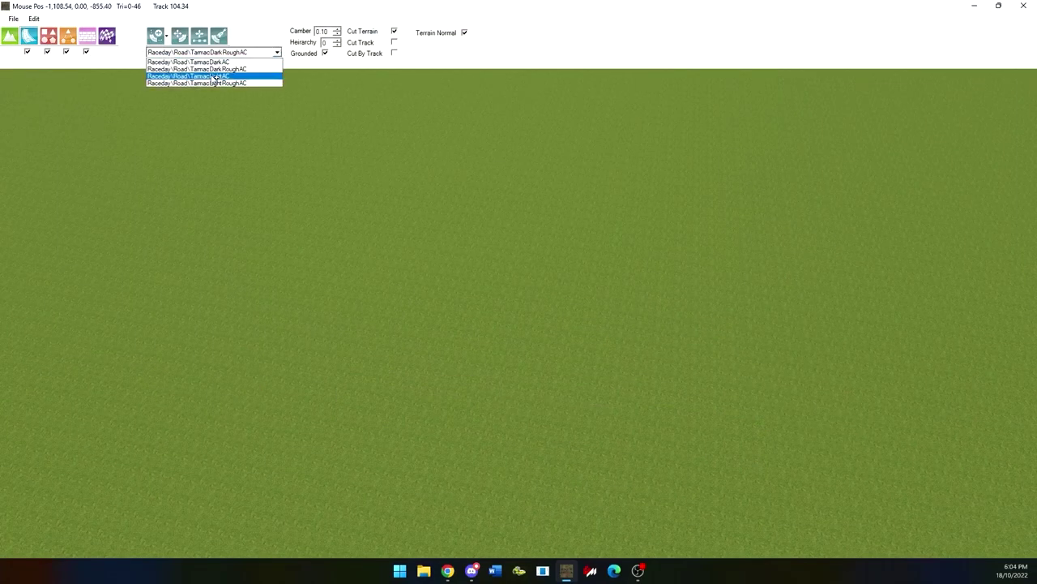
{"action": "left_click", "coordinate": [188, 71]}
{"action": "scroll", "coordinate": [478, 272], "scroll_direction": "up", "scroll_amount": 8}
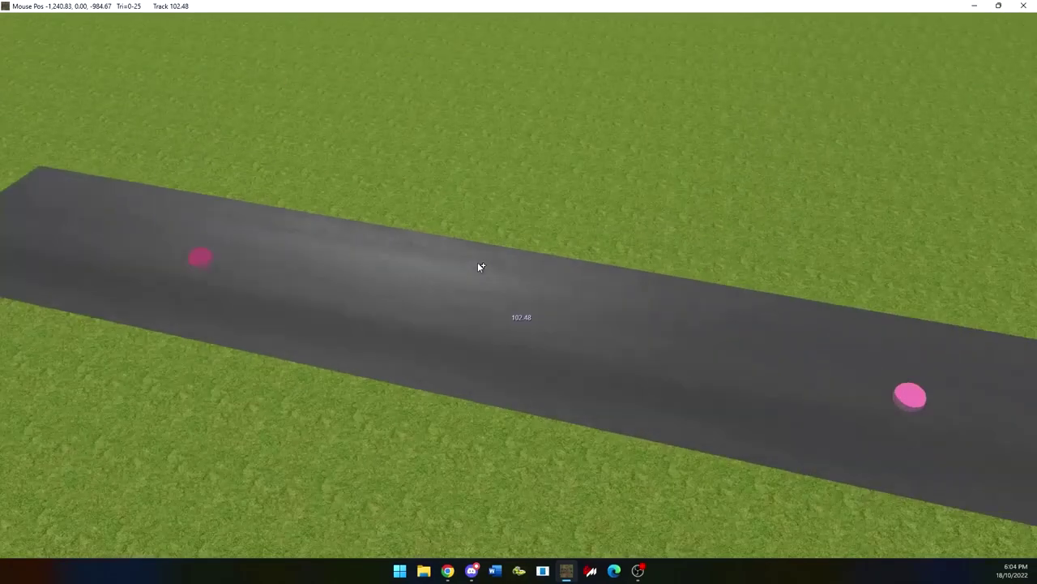
{"action": "right_click_drag", "start_coordinate": [479, 271], "coordinate": [486, 300]}
{"action": "scroll", "coordinate": [484, 296], "scroll_direction": "down", "scroll_amount": 6}
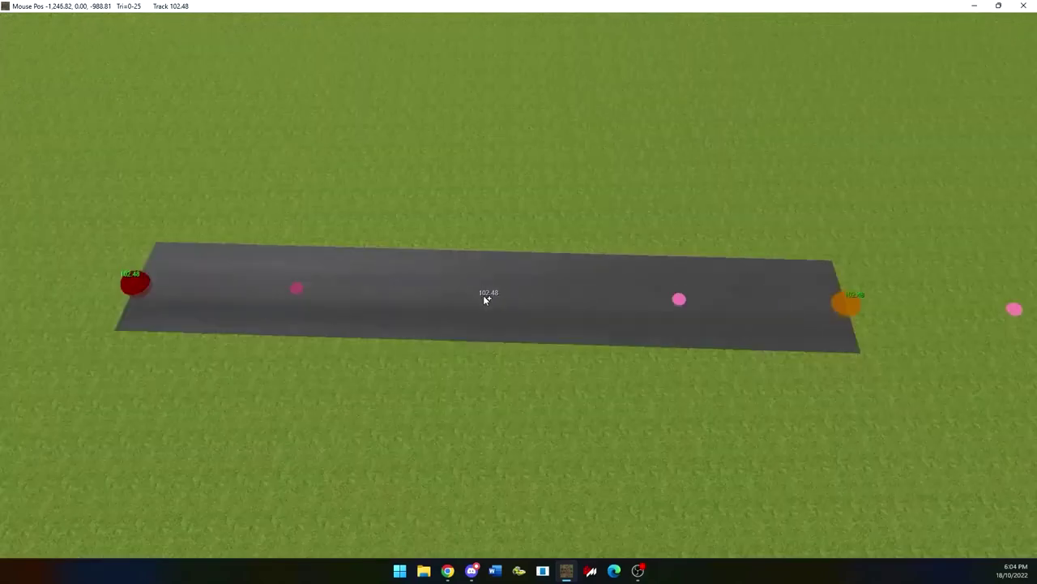
Step: Start a new Bezier road on the grass with the TarmacDarkAC material
{"action": "left_click", "coordinate": [156, 40]}
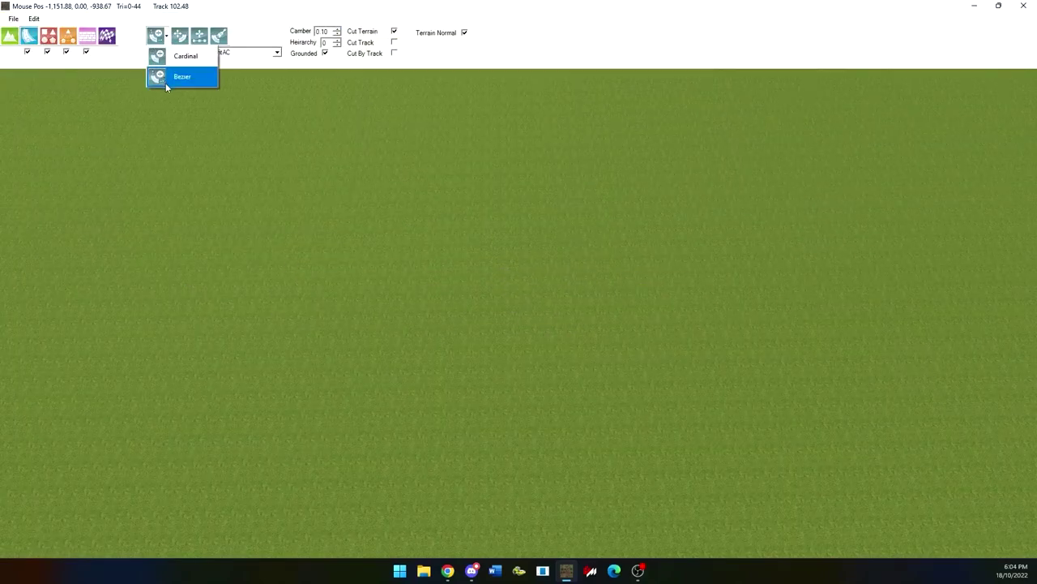
{"action": "left_click", "coordinate": [167, 77]}
{"action": "left_click", "coordinate": [233, 52]}
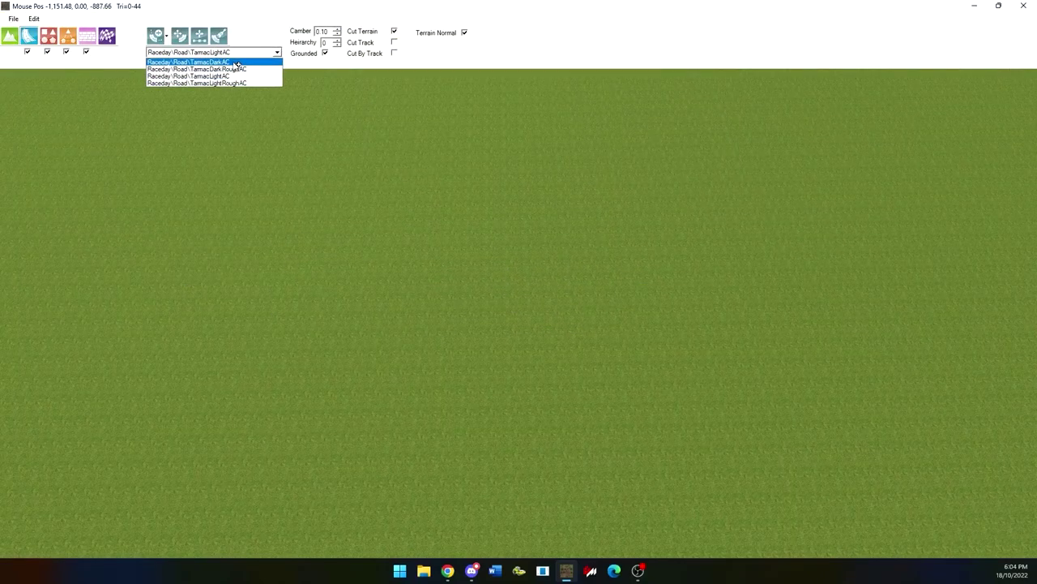
{"action": "left_click", "coordinate": [235, 69]}
{"action": "left_click", "coordinate": [511, 274]}
{"action": "left_click_drag", "start_coordinate": [511, 275], "coordinate": [340, 282]}
Step: Extend the dark tarmac road through further curved sections to a total length of about 430 m
{"action": "right_click_drag", "start_coordinate": [363, 302], "coordinate": [554, 367]}
{"action": "left_click_drag", "start_coordinate": [438, 321], "coordinate": [339, 159]}
{"action": "key", "text": "ctrl+z"}
{"action": "right_click_drag", "start_coordinate": [352, 192], "coordinate": [535, 462]}
{"action": "left_click_drag", "start_coordinate": [488, 213], "coordinate": [484, 212]}
{"action": "mouse_move", "coordinate": [112, 15]}
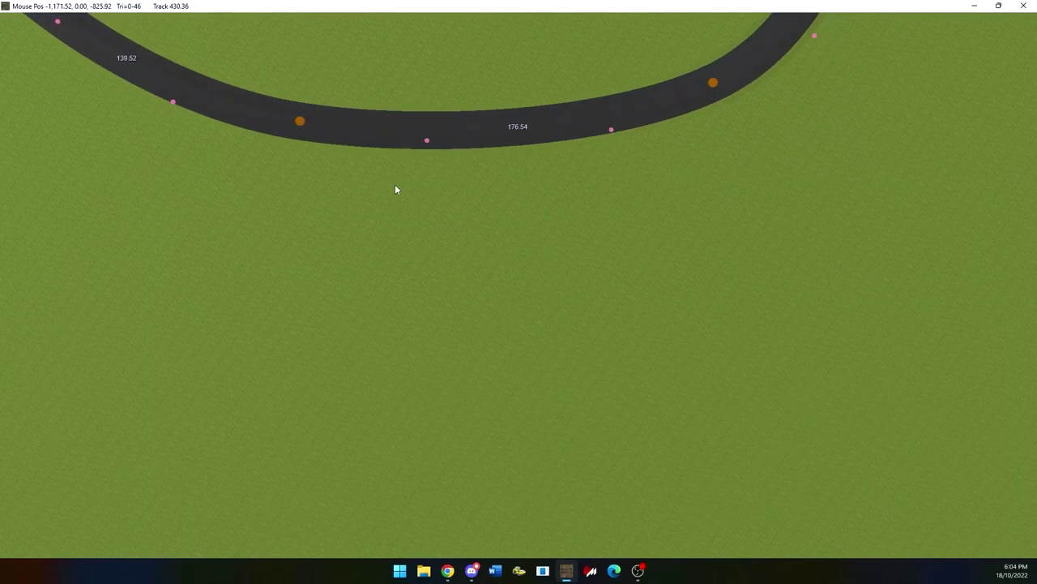
Step: Reshape the road's wide lower bend by repositioning its nodes and curve handles
{"action": "right_click_drag", "start_coordinate": [395, 185], "coordinate": [372, 258]}
{"action": "scroll", "coordinate": [372, 258], "scroll_direction": "up", "scroll_amount": 4}
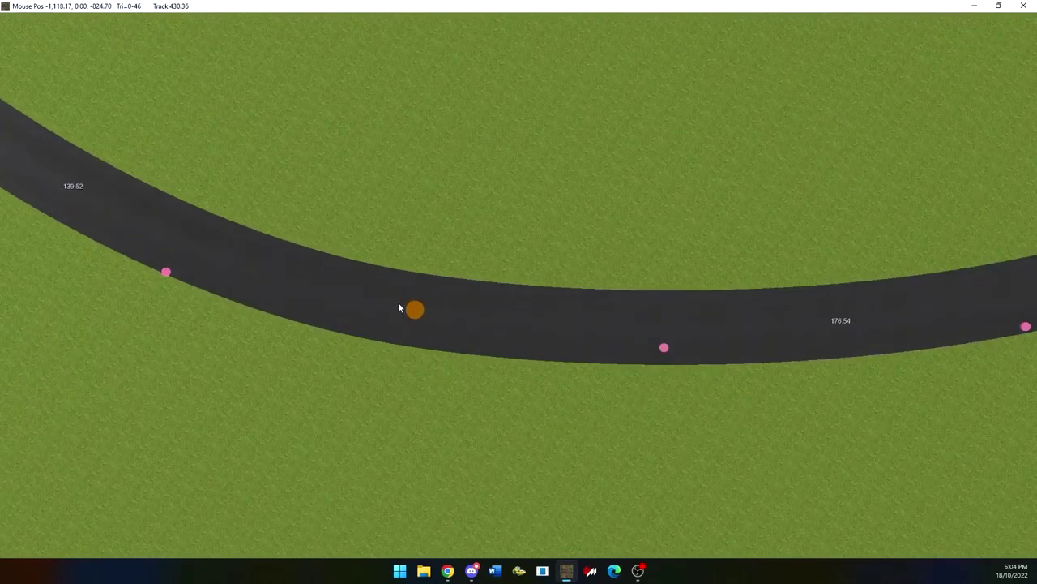
{"action": "right_click_drag", "start_coordinate": [442, 321], "coordinate": [350, 203]}
{"action": "middle_click_drag", "start_coordinate": [464, 306], "coordinate": [439, 313]}
{"action": "scroll", "coordinate": [439, 314], "scroll_direction": "down", "scroll_amount": 4}
{"action": "left_click_drag", "start_coordinate": [399, 292], "coordinate": [375, 308]}
{"action": "left_click_drag", "start_coordinate": [474, 283], "coordinate": [487, 324]}
{"action": "left_click_drag", "start_coordinate": [378, 315], "coordinate": [326, 316]}
Step: Straighten the end section beyond the lower bend by adjusting its curve handle and end node, about 102 m long
{"action": "scroll", "coordinate": [173, 293], "scroll_direction": "up", "scroll_amount": 5}
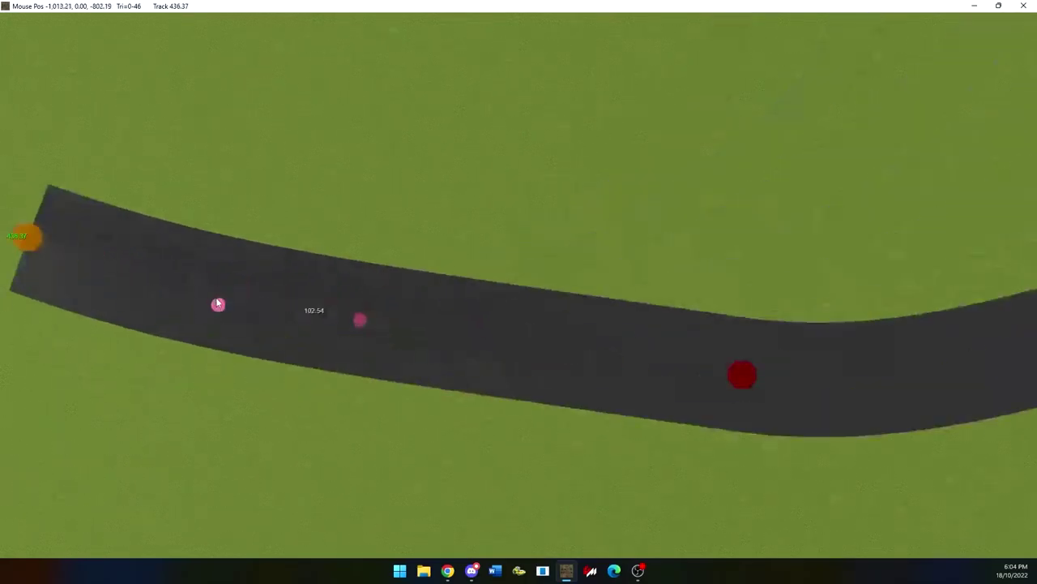
{"action": "left_click_drag", "start_coordinate": [180, 307], "coordinate": [241, 282]}
{"action": "middle_click_drag", "start_coordinate": [96, 272], "coordinate": [313, 272]}
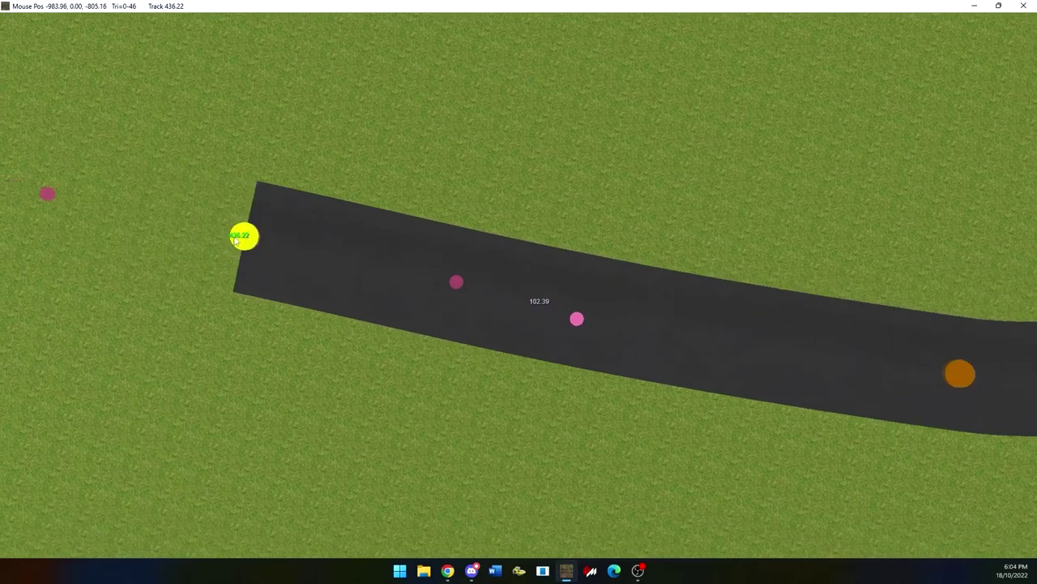
{"action": "left_click_drag", "start_coordinate": [235, 241], "coordinate": [234, 250]}
Step: Reshape the opposite end of the road into a nearly straight section about 47 m long
{"action": "middle_click_drag", "start_coordinate": [645, 313], "coordinate": [114, 200]}
{"action": "scroll", "coordinate": [311, 235], "scroll_direction": "down", "scroll_amount": 5}
{"action": "scroll", "coordinate": [496, 243], "scroll_direction": "down", "scroll_amount": 4}
{"action": "middle_click_drag", "start_coordinate": [699, 172], "coordinate": [458, 274]}
{"action": "scroll", "coordinate": [470, 274], "scroll_direction": "up", "scroll_amount": 5}
{"action": "middle_click_drag", "start_coordinate": [493, 89], "coordinate": [473, 199]}
{"action": "left_click_drag", "start_coordinate": [405, 314], "coordinate": [452, 172]}
{"action": "left_click_drag", "start_coordinate": [343, 301], "coordinate": [489, 373]}
{"action": "left_click_drag", "start_coordinate": [451, 171], "coordinate": [468, 132]}
{"action": "right_click_drag", "start_coordinate": [468, 132], "coordinate": [416, 407]}
{"action": "left_click_drag", "start_coordinate": [417, 408], "coordinate": [440, 378]}
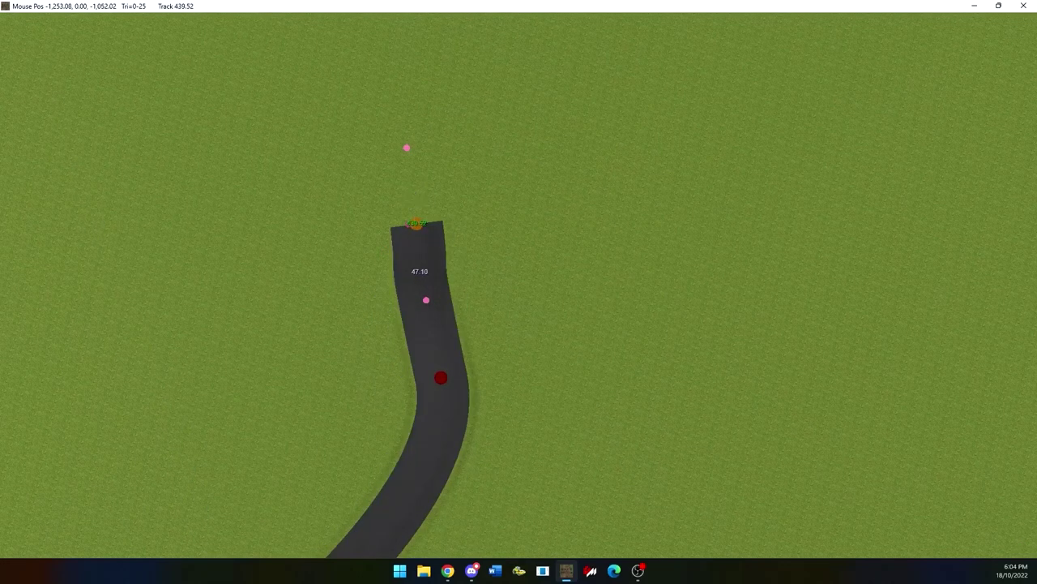
{"action": "left_click_drag", "start_coordinate": [409, 226], "coordinate": [435, 334]}
Step: Smooth the main bend between the two end sections into one wide curve about 337 m long
{"action": "right_click_drag", "start_coordinate": [450, 343], "coordinate": [387, 150]}
{"action": "scroll", "coordinate": [407, 369], "scroll_direction": "down", "scroll_amount": 5}
{"action": "left_click_drag", "start_coordinate": [407, 370], "coordinate": [478, 461]}
{"action": "scroll", "coordinate": [274, 453], "scroll_direction": "up", "scroll_amount": 3}
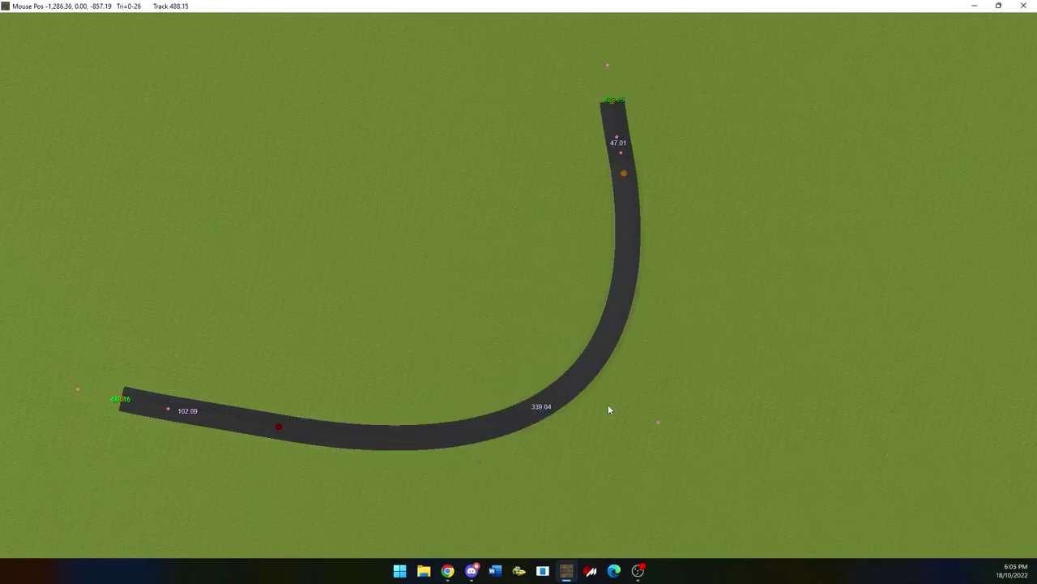
{"action": "right_click_drag", "start_coordinate": [663, 392], "coordinate": [535, 400]}
{"action": "left_click_drag", "start_coordinate": [530, 429], "coordinate": [528, 421]}
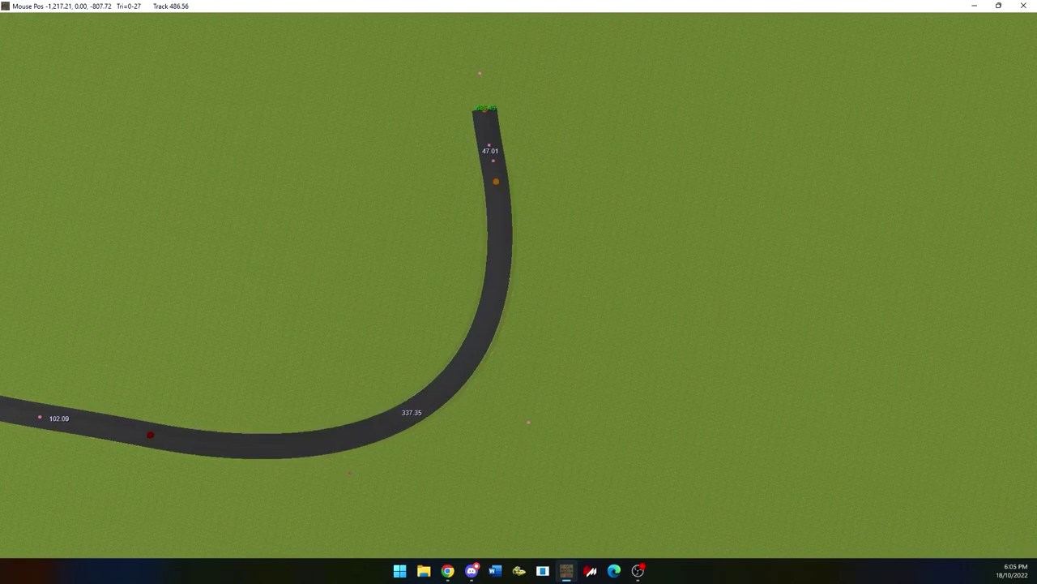
Step: Fine-tune the curve handle and end node of the longer straight end section to a length of about 103 m
{"action": "middle_click_drag", "start_coordinate": [73, 430], "coordinate": [362, 431]}
{"action": "scroll", "coordinate": [363, 431], "scroll_direction": "up", "scroll_amount": 4}
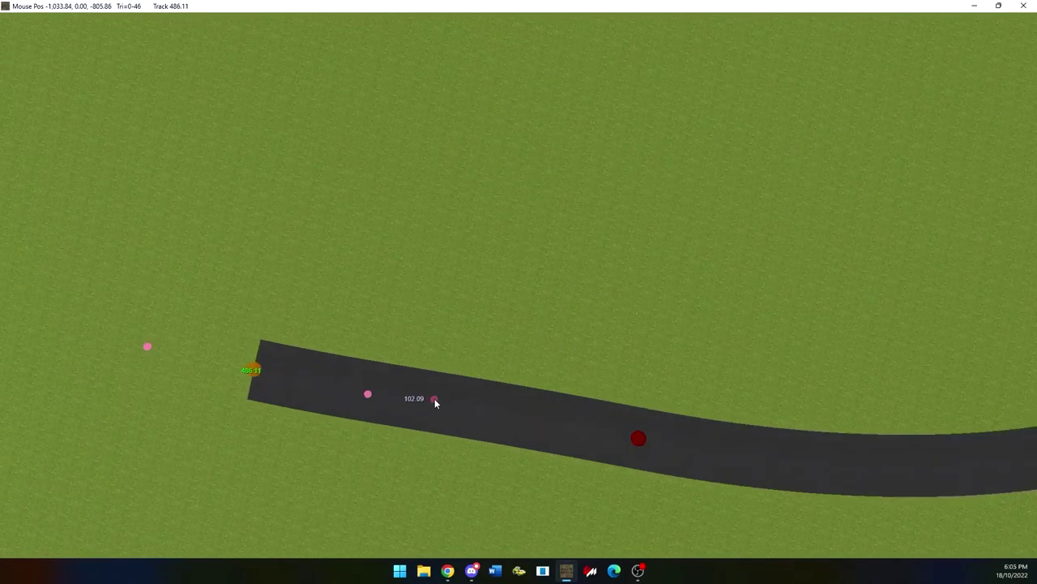
{"action": "left_click_drag", "start_coordinate": [434, 402], "coordinate": [431, 405]}
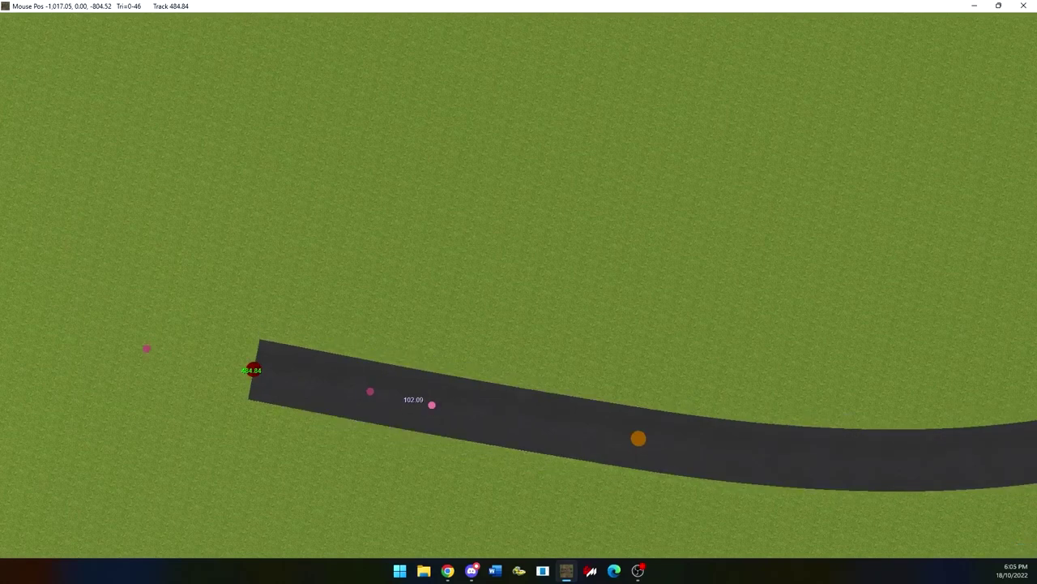
{"action": "left_click_drag", "start_coordinate": [257, 373], "coordinate": [248, 375]}
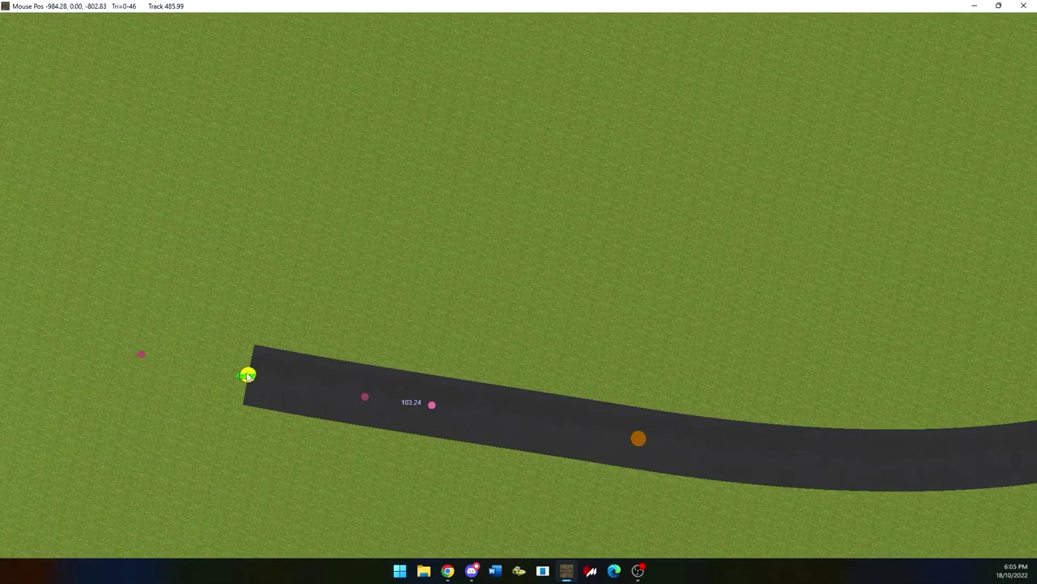
{"action": "scroll", "coordinate": [91, 254], "scroll_direction": "down", "scroll_amount": 4}
Step: Select the cross-section across the longer straight end of the road for editing
{"action": "mouse_move", "coordinate": [194, 38]}
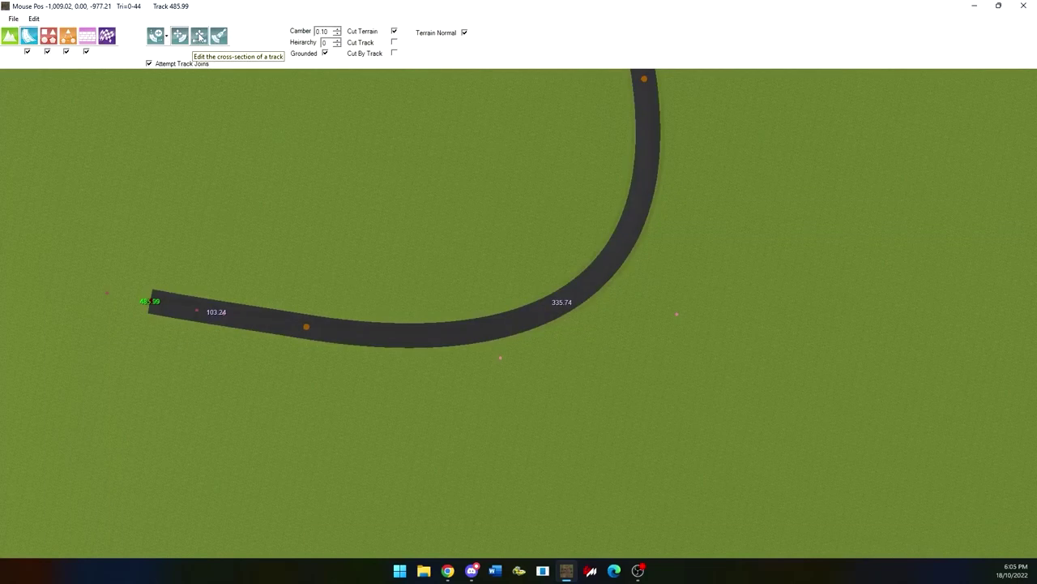
{"action": "left_click", "coordinate": [200, 41]}
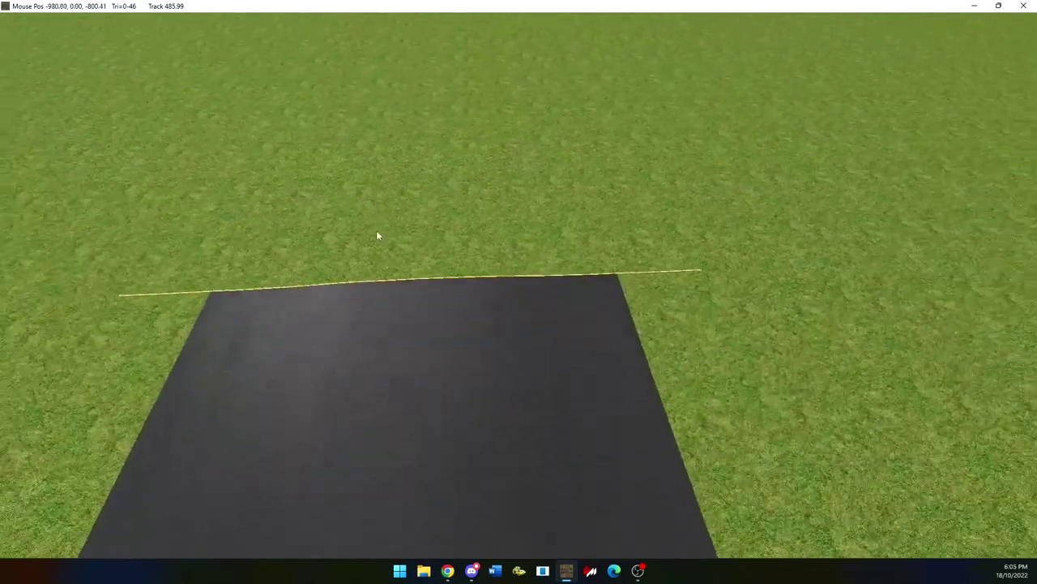
{"action": "left_click", "coordinate": [343, 286]}
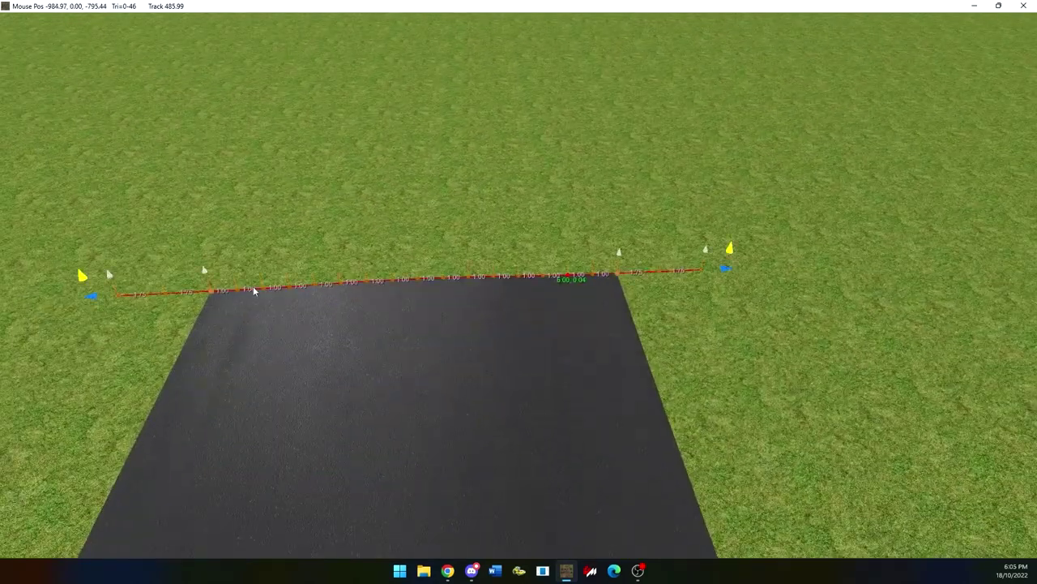
{"action": "left_click_drag", "start_coordinate": [164, 293], "coordinate": [158, 196]}
{"action": "right_click_drag", "start_coordinate": [177, 243], "coordinate": [422, 177]}
{"action": "middle_click_drag", "start_coordinate": [465, 296], "coordinate": [471, 327]}
{"action": "right_click_drag", "start_coordinate": [470, 326], "coordinate": [536, 363]}
{"action": "middle_click_drag", "start_coordinate": [535, 363], "coordinate": [668, 388]}
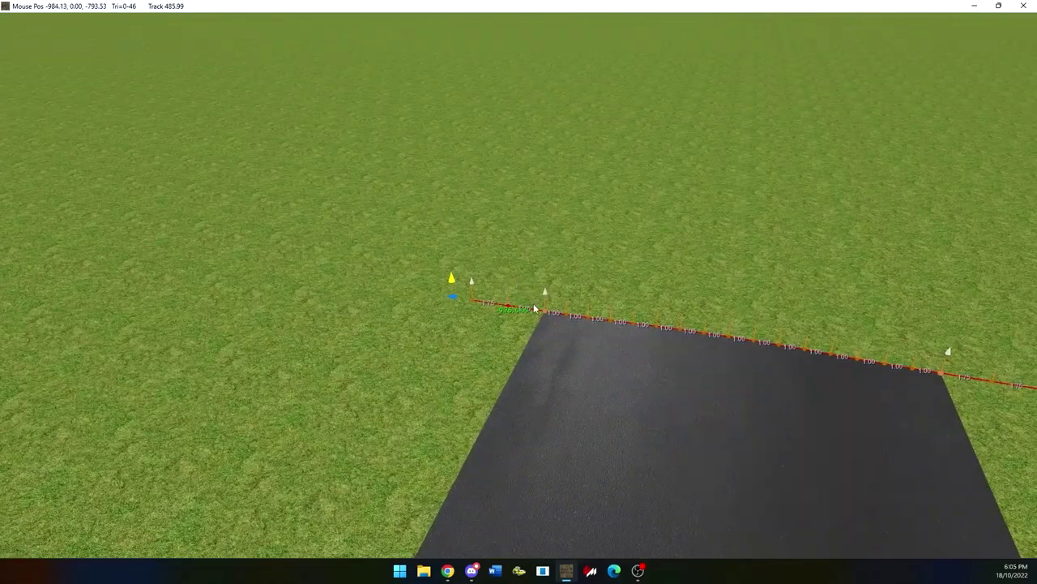
Step: Move the first cross-section point inside the road edge to about -6.97, 0.03
{"action": "left_click_drag", "start_coordinate": [568, 314], "coordinate": [564, 322]}
{"action": "scroll", "coordinate": [569, 315], "scroll_direction": "up", "scroll_amount": 5}
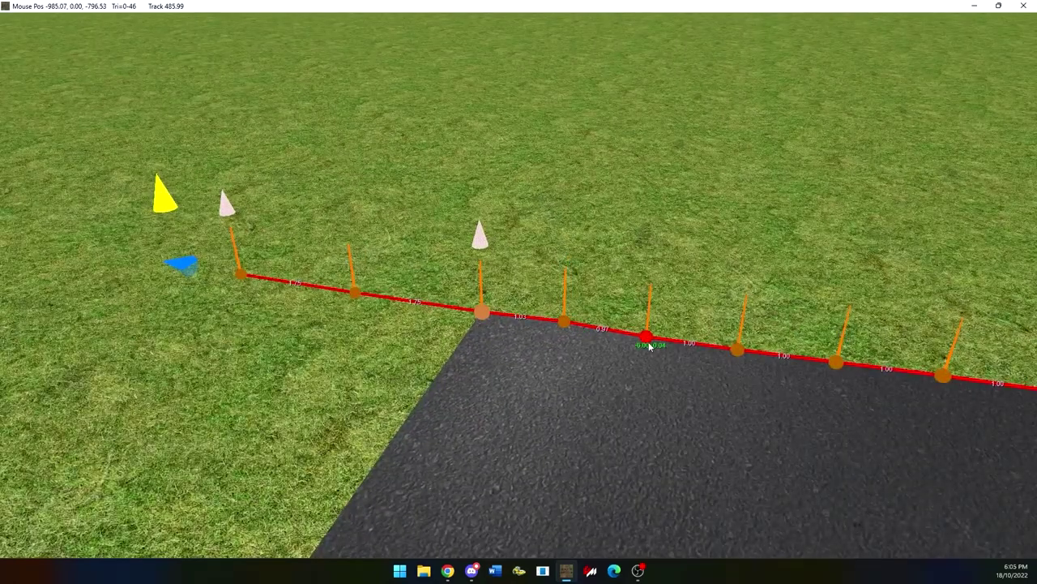
{"action": "left_click", "coordinate": [567, 326]}
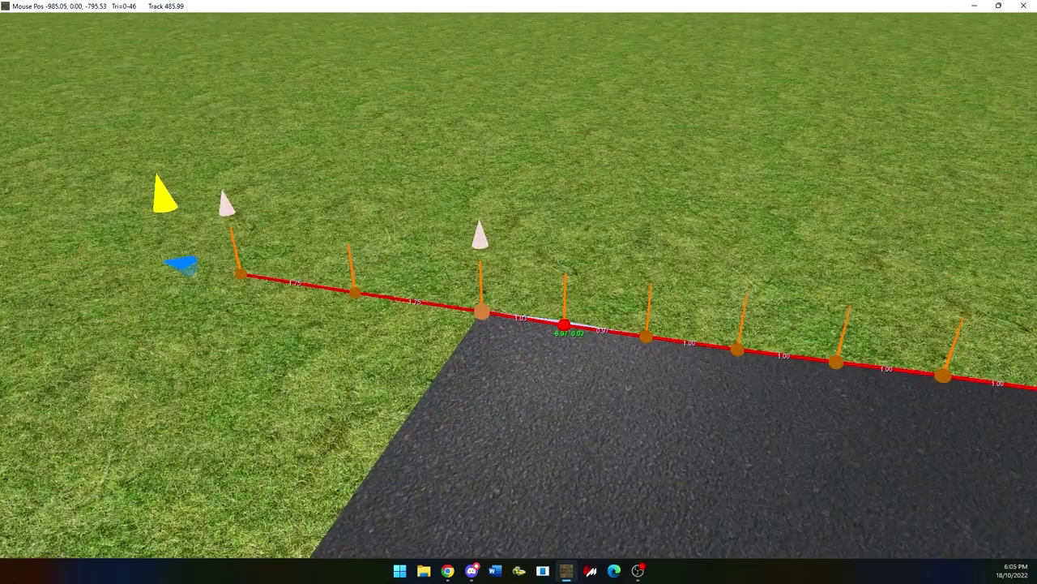
{"action": "scroll", "coordinate": [566, 331], "scroll_direction": "down", "scroll_amount": 5}
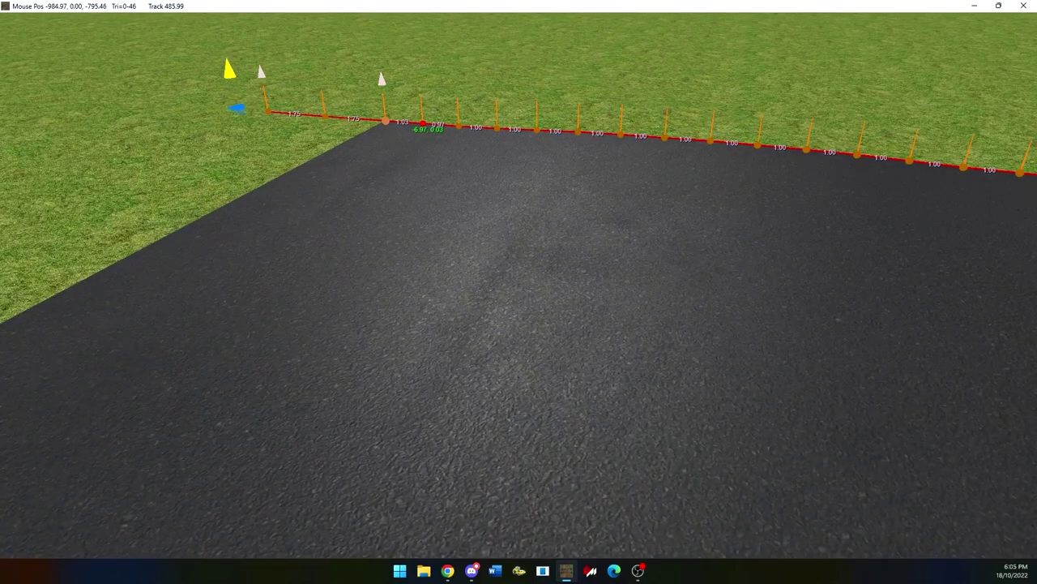
Step: Delete the first inner cross-section points and the shoulder points beside the near road edge
{"action": "left_click", "coordinate": [383, 121]}
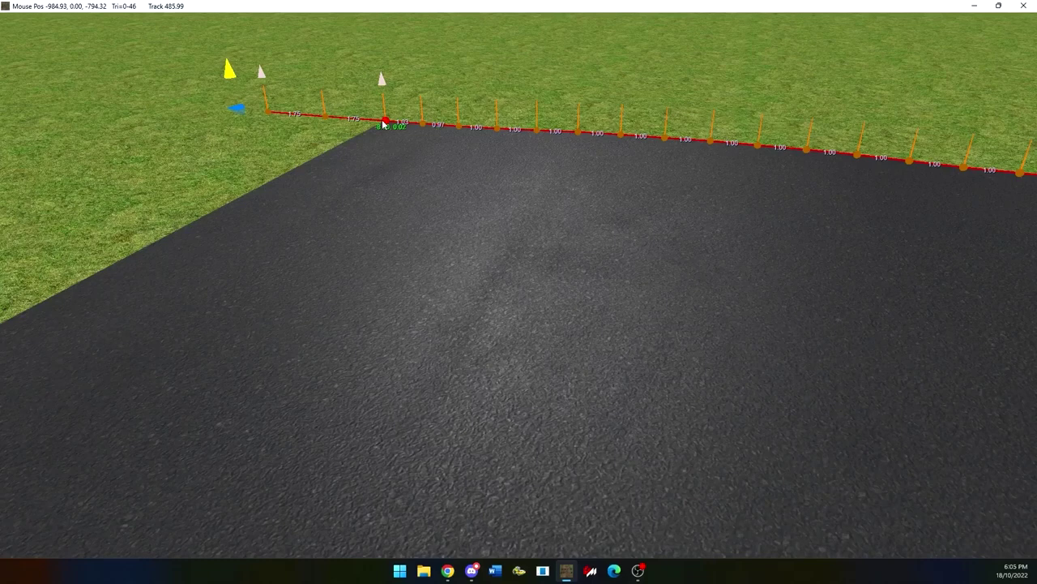
{"action": "left_click", "coordinate": [424, 126]}
{"action": "key", "text": "Delete"}
{"action": "left_click", "coordinate": [458, 128]}
{"action": "key", "text": "Delete"}
{"action": "left_click", "coordinate": [500, 129]}
{"action": "key", "text": "Delete"}
{"action": "key", "text": "Delete"}
{"action": "key", "text": "Delete"}
{"action": "left_click", "coordinate": [534, 132]}
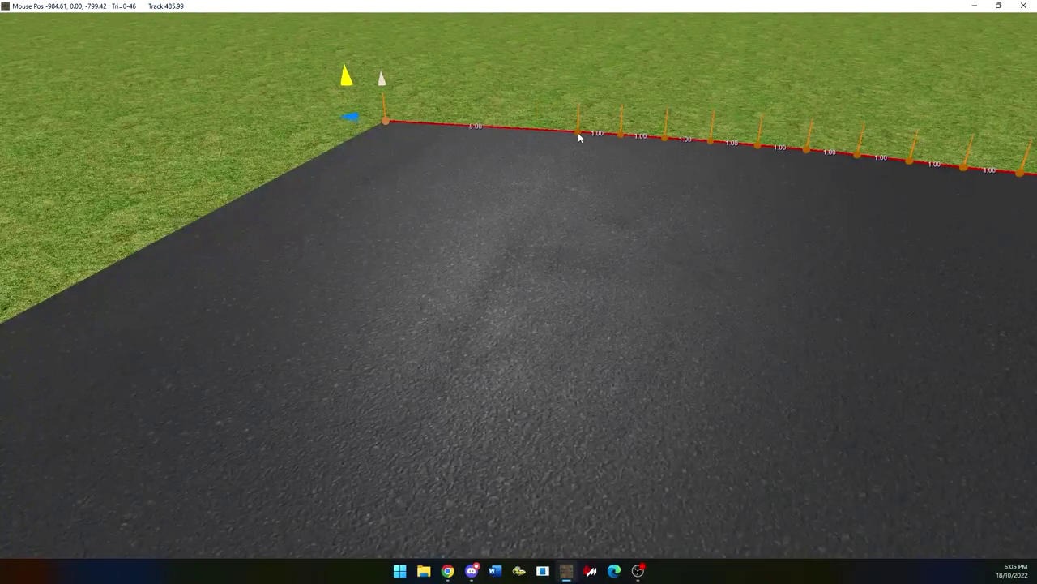
Step: Delete the remaining inner cross-section points across to the opposite road edge, and undo the last two changes
{"action": "left_click", "coordinate": [627, 134], "text": "shift"}
{"action": "left_click", "coordinate": [668, 139], "text": "shift"}
{"action": "left_click", "coordinate": [712, 142], "text": "shift"}
{"action": "left_click", "coordinate": [756, 147], "text": "shift"}
{"action": "left_click", "coordinate": [797, 151]}
{"action": "right_click_drag", "start_coordinate": [850, 157], "coordinate": [634, 142]}
{"action": "left_click", "coordinate": [634, 143]}
{"action": "left_click", "coordinate": [680, 148]}
{"action": "left_click", "coordinate": [722, 154], "text": "shift"}
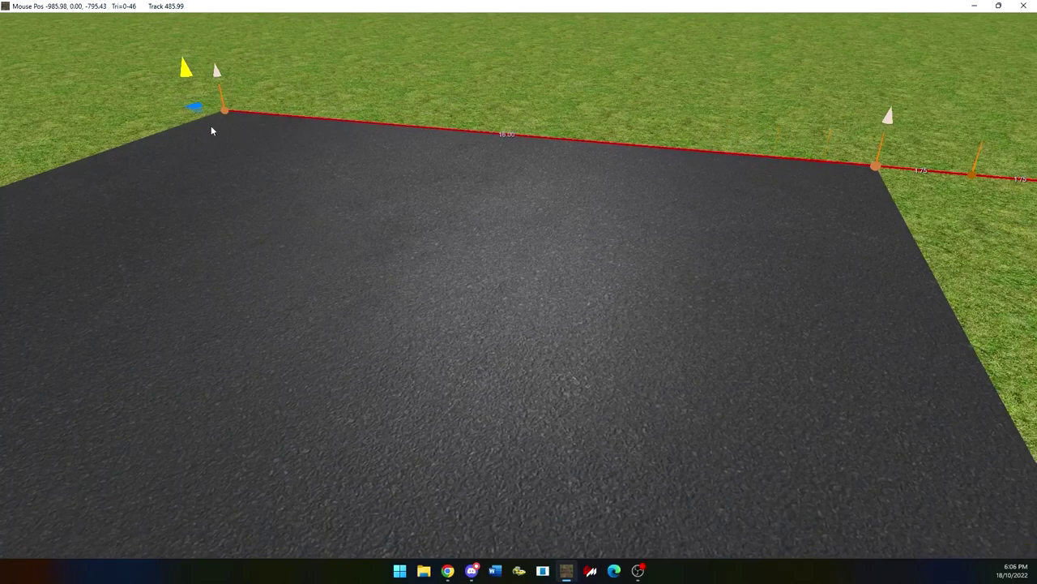
{"action": "key", "text": "ctrl+z"}
{"action": "key", "text": "ctrl+z"}
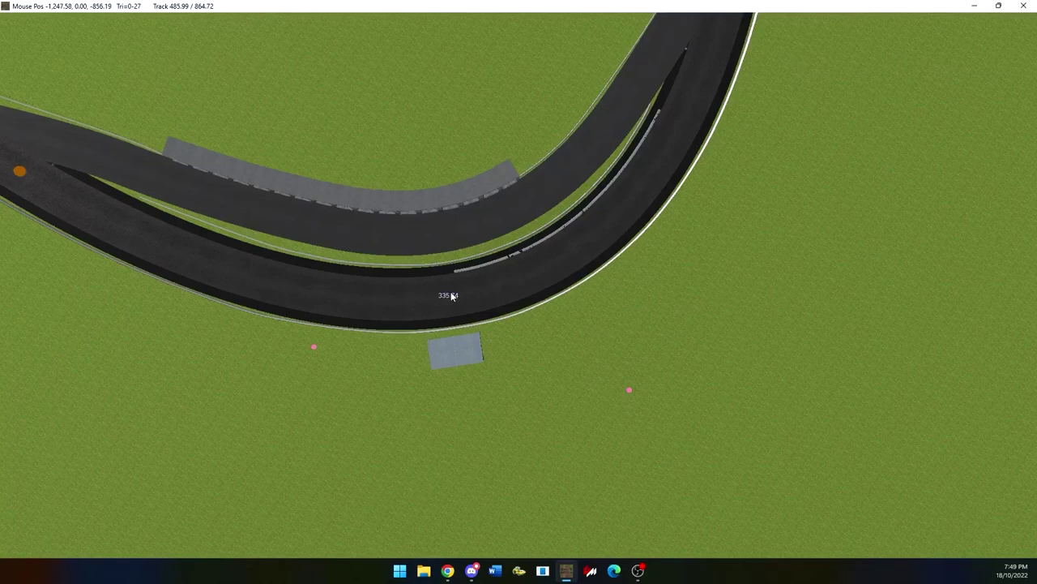
Step: Open the cross-section at the short straight end of the finished main road, where the second road joins
{"action": "left_click", "coordinate": [452, 295]}
{"action": "middle_click_drag", "start_coordinate": [451, 295], "coordinate": [932, 441]}
{"action": "key", "text": "Delete"}
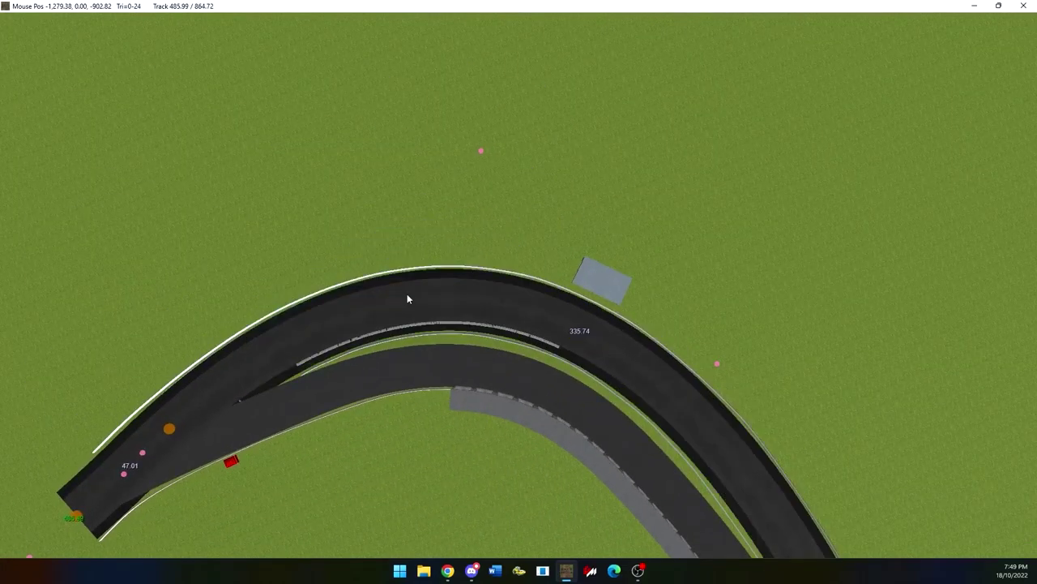
{"action": "mouse_move", "coordinate": [183, 4]}
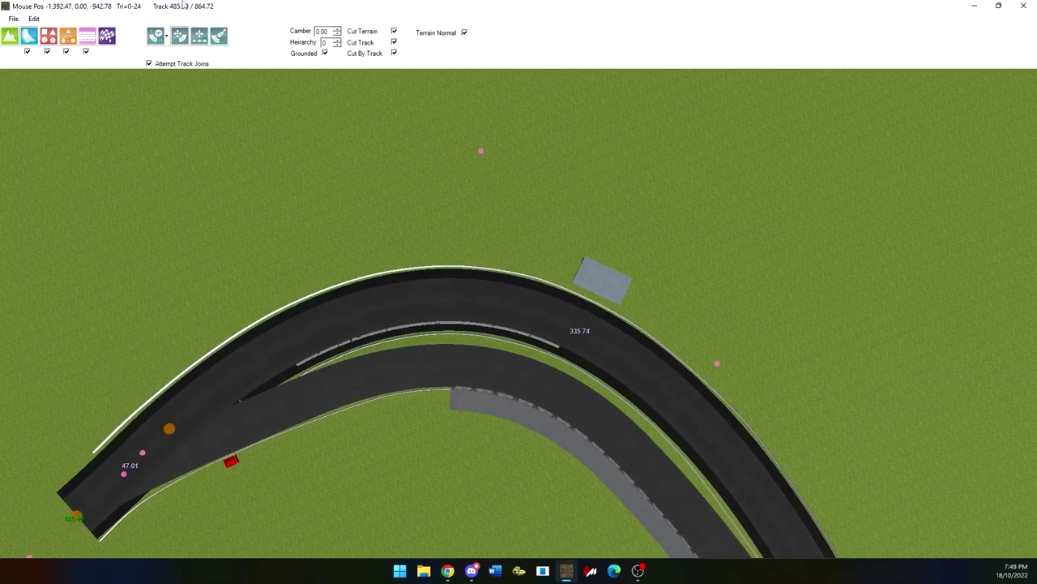
{"action": "left_click", "coordinate": [207, 42]}
{"action": "right_click_drag", "start_coordinate": [206, 316], "coordinate": [502, 185]}
{"action": "scroll", "coordinate": [348, 388], "scroll_direction": "up", "scroll_amount": 4}
{"action": "scroll", "coordinate": [349, 393], "scroll_direction": "up", "scroll_amount": 6}
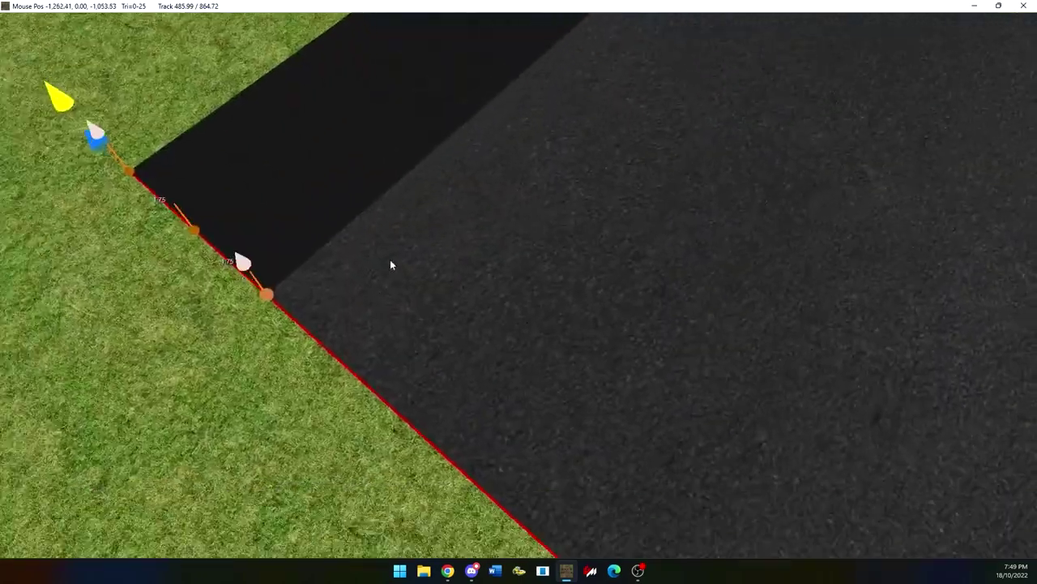
{"action": "right_click_drag", "start_coordinate": [389, 259], "coordinate": [414, 184]}
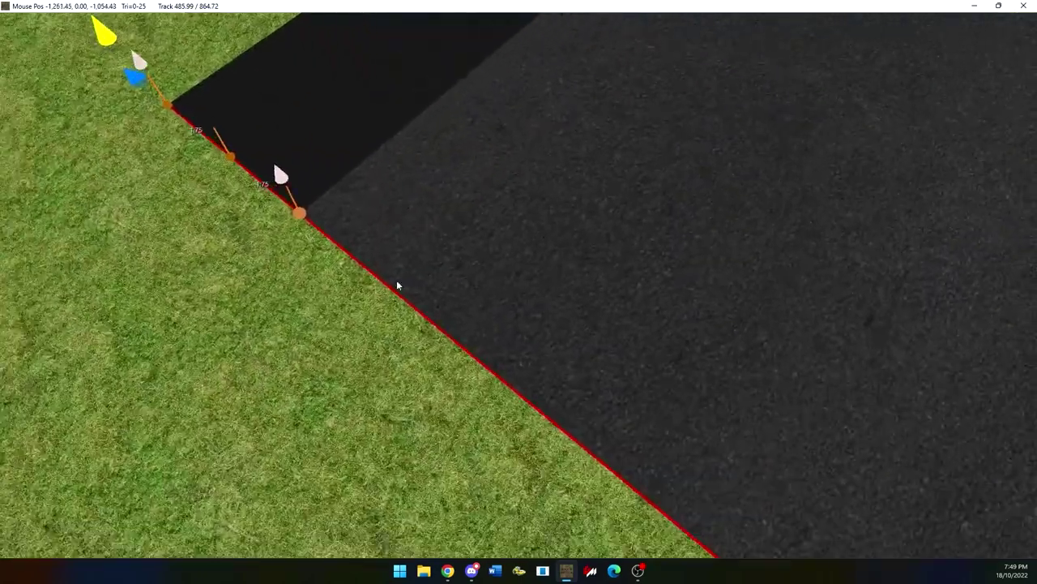
Step: Try inserting a point in the middle of the road's cross-section and raising it to about 4.92, and undo the edits
{"action": "left_click", "coordinate": [435, 326]}
{"action": "left_click_drag", "start_coordinate": [434, 326], "coordinate": [679, 276]}
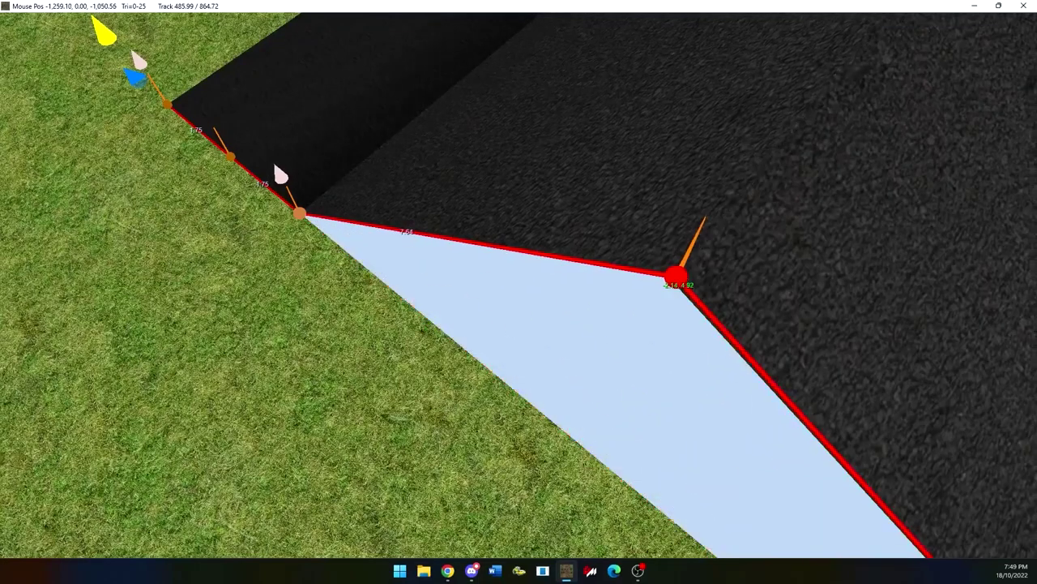
{"action": "key", "text": "ctrl+z"}
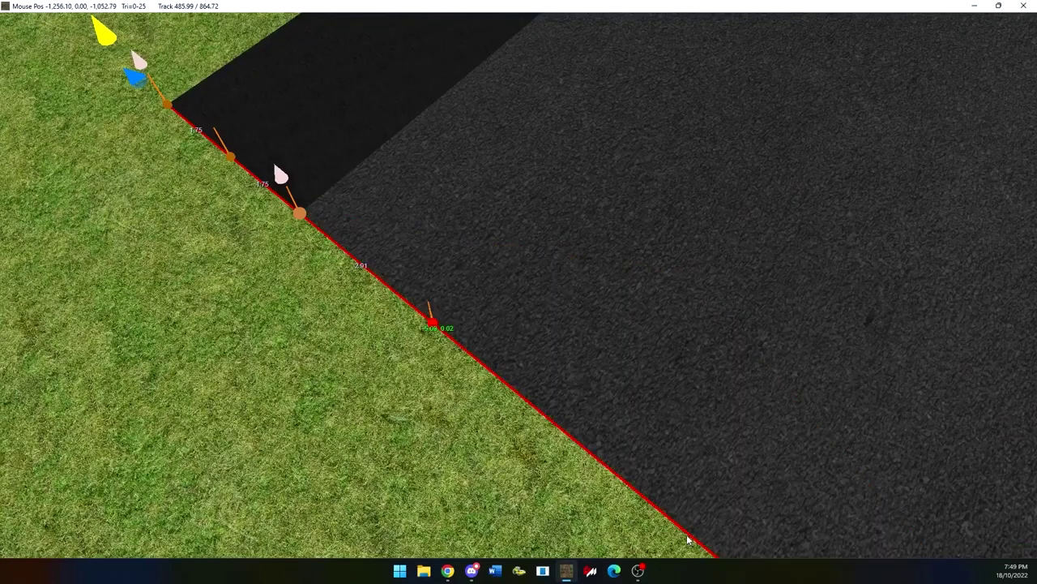
{"action": "left_click", "coordinate": [511, 322]}
{"action": "key", "text": "ctrl+z"}
{"action": "key", "text": "ctrl+z"}
{"action": "mouse_move", "coordinate": [148, 12]}
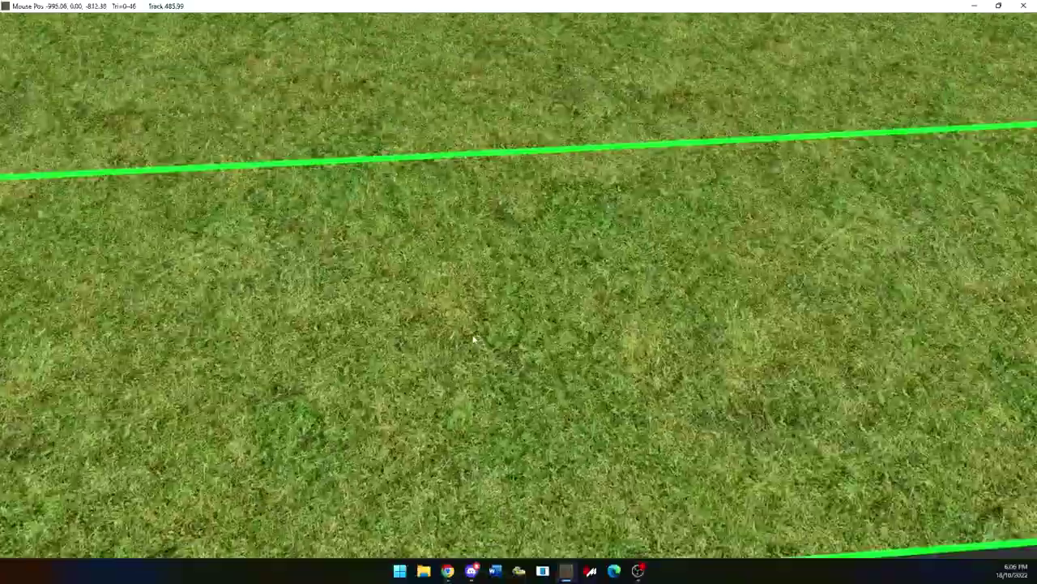
Step: Apply the tarmac material to the grass shoulder strips along both edges of the main road
{"action": "scroll", "coordinate": [475, 339], "scroll_direction": "down", "scroll_amount": 10}
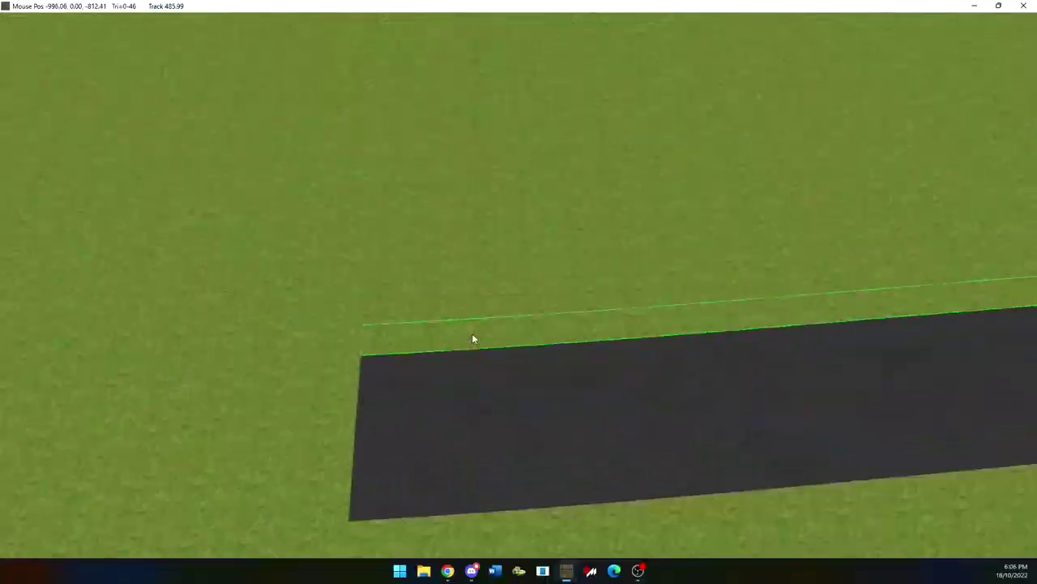
{"action": "middle_click_drag", "start_coordinate": [475, 340], "coordinate": [607, 351]}
{"action": "middle_click_drag", "start_coordinate": [384, 349], "coordinate": [703, 447]}
{"action": "scroll", "coordinate": [454, 415], "scroll_direction": "down", "scroll_amount": 5}
{"action": "scroll", "coordinate": [399, 406], "scroll_direction": "up", "scroll_amount": 2}
{"action": "scroll", "coordinate": [400, 407], "scroll_direction": "up", "scroll_amount": 3}
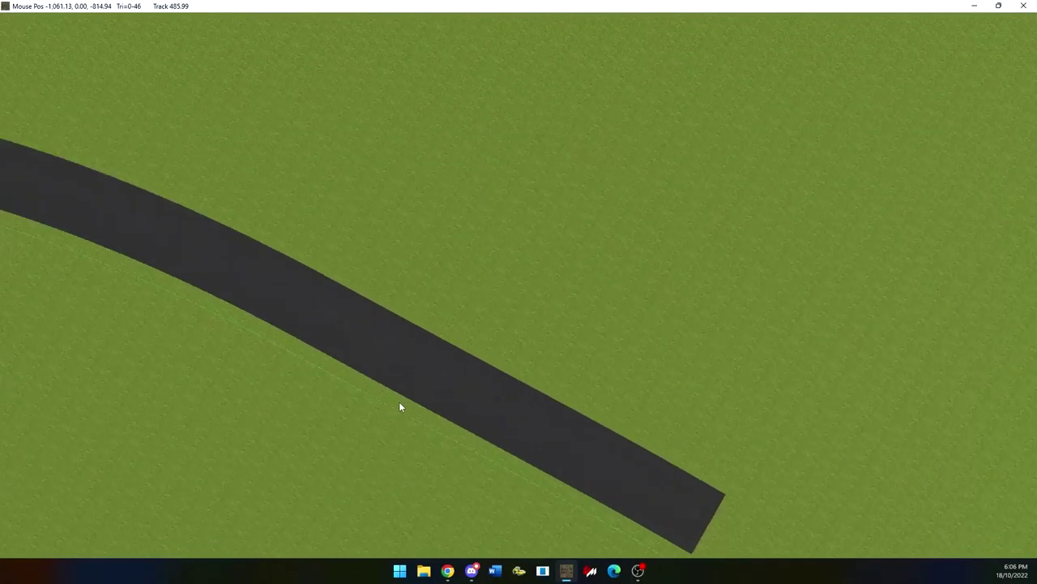
{"action": "mouse_move", "coordinate": [266, 5]}
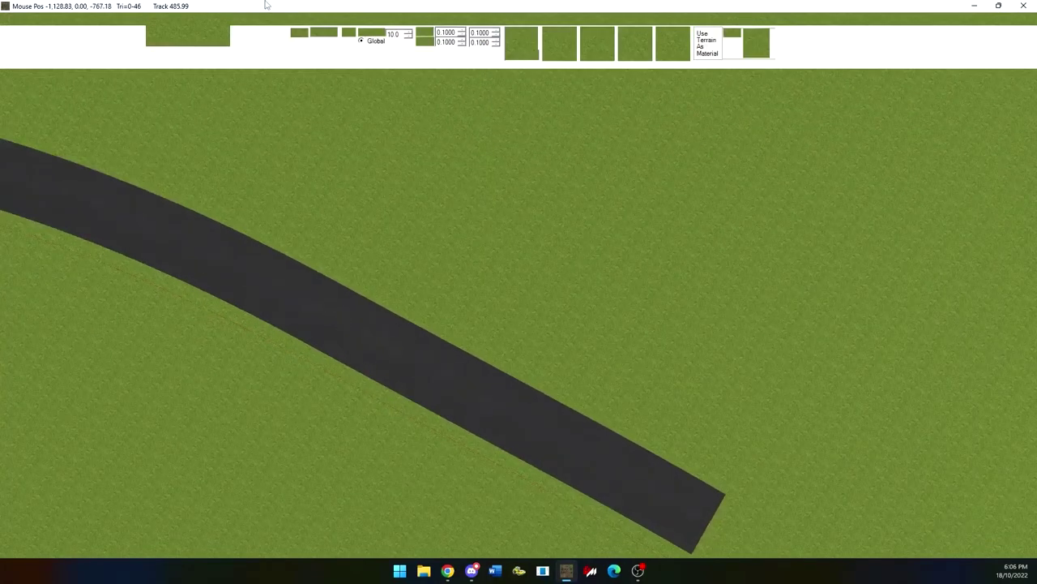
{"action": "left_click", "coordinate": [552, 41]}
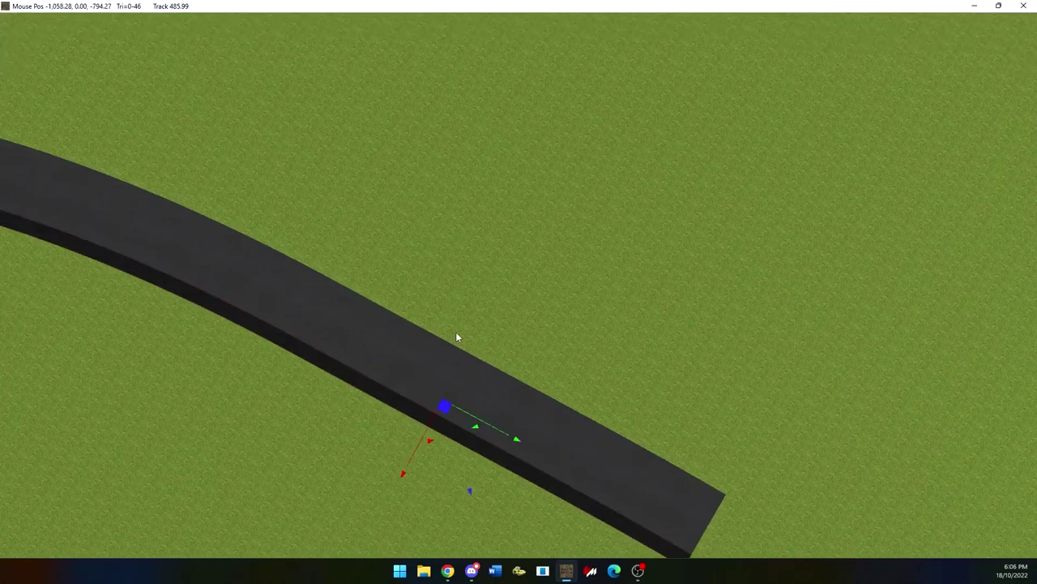
{"action": "mouse_move", "coordinate": [394, 5]}
{"action": "left_click", "coordinate": [547, 51]}
Step: Examine the tarmac shoulders along the whole bend from several angles
{"action": "right_click_drag", "start_coordinate": [146, 247], "coordinate": [570, 343]}
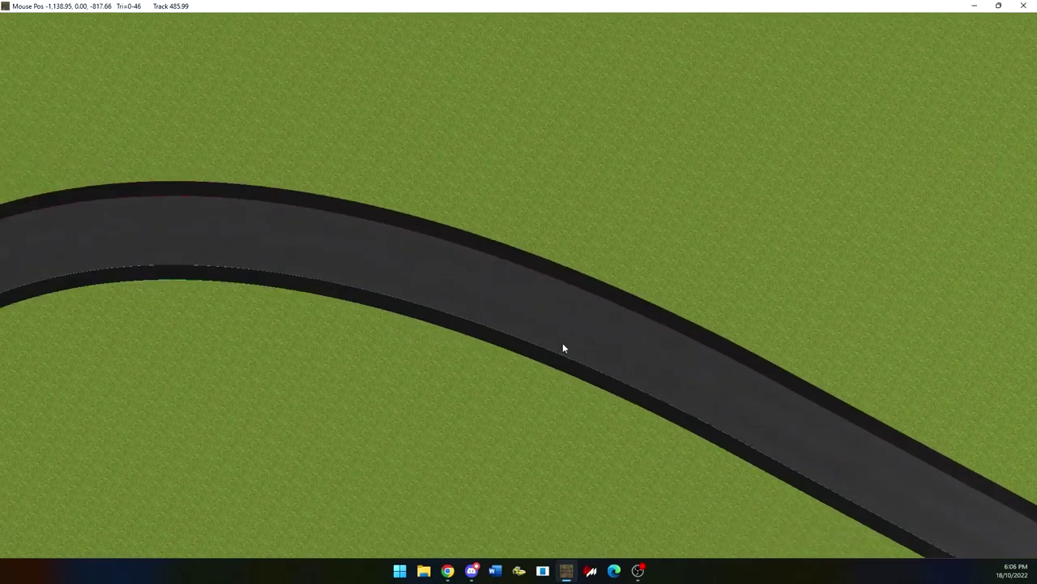
{"action": "scroll", "coordinate": [571, 343], "scroll_direction": "down", "scroll_amount": 4}
{"action": "right_click_drag", "start_coordinate": [191, 535], "coordinate": [439, 361]}
{"action": "middle_click_drag", "start_coordinate": [439, 361], "coordinate": [709, 502]}
{"action": "scroll", "coordinate": [498, 465], "scroll_direction": "up", "scroll_amount": 6}
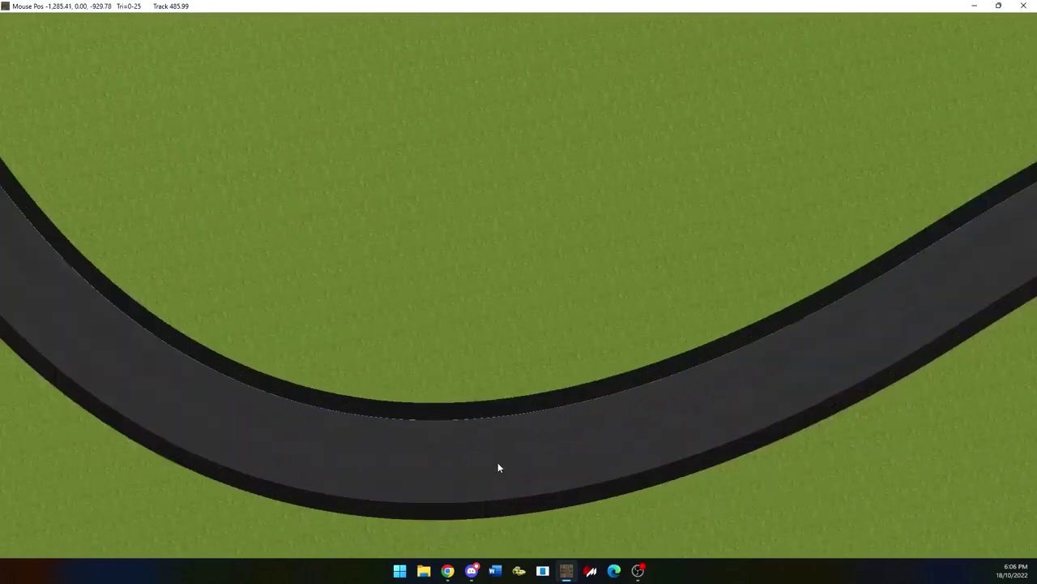
{"action": "middle_click_drag", "start_coordinate": [501, 465], "coordinate": [355, 327]}
{"action": "right_click_drag", "start_coordinate": [356, 327], "coordinate": [486, 353]}
{"action": "mouse_move", "coordinate": [582, 21]}
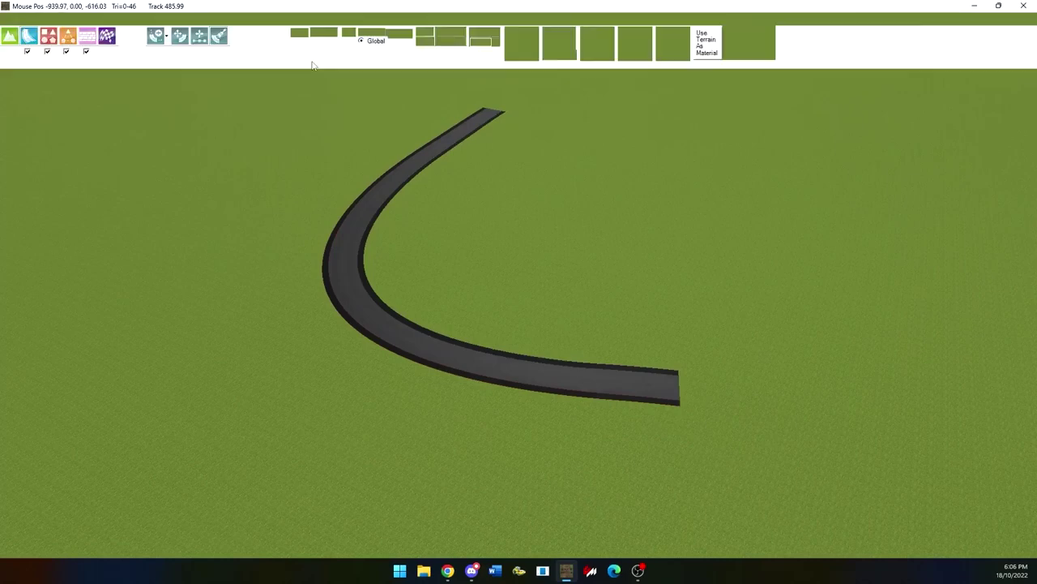
Step: Try steep camber values of 0.80 and 0.90 on the main road and examine the banking at its short end
{"action": "left_click", "coordinate": [181, 37]}
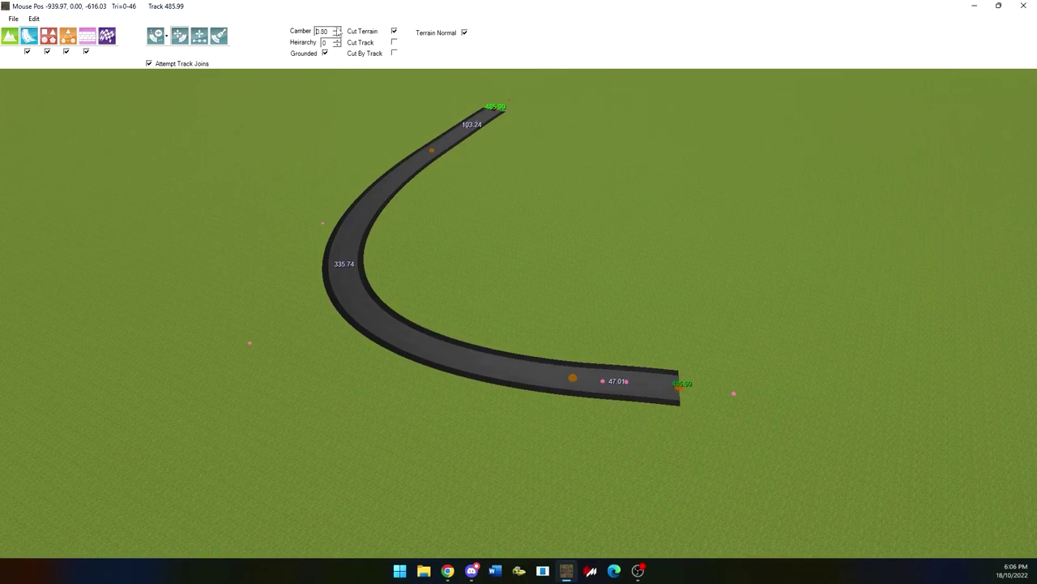
{"action": "scroll", "coordinate": [418, 340], "scroll_direction": "up", "scroll_amount": 6}
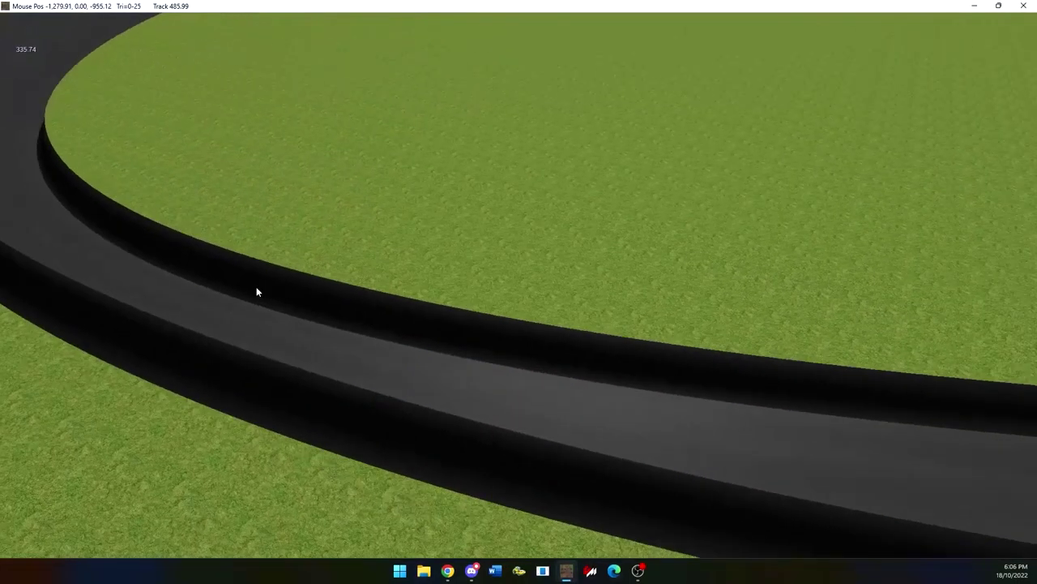
{"action": "middle_click_drag", "start_coordinate": [139, 258], "coordinate": [759, 372]}
{"action": "right_click_drag", "start_coordinate": [759, 372], "coordinate": [955, 432]}
{"action": "middle_click_drag", "start_coordinate": [954, 433], "coordinate": [543, 205]}
{"action": "right_click_drag", "start_coordinate": [543, 205], "coordinate": [576, 220]}
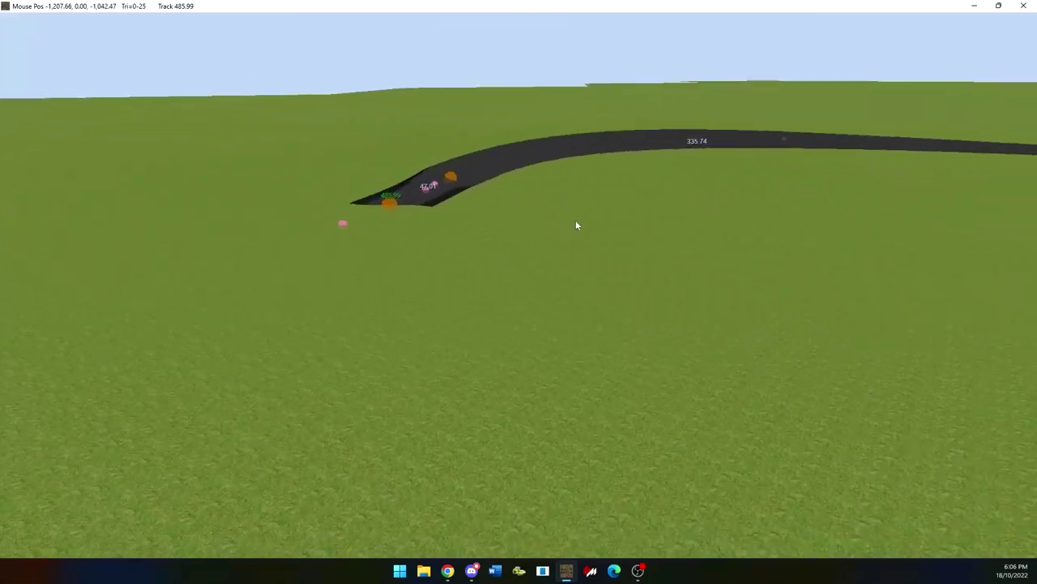
{"action": "middle_click_drag", "start_coordinate": [576, 220], "coordinate": [628, 293]}
{"action": "scroll", "coordinate": [629, 297], "scroll_direction": "up", "scroll_amount": 10}
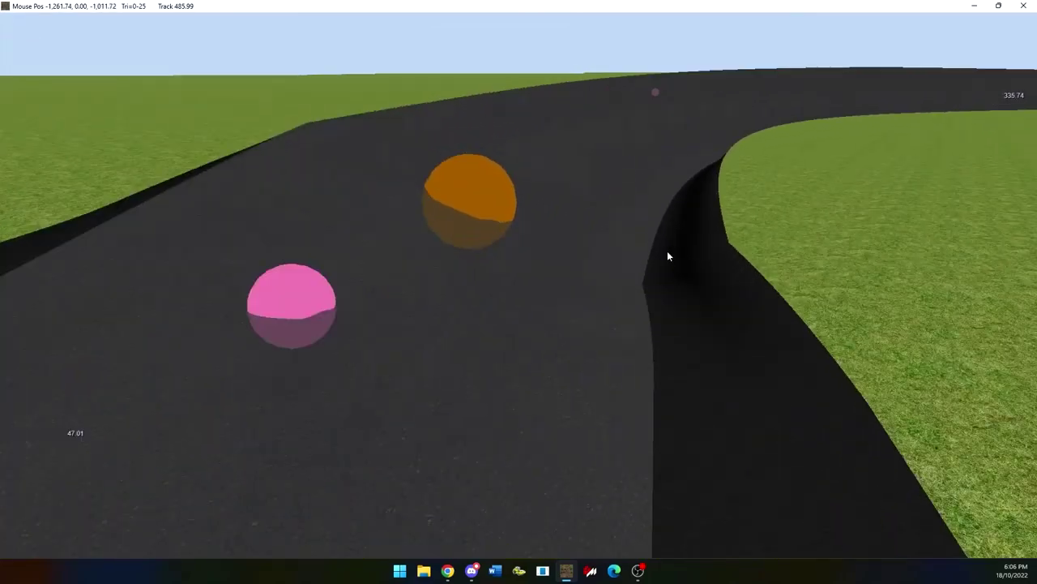
{"action": "scroll", "coordinate": [662, 170], "scroll_direction": "up", "scroll_amount": 3}
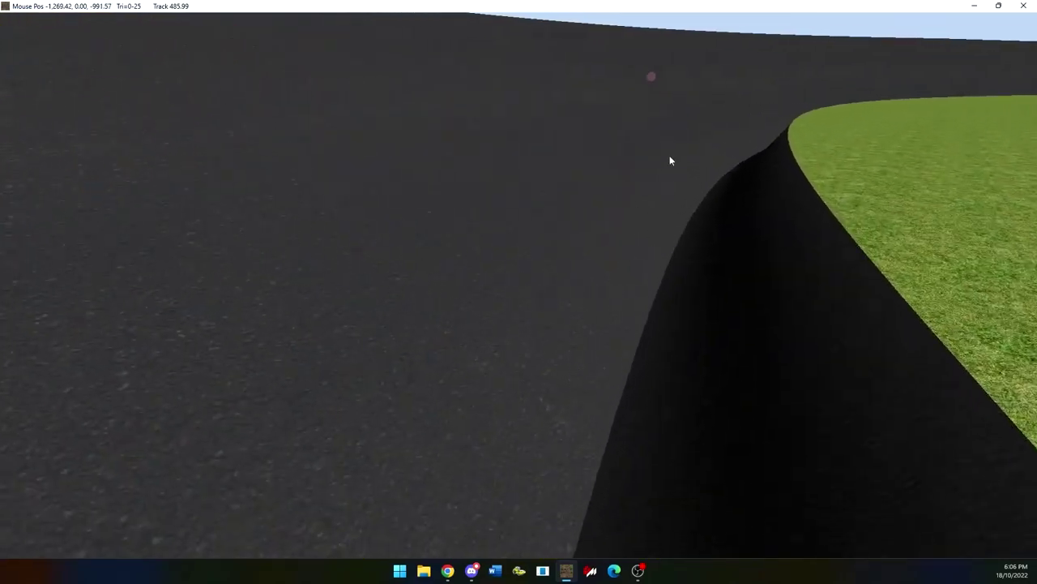
{"action": "middle_click_drag", "start_coordinate": [662, 171], "coordinate": [664, 280]}
{"action": "mouse_move", "coordinate": [96, 37]}
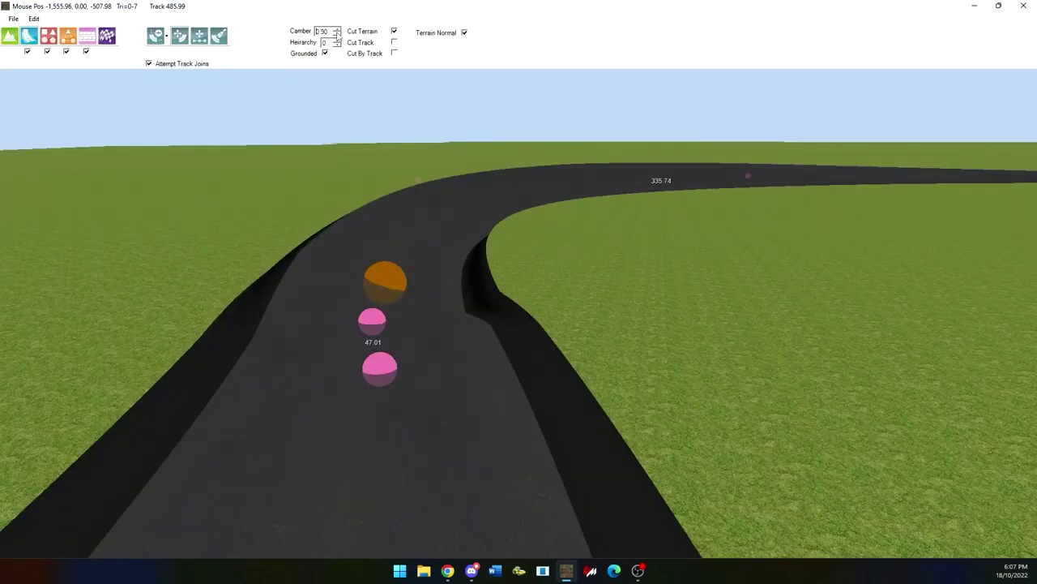
Step: Set the main road's camber to 0.00
{"action": "left_click", "coordinate": [337, 36]}
{"action": "left_click", "coordinate": [325, 53]}
{"action": "right_click_drag", "start_coordinate": [432, 290], "coordinate": [426, 212]}
{"action": "middle_click_drag", "start_coordinate": [426, 213], "coordinate": [374, 352]}
{"action": "right_click_drag", "start_coordinate": [317, 95], "coordinate": [323, 306]}
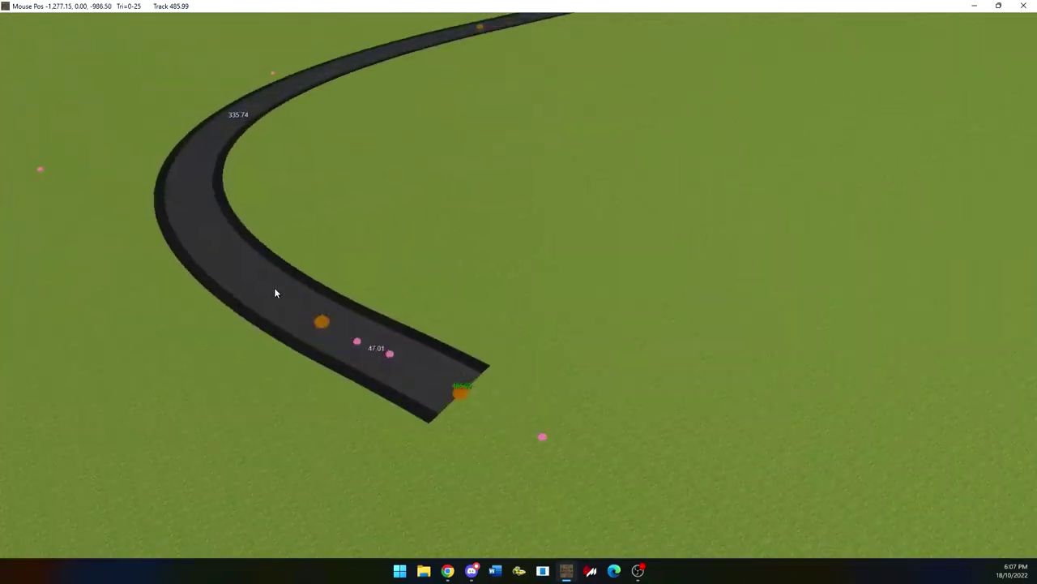
Step: Examine the main road's surface and shoulders from low angles around its short end
{"action": "mouse_move", "coordinate": [329, 22]}
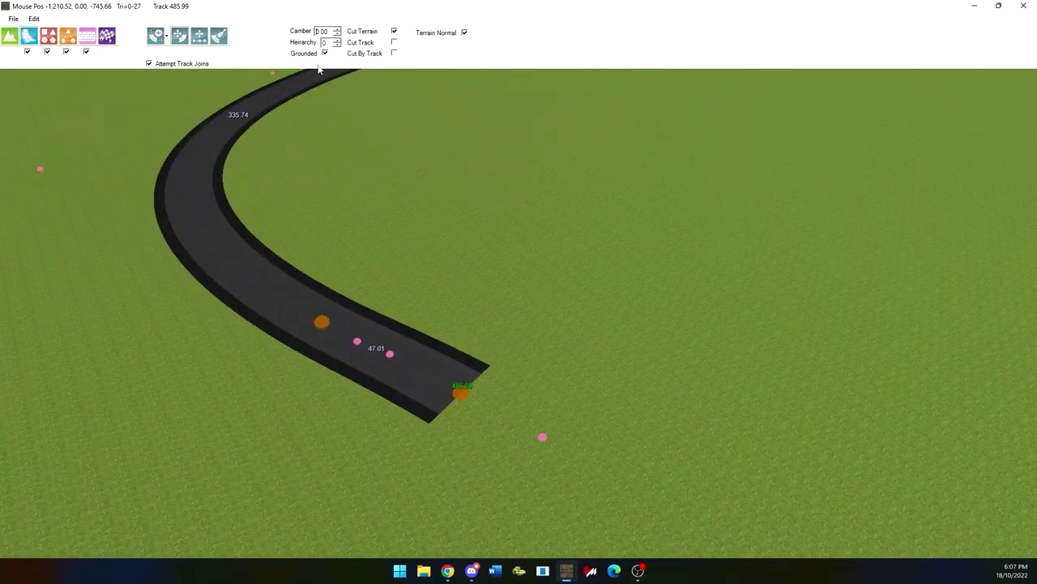
{"action": "middle_click_drag", "start_coordinate": [349, 344], "coordinate": [320, 358]}
{"action": "scroll", "coordinate": [357, 371], "scroll_direction": "up", "scroll_amount": 8}
{"action": "right_click_drag", "start_coordinate": [422, 391], "coordinate": [353, 326]}
{"action": "scroll", "coordinate": [353, 323], "scroll_direction": "down", "scroll_amount": 6}
{"action": "mouse_move", "coordinate": [294, 246]}
{"action": "middle_mouse_down"}
{"action": "mouse_move", "coordinate": [474, 394]}
{"action": "mouse_move", "coordinate": [294, 242]}
{"action": "middle_mouse_up"}
{"action": "scroll", "coordinate": [295, 311], "scroll_direction": "up", "scroll_amount": 5}
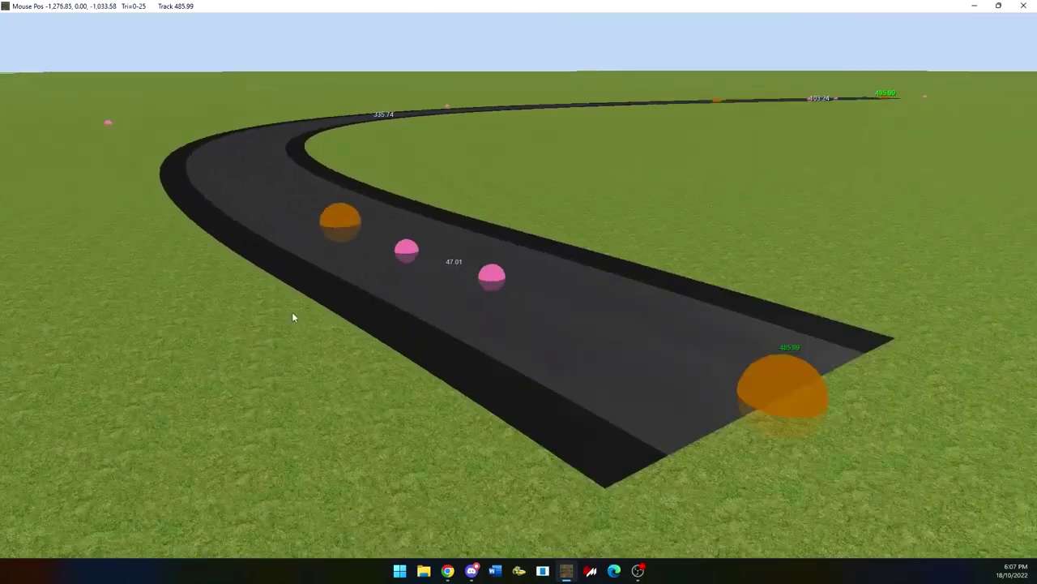
{"action": "scroll", "coordinate": [295, 311], "scroll_direction": "up", "scroll_amount": 5}
{"action": "right_click_drag", "start_coordinate": [474, 309], "coordinate": [413, 276]}
{"action": "mouse_move", "coordinate": [102, 3]}
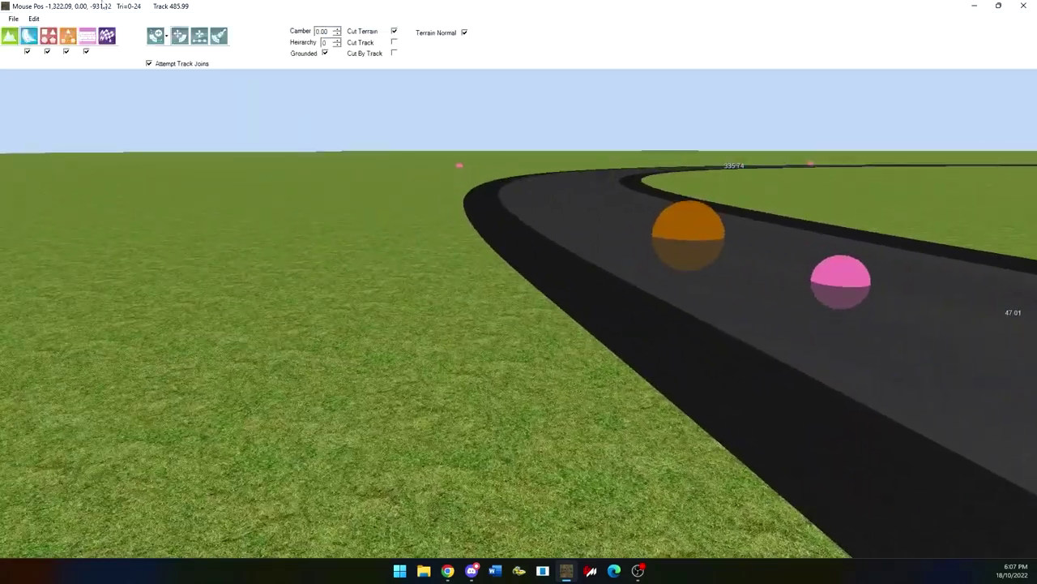
Step: Start a second road at the main road's short end and lay it about 231 long along the inside of the bend
{"action": "left_click", "coordinate": [157, 37]}
{"action": "left_click", "coordinate": [173, 77]}
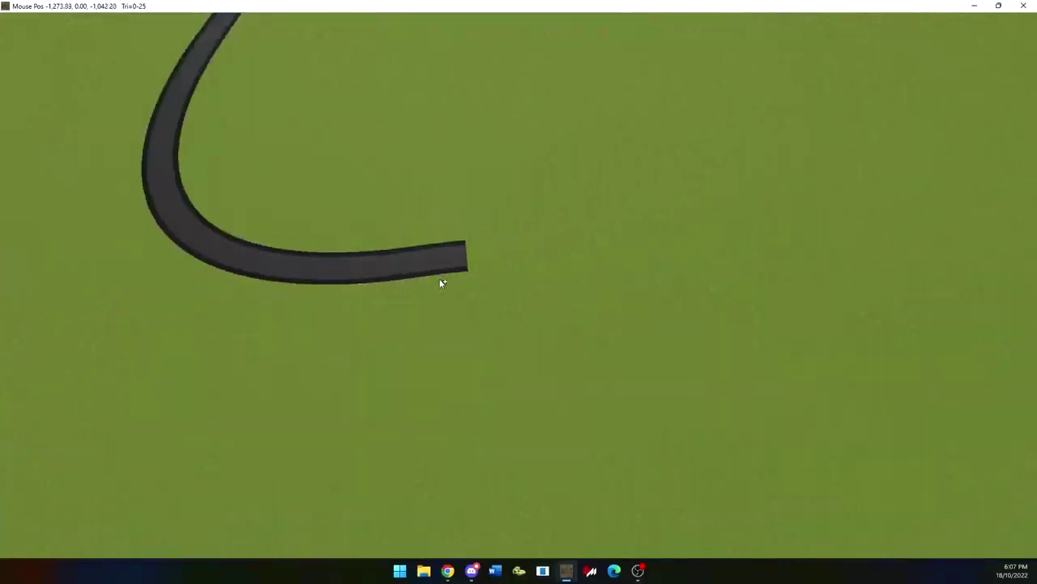
{"action": "middle_click_drag", "start_coordinate": [344, 308], "coordinate": [320, 552]}
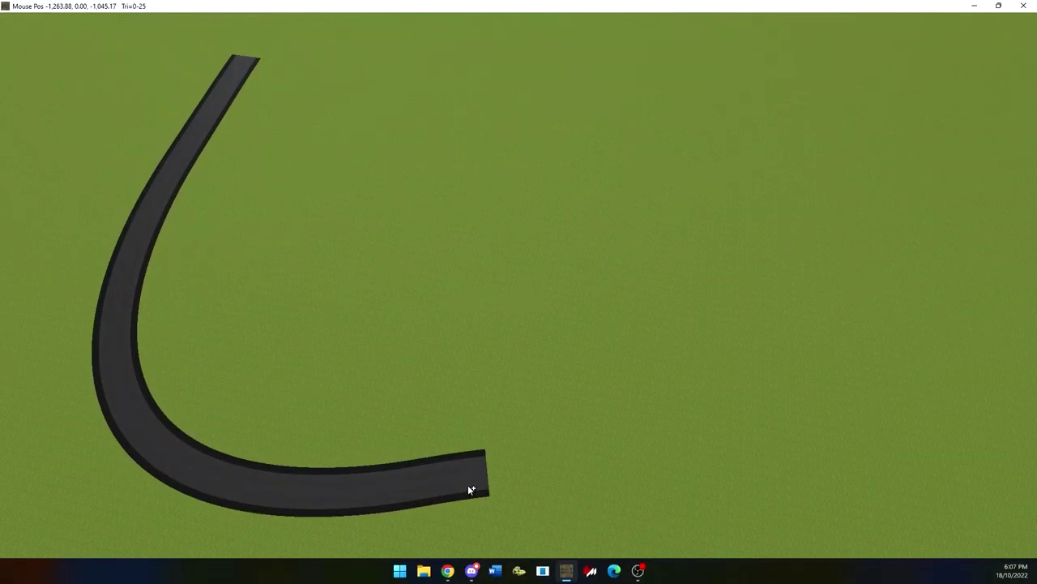
{"action": "mouse_move", "coordinate": [473, 479]}
{"action": "left_mouse_down"}
{"action": "mouse_move", "coordinate": [288, 452]}
{"action": "mouse_move", "coordinate": [209, 411]}
{"action": "mouse_move", "coordinate": [159, 337]}
{"action": "mouse_move", "coordinate": [154, 345]}
{"action": "mouse_move", "coordinate": [269, 456]}
{"action": "mouse_move", "coordinate": [254, 395]}
{"action": "left_mouse_up"}
{"action": "right_click_drag", "start_coordinate": [301, 417], "coordinate": [284, 317]}
{"action": "middle_click_drag", "start_coordinate": [284, 317], "coordinate": [339, 400]}
{"action": "middle_click_drag", "start_coordinate": [260, 359], "coordinate": [385, 395]}
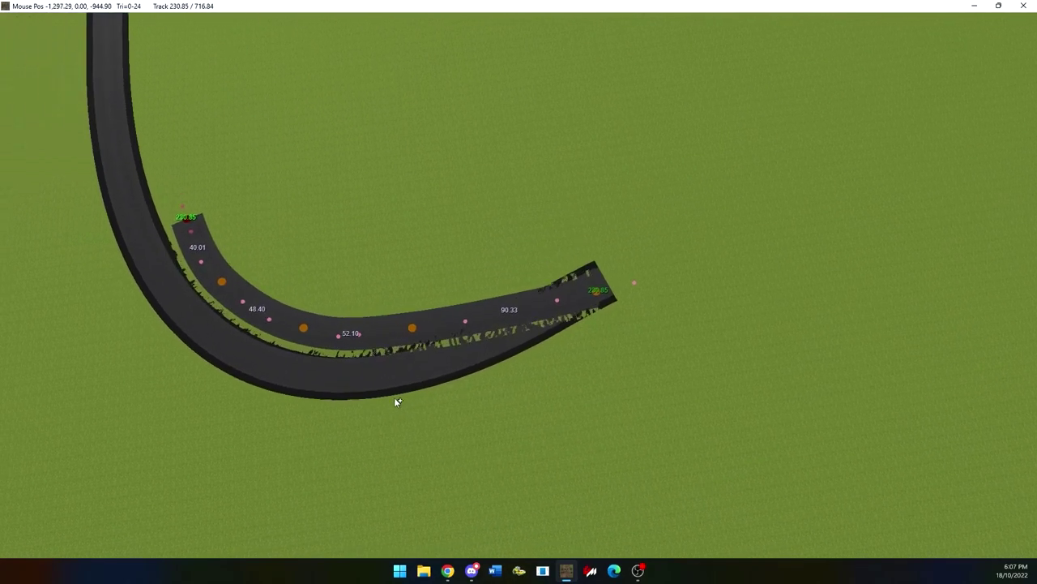
Step: Delete the last nodes of the second road and re-lay it along the inner bend to rejoin the main road, about 386 long
{"action": "key", "text": "Delete"}
{"action": "key", "text": "Delete"}
{"action": "key", "text": "Delete"}
{"action": "left_click", "coordinate": [311, 321]}
{"action": "middle_click_drag", "start_coordinate": [319, 339], "coordinate": [527, 475]}
{"action": "left_click", "coordinate": [462, 427]}
{"action": "mouse_move", "coordinate": [454, 422]}
{"action": "left_mouse_down"}
{"action": "mouse_move", "coordinate": [443, 422]}
{"action": "mouse_move", "coordinate": [378, 333]}
{"action": "left_mouse_up"}
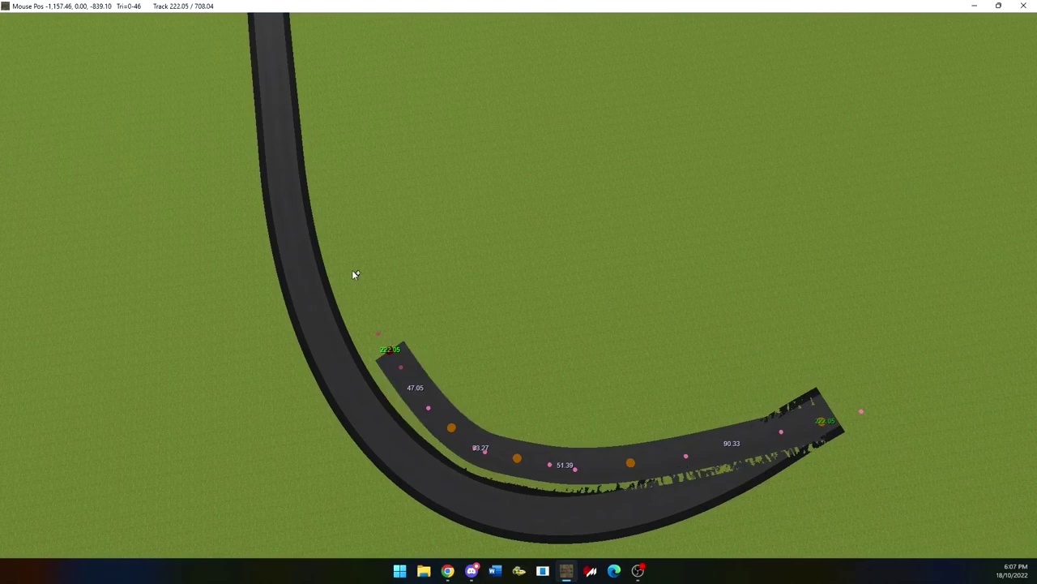
{"action": "mouse_move", "coordinate": [354, 275]}
{"action": "left_mouse_down"}
{"action": "mouse_move", "coordinate": [344, 263]}
{"action": "mouse_move", "coordinate": [355, 274]}
{"action": "mouse_move", "coordinate": [337, 274]}
{"action": "mouse_move", "coordinate": [284, 137]}
{"action": "left_mouse_up"}
Step: Set the second road's hierarchy to 1 and enable Cut Track and Cut By Track for it
{"action": "mouse_move", "coordinate": [276, 6]}
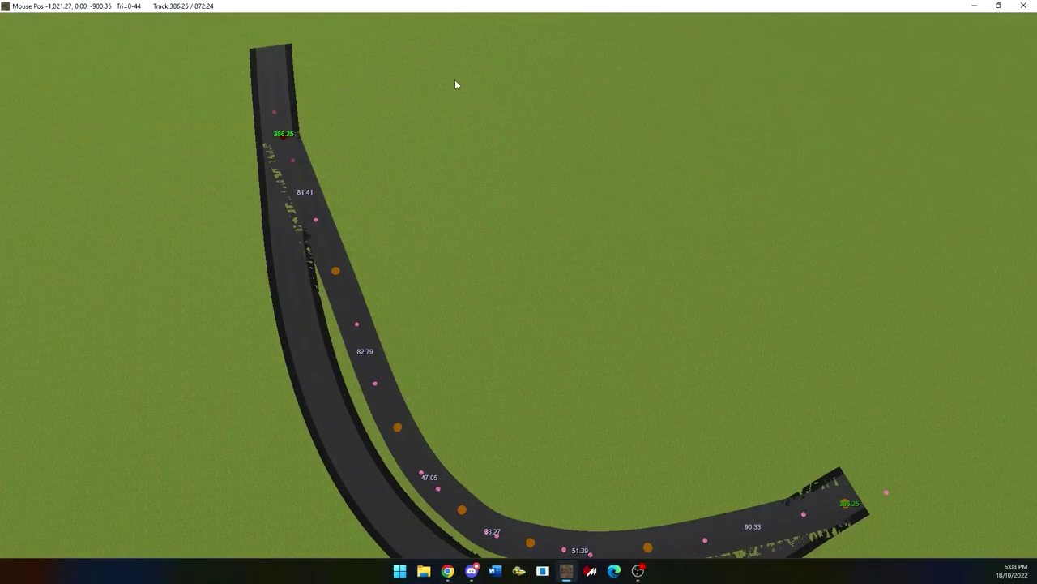
{"action": "mouse_move", "coordinate": [459, 47]}
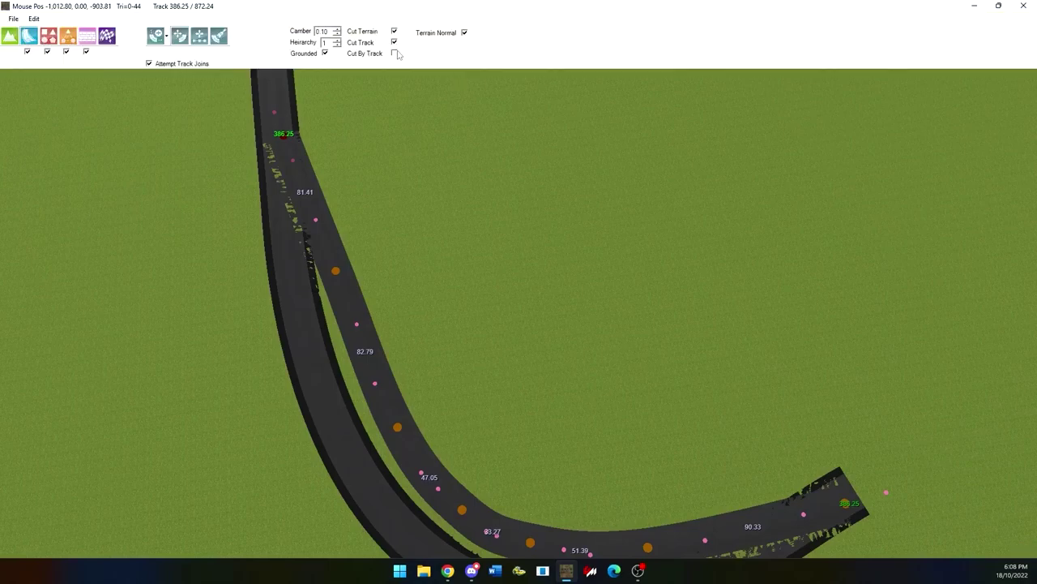
{"action": "mouse_move", "coordinate": [421, 10]}
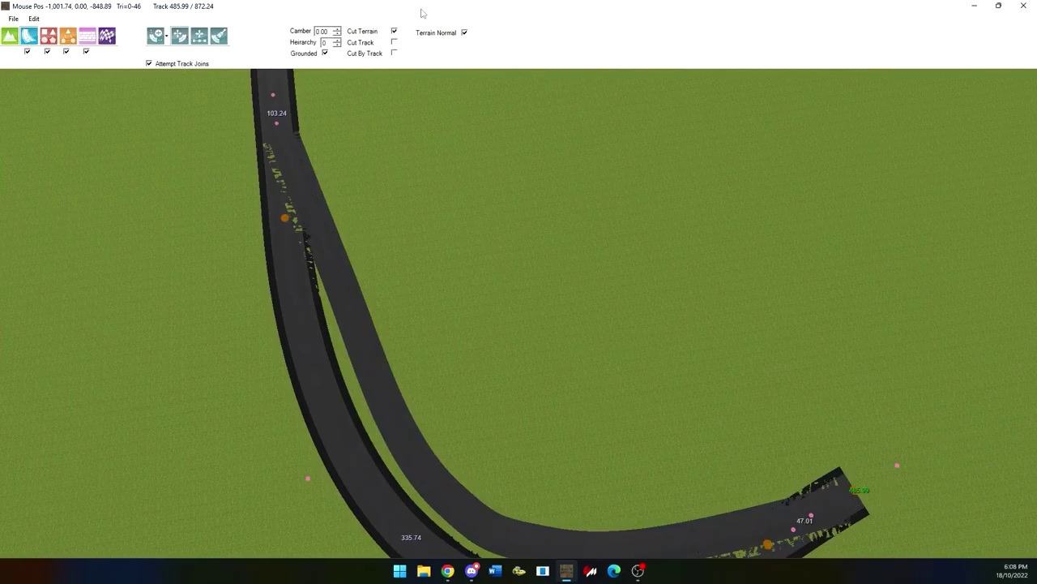
{"action": "middle_click_drag", "start_coordinate": [454, 233], "coordinate": [238, 237]}
{"action": "right_click_drag", "start_coordinate": [239, 237], "coordinate": [431, 320]}
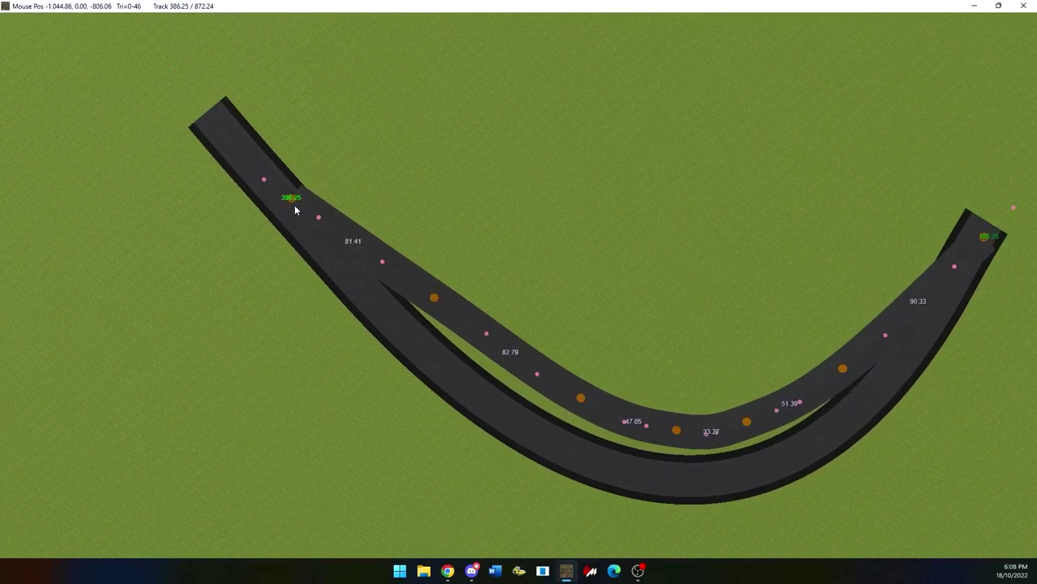
Step: Reposition both end nodes of the second road within the main road so that the two junctions blend
{"action": "scroll", "coordinate": [297, 204], "scroll_direction": "up", "scroll_amount": 5}
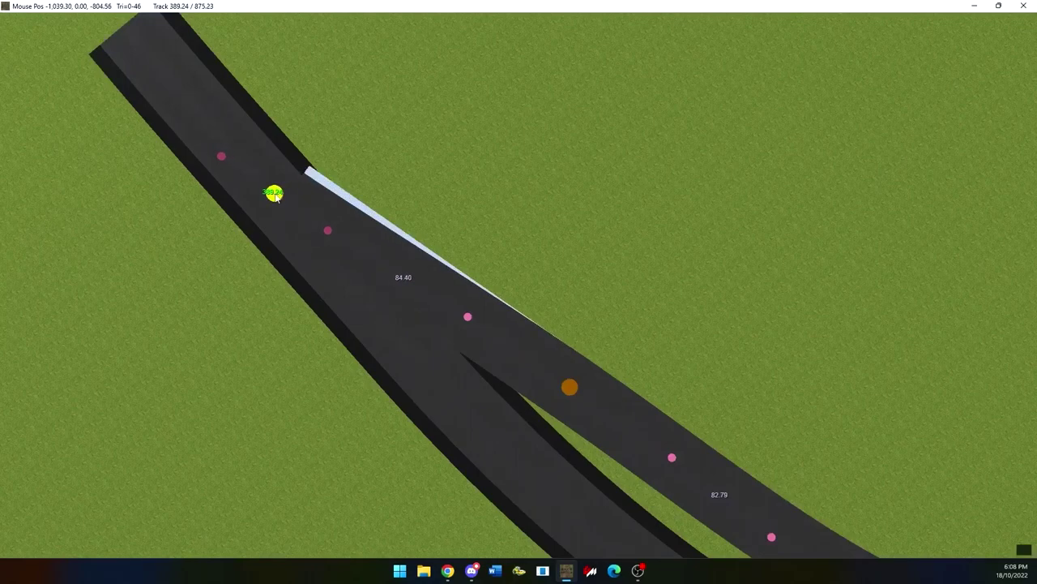
{"action": "scroll", "coordinate": [275, 194], "scroll_direction": "down", "scroll_amount": 5}
{"action": "right_click_drag", "start_coordinate": [616, 248], "coordinate": [445, 303]}
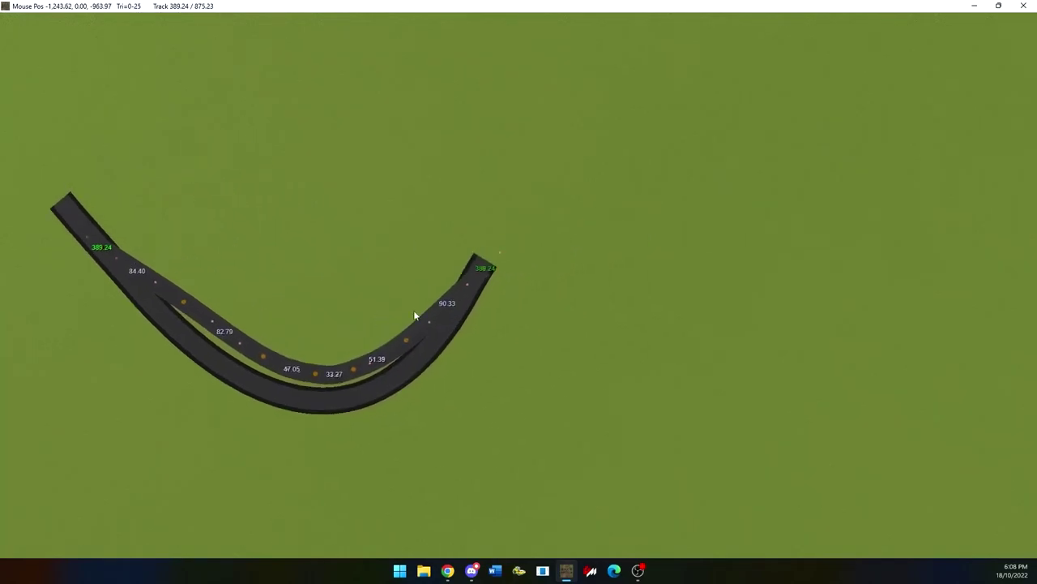
{"action": "scroll", "coordinate": [463, 297], "scroll_direction": "up", "scroll_amount": 5}
{"action": "scroll", "coordinate": [543, 188], "scroll_direction": "up", "scroll_amount": 3}
{"action": "left_click_drag", "start_coordinate": [545, 184], "coordinate": [486, 237]}
{"action": "middle_click_drag", "start_coordinate": [485, 237], "coordinate": [757, 352]}
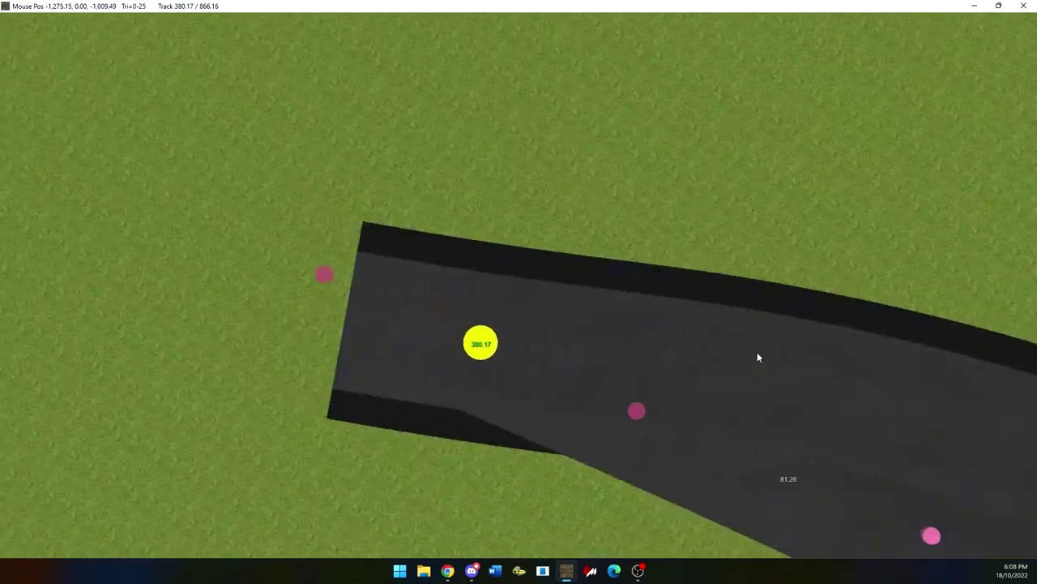
Step: Adjust the handles of the second road's nodes between the far fork and the middle of the bend
{"action": "scroll", "coordinate": [757, 352], "scroll_direction": "down", "scroll_amount": 5}
{"action": "right_click_drag", "start_coordinate": [707, 346], "coordinate": [376, 187]}
{"action": "middle_click_drag", "start_coordinate": [452, 280], "coordinate": [616, 261]}
{"action": "right_click_drag", "start_coordinate": [617, 261], "coordinate": [200, 217]}
{"action": "middle_click_drag", "start_coordinate": [510, 284], "coordinate": [384, 215]}
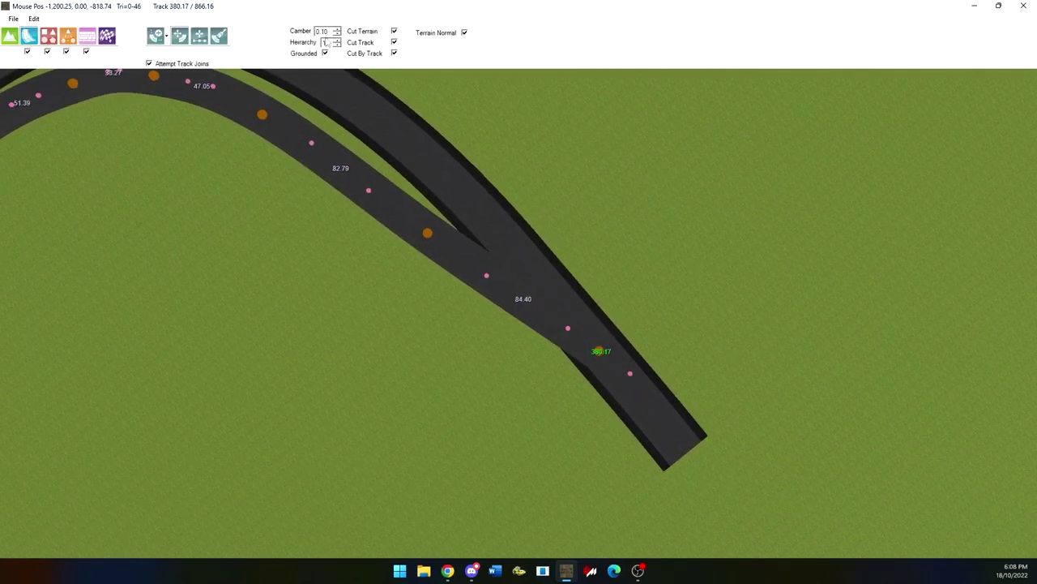
{"action": "scroll", "coordinate": [367, 187], "scroll_direction": "up", "scroll_amount": 4}
{"action": "left_click_drag", "start_coordinate": [370, 196], "coordinate": [372, 181]}
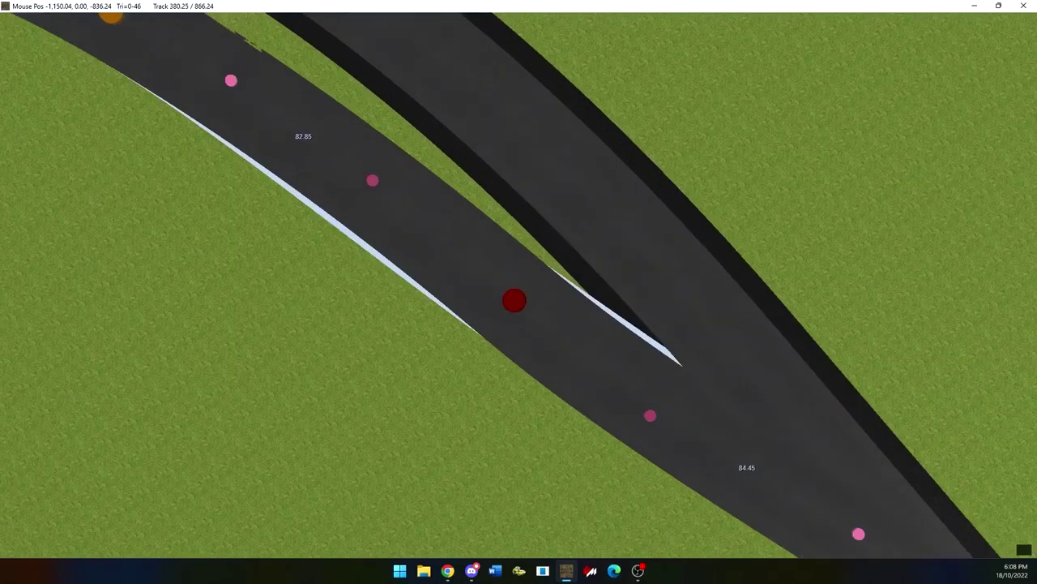
{"action": "right_click_drag", "start_coordinate": [349, 227], "coordinate": [622, 432]}
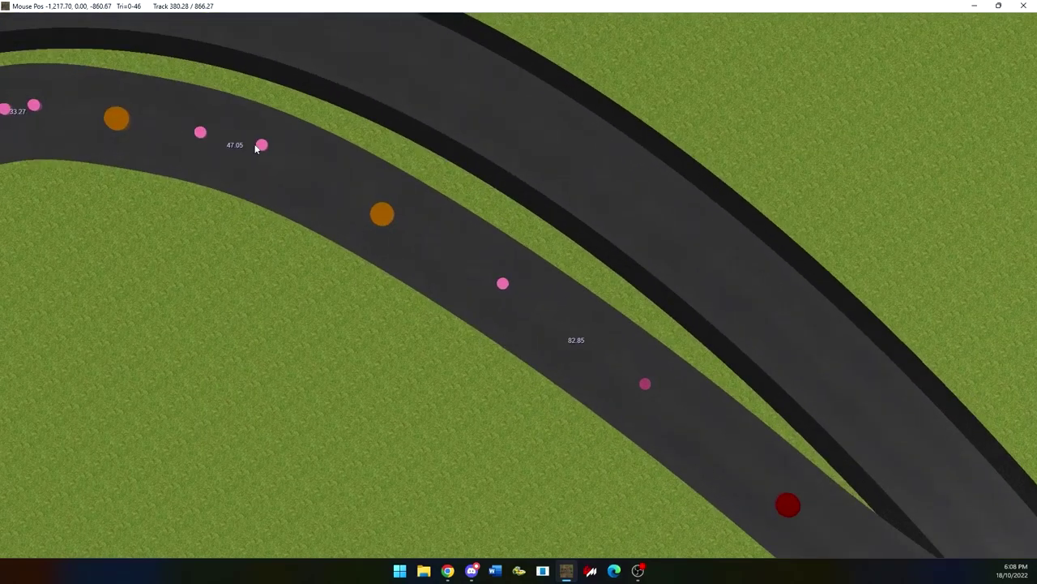
{"action": "left_click_drag", "start_coordinate": [260, 145], "coordinate": [253, 146]}
{"action": "right_click_drag", "start_coordinate": [248, 146], "coordinate": [552, 244]}
Step: Delete the two second-road nodes in the middle of the bend
{"action": "left_click_drag", "start_coordinate": [421, 218], "coordinate": [422, 223]}
{"action": "key", "text": "Delete"}
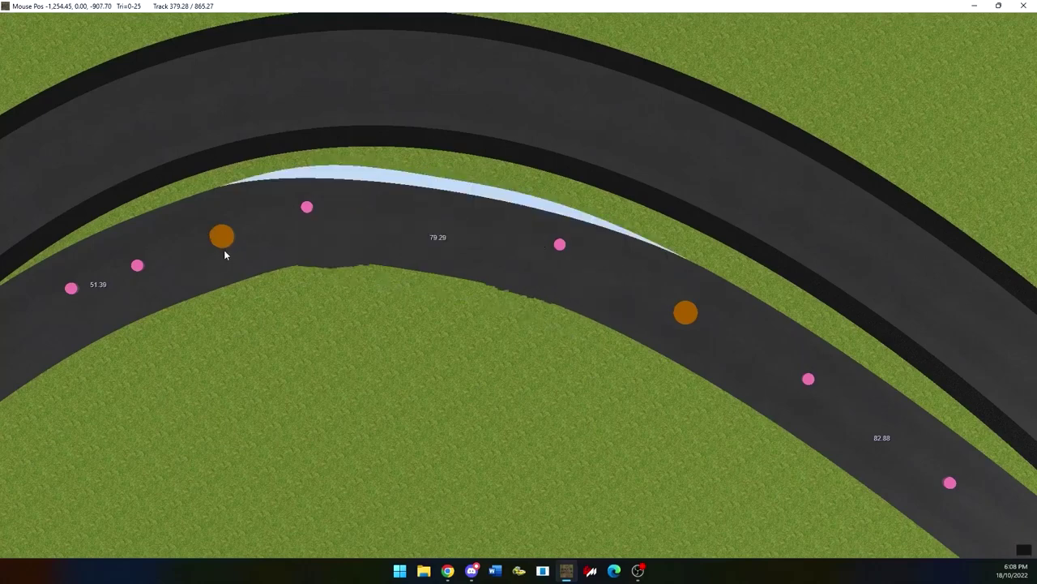
{"action": "left_click", "coordinate": [227, 249]}
{"action": "key", "text": "Delete"}
{"action": "middle_click_drag", "start_coordinate": [261, 274], "coordinate": [482, 176]}
Step: Shift the second road's remaining node near the short end and stretch the handles to smooth the long inner curve
{"action": "left_click", "coordinate": [165, 290]}
{"action": "left_click_drag", "start_coordinate": [166, 286], "coordinate": [181, 285]}
{"action": "left_click_drag", "start_coordinate": [305, 194], "coordinate": [451, 78]}
{"action": "middle_click_drag", "start_coordinate": [484, 128], "coordinate": [127, 304]}
{"action": "left_click_drag", "start_coordinate": [412, 323], "coordinate": [327, 269]}
{"action": "middle_click_drag", "start_coordinate": [602, 406], "coordinate": [321, 197]}
{"action": "middle_click_drag", "start_coordinate": [551, 377], "coordinate": [415, 305]}
{"action": "scroll", "coordinate": [415, 306], "scroll_direction": "down", "scroll_amount": 5}
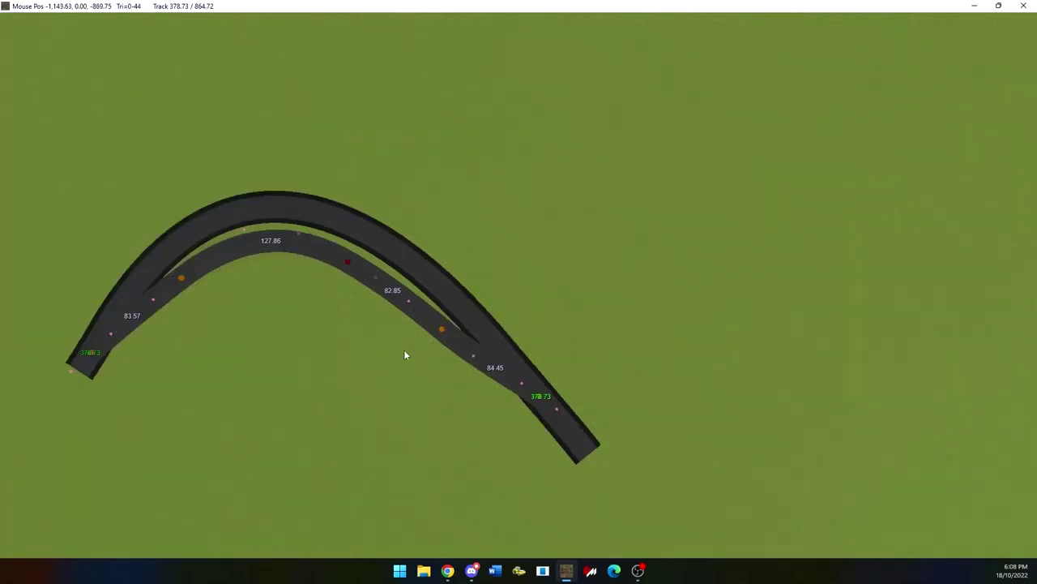
Step: Examine the second road's cutting options and its junction with the main road at the short end
{"action": "mouse_move", "coordinate": [195, 29]}
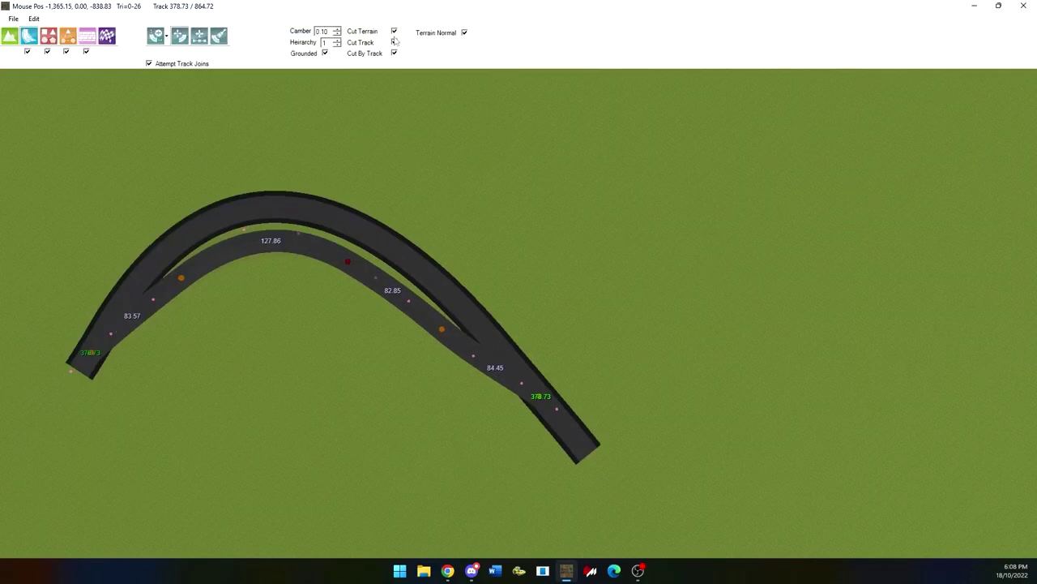
{"action": "key", "text": "Tab"}
{"action": "middle_click_drag", "start_coordinate": [18, 335], "coordinate": [268, 306]}
{"action": "scroll", "coordinate": [337, 280], "scroll_direction": "up", "scroll_amount": 6}
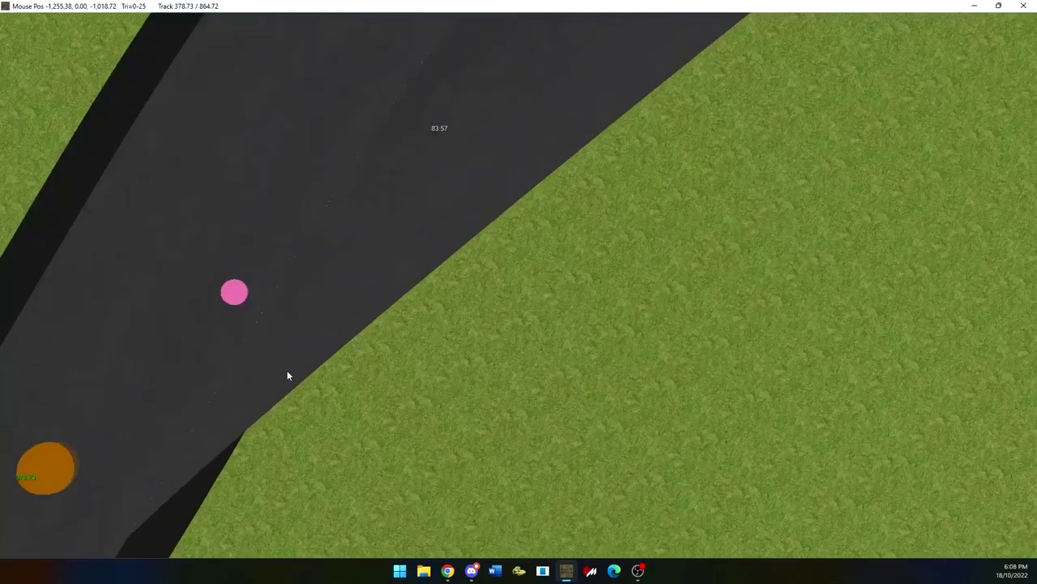
Step: Delete the closely spaced interior cross-section points across the main road's driving surface, working from one tarmac shoulder towards the other
{"action": "scroll", "coordinate": [287, 370], "scroll_direction": "up", "scroll_amount": 2}
{"action": "middle_click_drag", "start_coordinate": [287, 370], "coordinate": [341, 211]}
{"action": "mouse_move", "coordinate": [205, 14]}
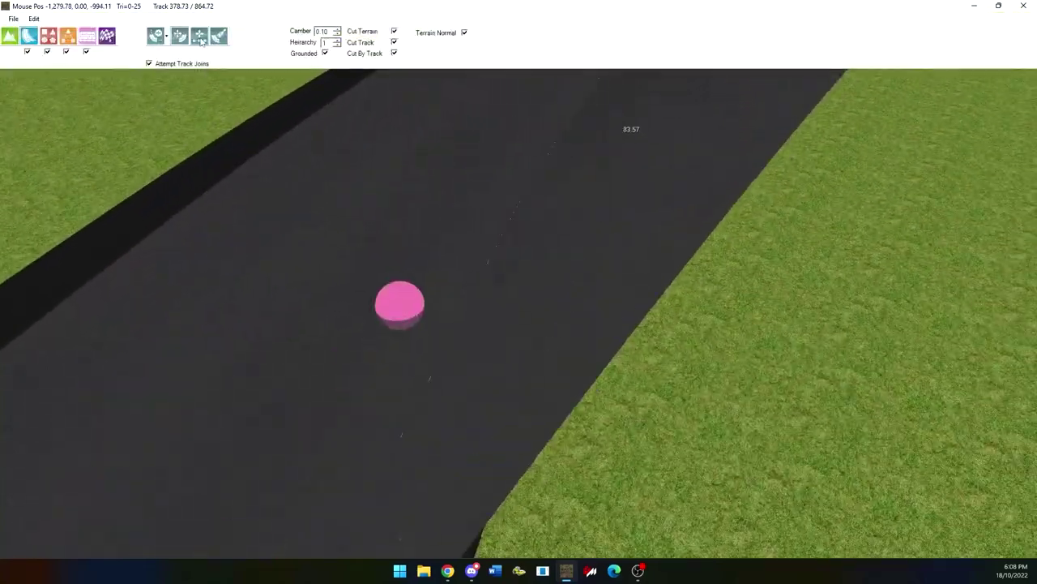
{"action": "left_click", "coordinate": [200, 38]}
{"action": "mouse_move", "coordinate": [397, 357]}
{"action": "middle_mouse_down"}
{"action": "mouse_move", "coordinate": [541, 194]}
{"action": "mouse_move", "coordinate": [646, 104]}
{"action": "middle_mouse_up"}
{"action": "scroll", "coordinate": [478, 356], "scroll_direction": "up", "scroll_amount": 3}
{"action": "left_click", "coordinate": [488, 333]}
{"action": "middle_click_drag", "start_coordinate": [399, 338], "coordinate": [405, 146]}
{"action": "left_click", "coordinate": [362, 169]}
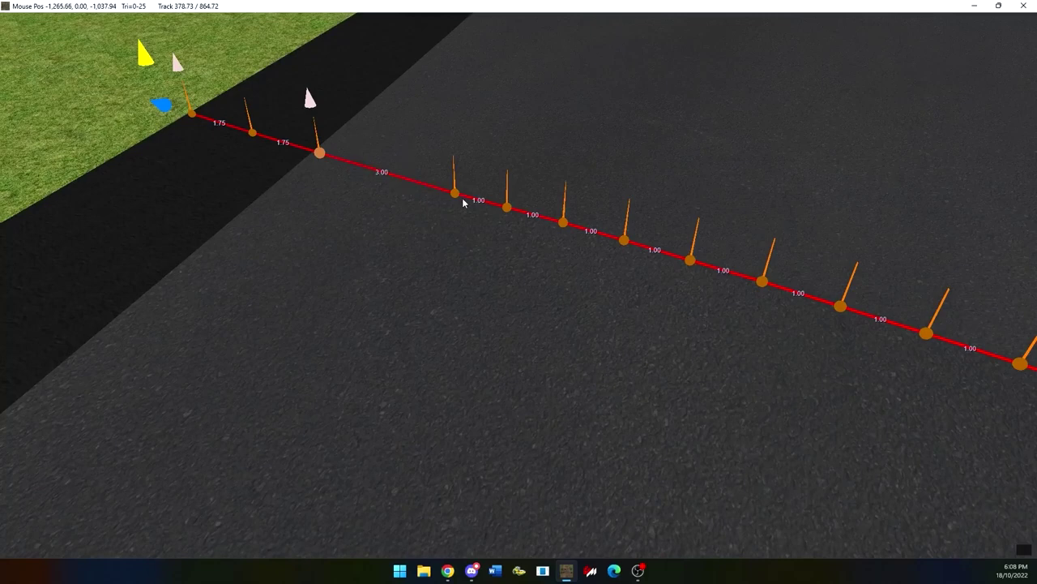
{"action": "key", "text": "Delete"}
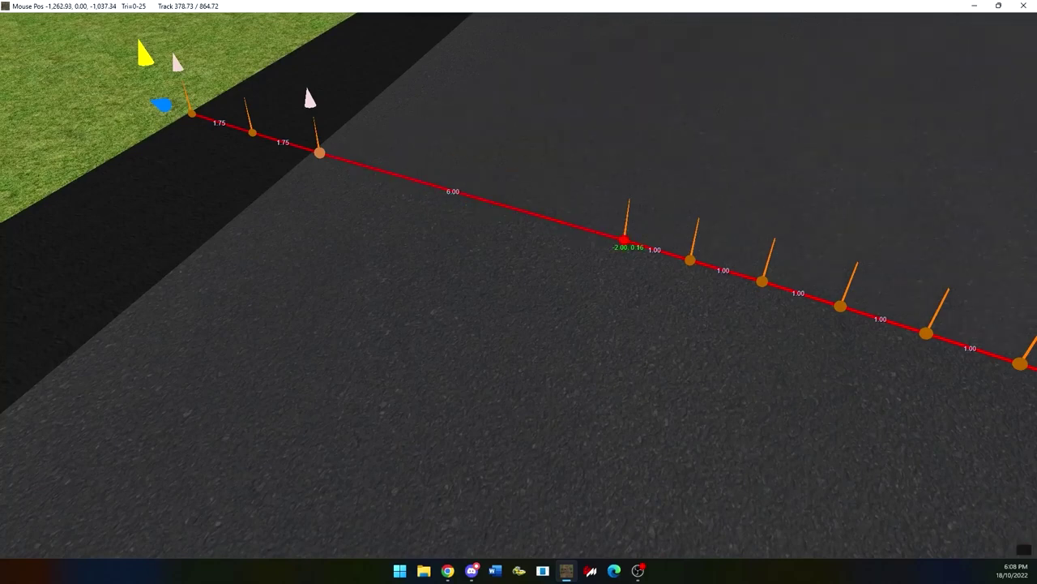
{"action": "key", "text": "Delete"}
{"action": "key", "text": "Delete"}
{"action": "key", "text": "Delete"}
{"action": "middle_click_drag", "start_coordinate": [841, 317], "coordinate": [614, 258]}
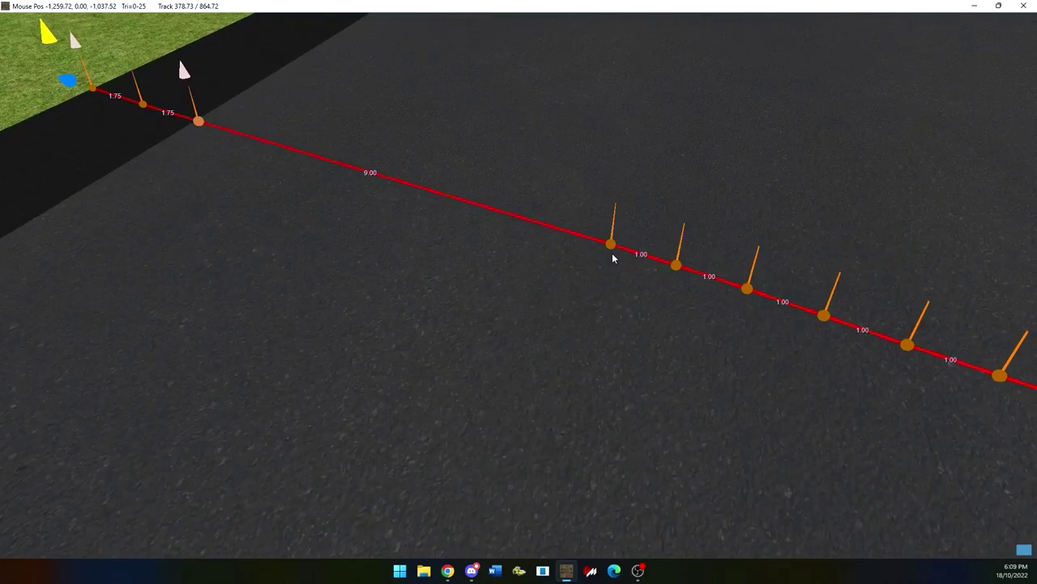
{"action": "key", "text": "Delete"}
{"action": "key", "text": "Delete"}
{"action": "key", "text": "Delete"}
{"action": "key", "text": "Delete"}
{"action": "key", "text": "Delete"}
{"action": "middle_click_drag", "start_coordinate": [940, 361], "coordinate": [598, 267]}
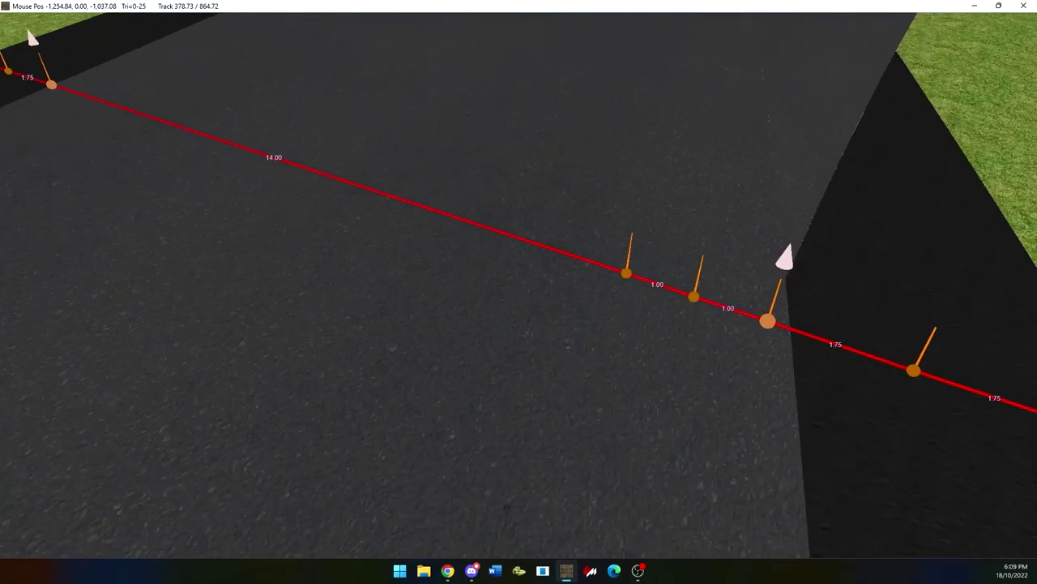
{"action": "middle_click_drag", "start_coordinate": [676, 302], "coordinate": [784, 439]}
Step: Try the lighter asphalt and the terrain as the main road's surface material, and apply the first asphalt texture
{"action": "scroll", "coordinate": [784, 439], "scroll_direction": "down", "scroll_amount": 12}
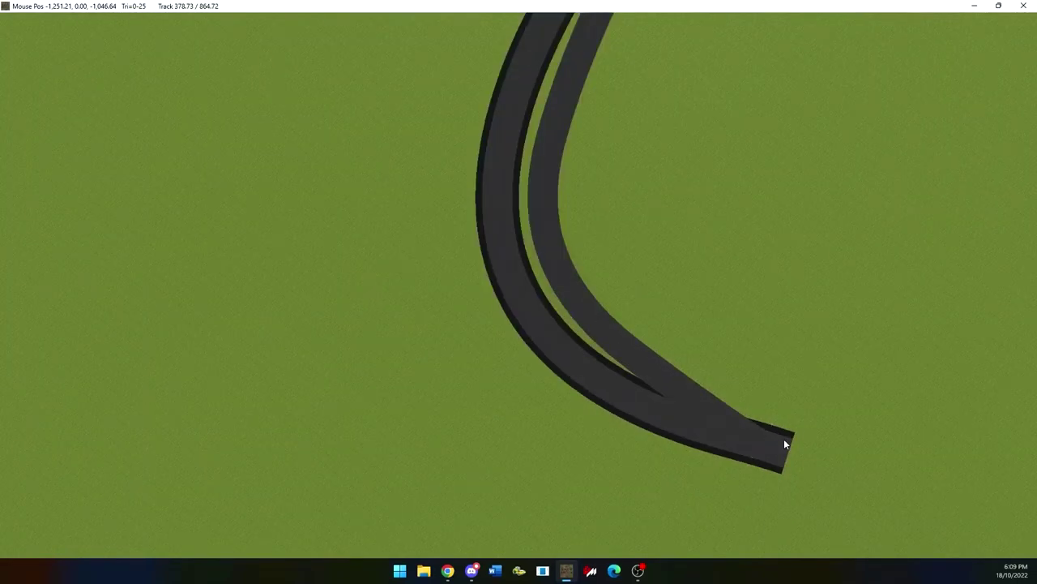
{"action": "mouse_move", "coordinate": [482, 304]}
{"action": "middle_mouse_down"}
{"action": "mouse_move", "coordinate": [474, 417]}
{"action": "mouse_move", "coordinate": [458, 471]}
{"action": "middle_mouse_up"}
{"action": "mouse_move", "coordinate": [585, 219]}
{"action": "middle_mouse_down"}
{"action": "mouse_move", "coordinate": [532, 400]}
{"action": "mouse_move", "coordinate": [459, 133]}
{"action": "middle_mouse_up"}
{"action": "mouse_move", "coordinate": [174, 5]}
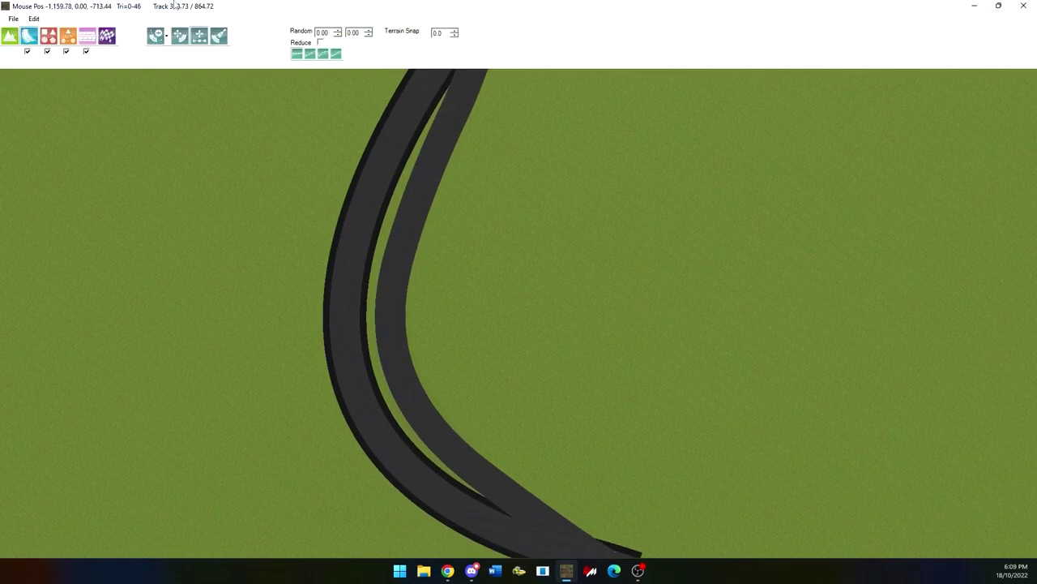
{"action": "left_click", "coordinate": [220, 36]}
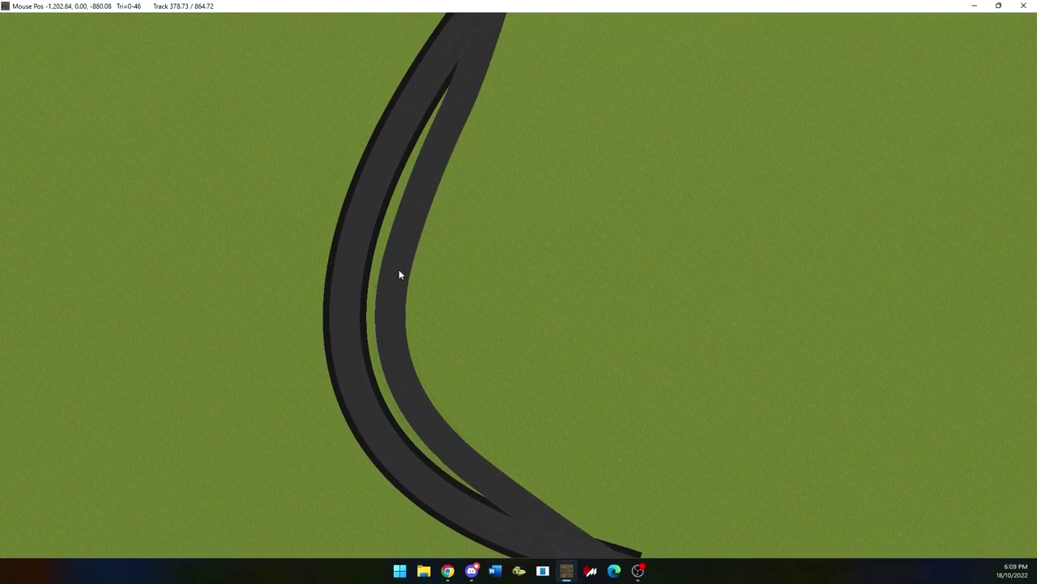
{"action": "left_click", "coordinate": [400, 135]}
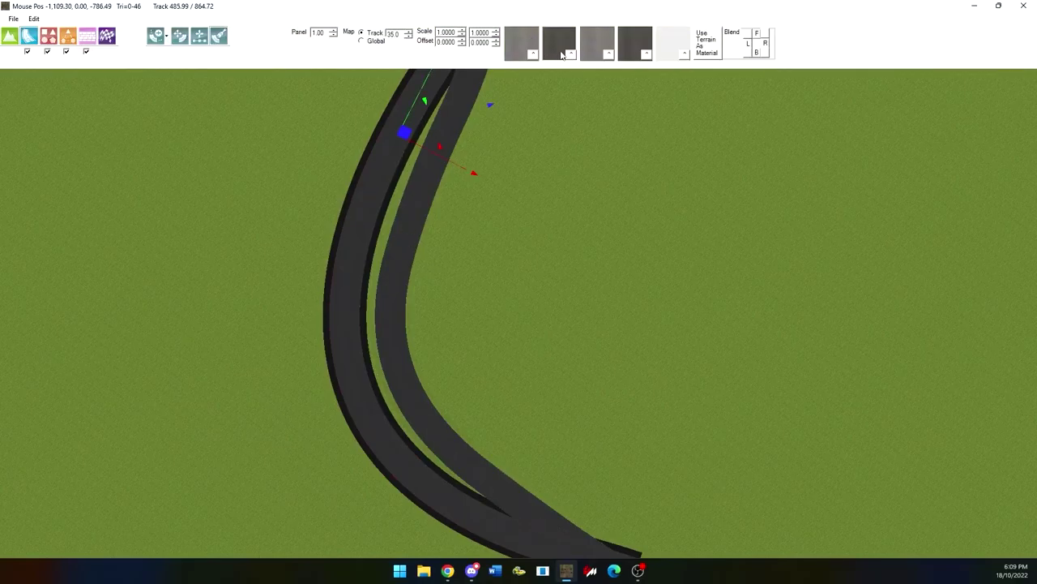
{"action": "left_click", "coordinate": [600, 54]}
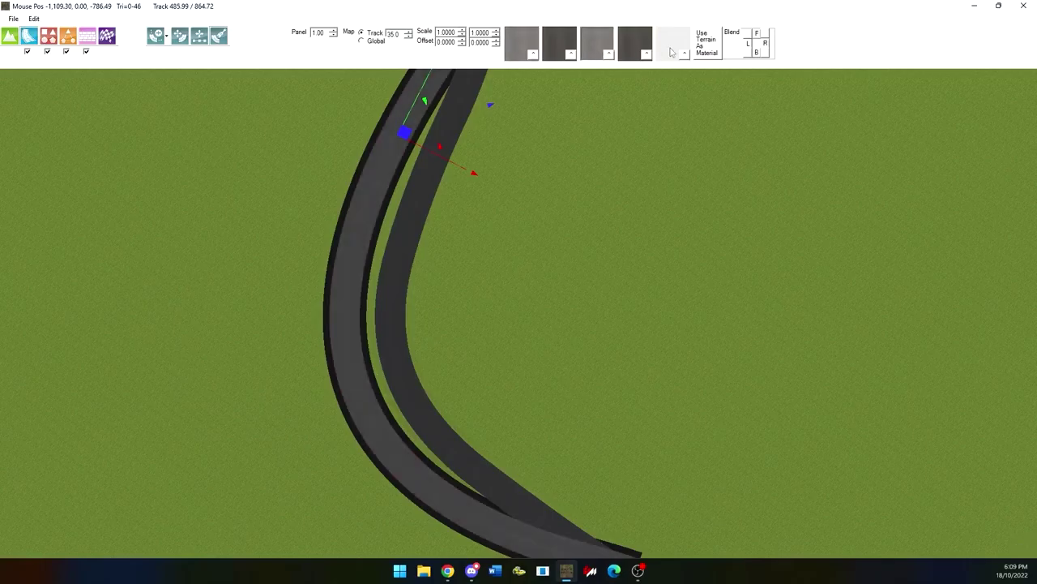
{"action": "left_click", "coordinate": [702, 47]}
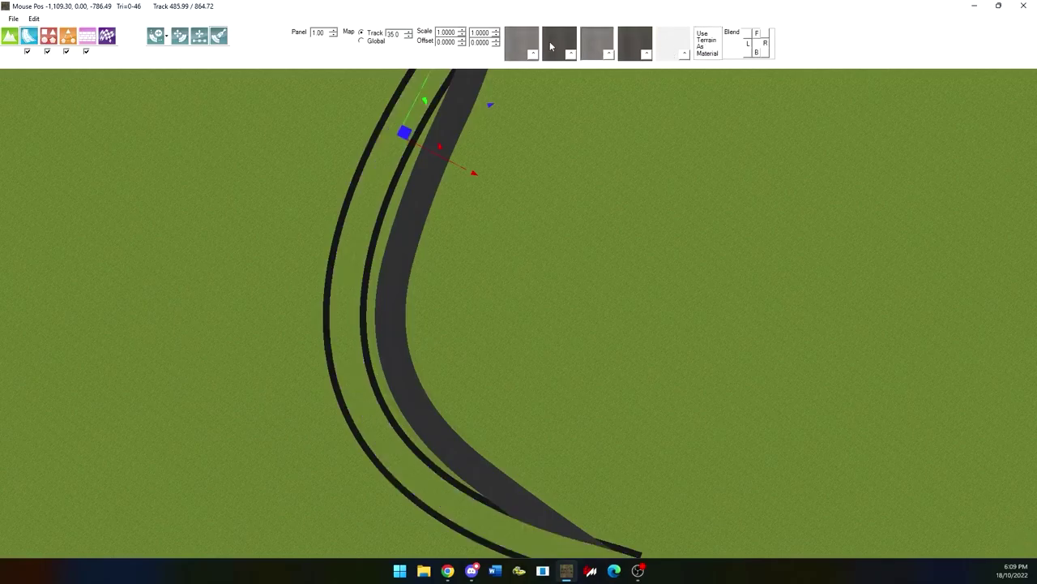
{"action": "left_click", "coordinate": [523, 54]}
{"action": "right_click_drag", "start_coordinate": [818, 260], "coordinate": [190, 368]}
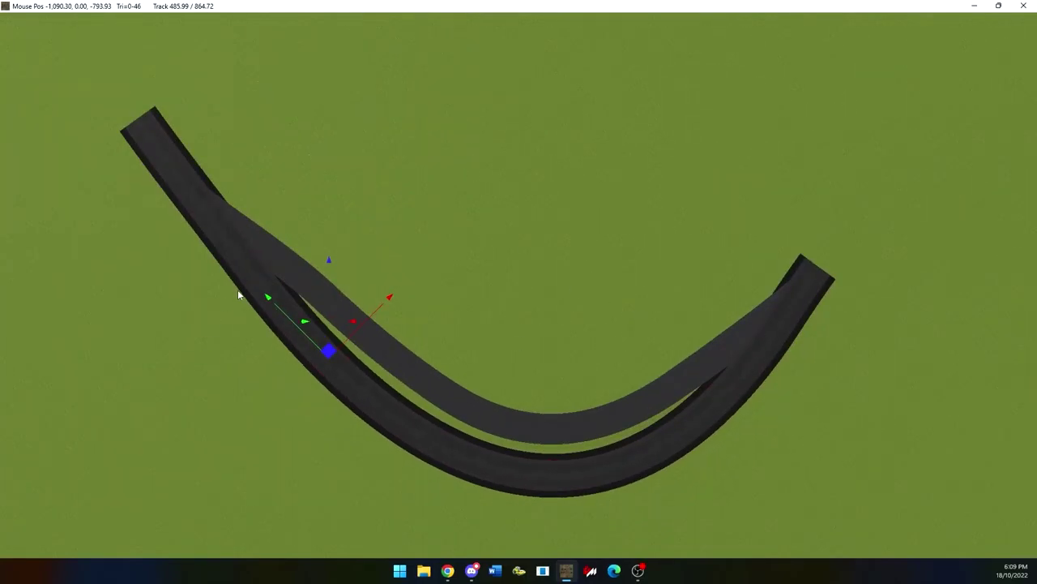
Step: Place three covered grandstands with red seats along the outer side of the main road's bend
{"action": "mouse_move", "coordinate": [127, 21]}
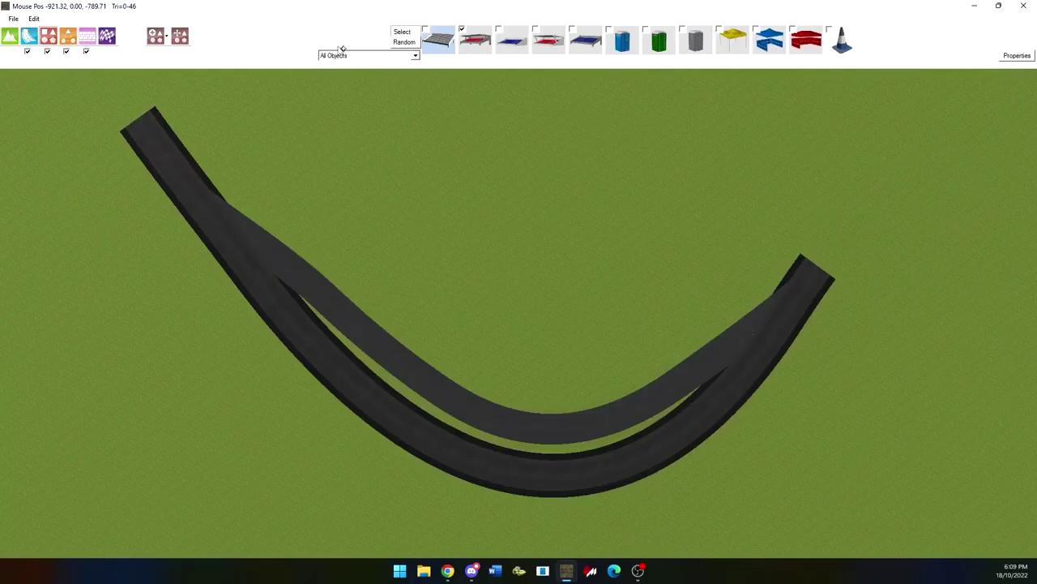
{"action": "left_click", "coordinate": [166, 37]}
{"action": "left_click", "coordinate": [172, 53]}
{"action": "right_click_drag", "start_coordinate": [528, 332], "coordinate": [418, 246]}
{"action": "middle_click_drag", "start_coordinate": [418, 246], "coordinate": [760, 333]}
{"action": "scroll", "coordinate": [611, 206], "scroll_direction": "up", "scroll_amount": 5}
{"action": "left_click_drag", "start_coordinate": [608, 176], "coordinate": [590, 116]}
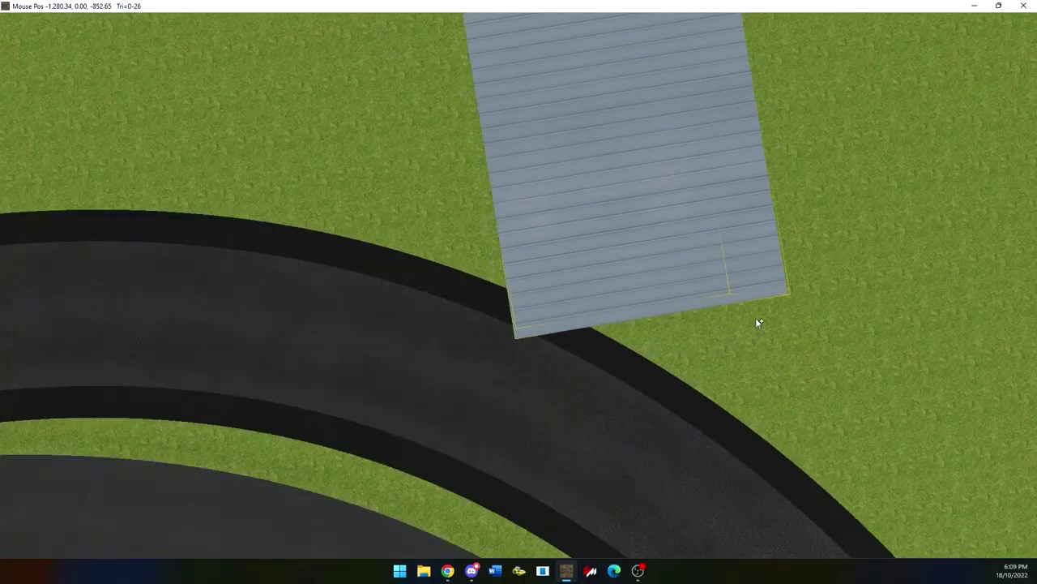
{"action": "right_click_drag", "start_coordinate": [761, 328], "coordinate": [457, 139]}
{"action": "left_click_drag", "start_coordinate": [666, 193], "coordinate": [690, 204]}
{"action": "scroll", "coordinate": [381, 175], "scroll_direction": "down", "scroll_amount": 5}
{"action": "right_click_drag", "start_coordinate": [267, 71], "coordinate": [550, 248]}
{"action": "left_click", "coordinate": [426, 176]}
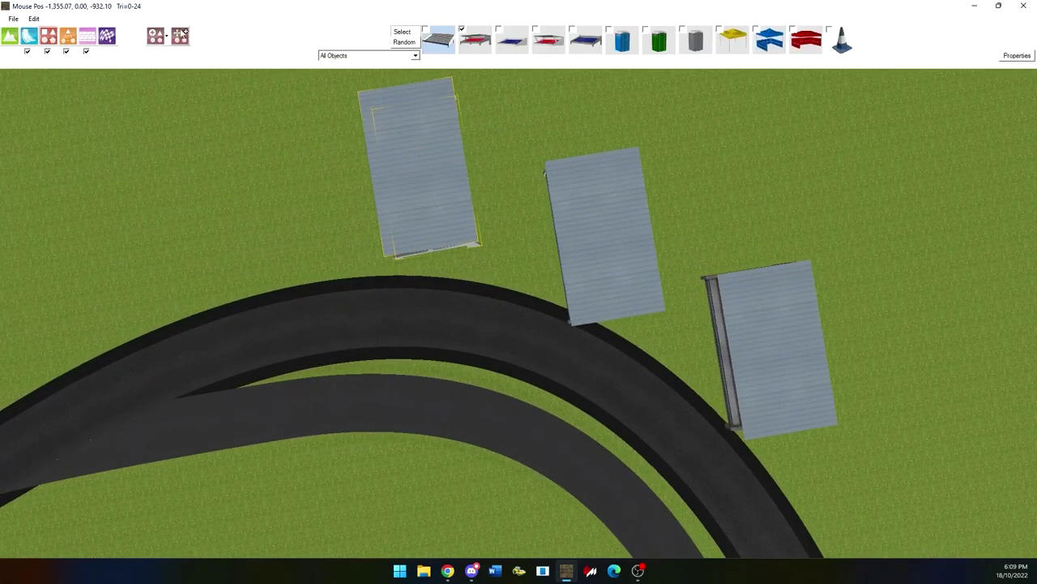
Step: Move the selected grandstand beside the outer edge of the bend and rotate it so its seats face the road
{"action": "left_click", "coordinate": [181, 35]}
{"action": "scroll", "coordinate": [455, 338], "scroll_direction": "up", "scroll_amount": 5}
{"action": "right_click_drag", "start_coordinate": [477, 327], "coordinate": [558, 277]}
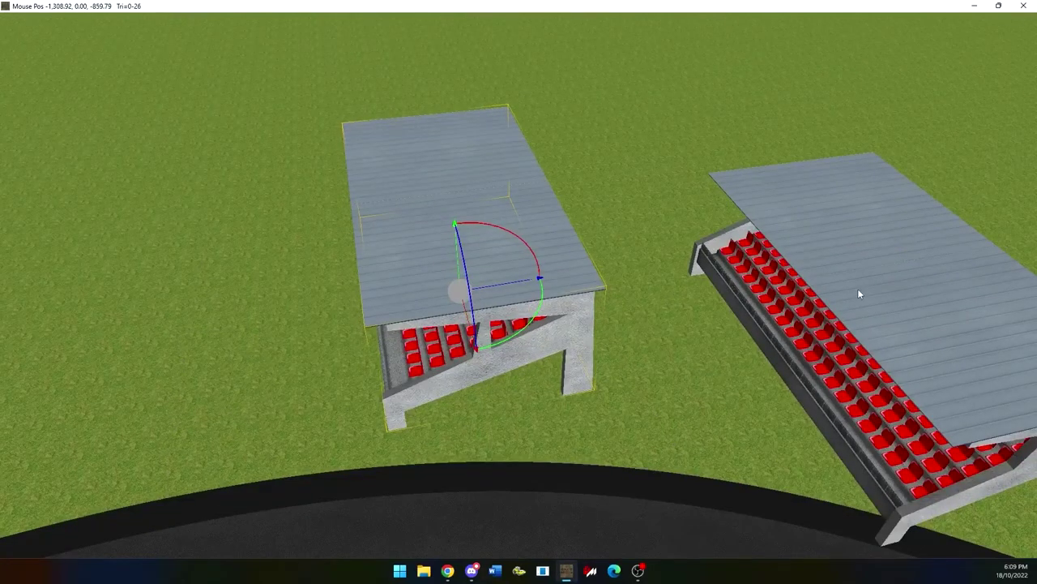
{"action": "right_click_drag", "start_coordinate": [480, 294], "coordinate": [322, 238]}
{"action": "left_click", "coordinate": [429, 219]}
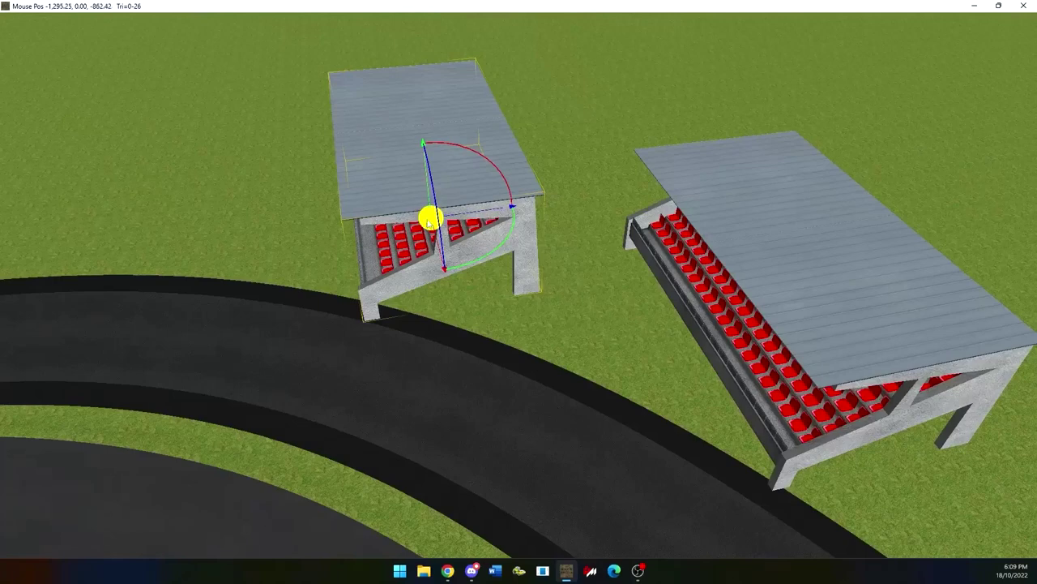
{"action": "left_click_drag", "start_coordinate": [424, 217], "coordinate": [436, 224]}
{"action": "left_click_drag", "start_coordinate": [503, 251], "coordinate": [513, 188]}
{"action": "left_click_drag", "start_coordinate": [423, 144], "coordinate": [406, 28]}
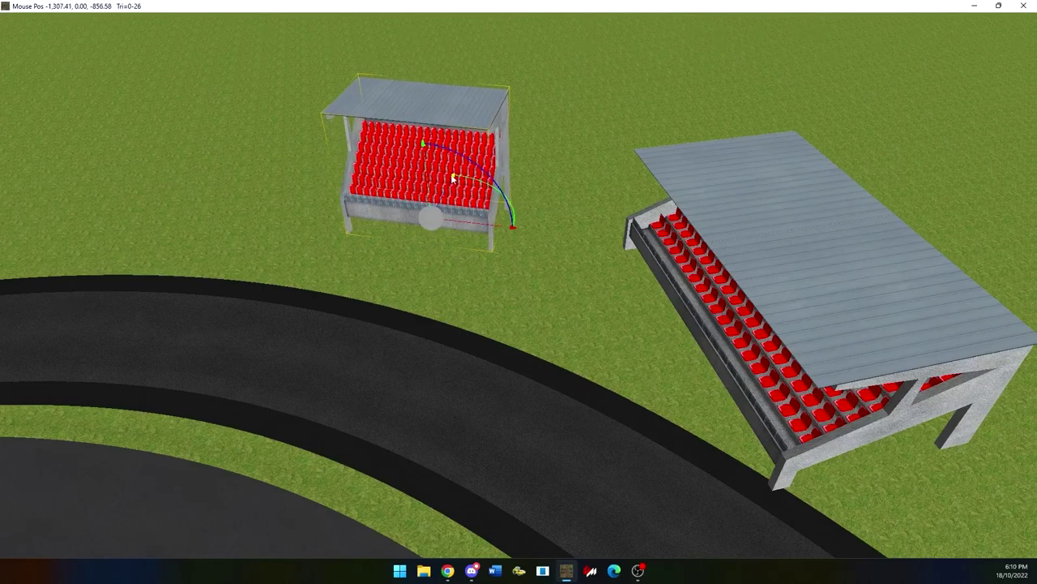
{"action": "left_click_drag", "start_coordinate": [454, 177], "coordinate": [552, 32]}
{"action": "left_click_drag", "start_coordinate": [514, 228], "coordinate": [900, 402]}
{"action": "middle_click_drag", "start_coordinate": [513, 228], "coordinate": [521, 199]}
Step: Delete the rotated grandstand, and reposition and turn the neighbouring grandstand so its seats face the bend
{"action": "key", "text": "Delete"}
{"action": "left_click", "coordinate": [844, 267]}
{"action": "middle_click_drag", "start_coordinate": [844, 267], "coordinate": [710, 417]}
{"action": "left_click_drag", "start_coordinate": [706, 444], "coordinate": [713, 411]}
{"action": "left_click_drag", "start_coordinate": [629, 418], "coordinate": [776, 472]}
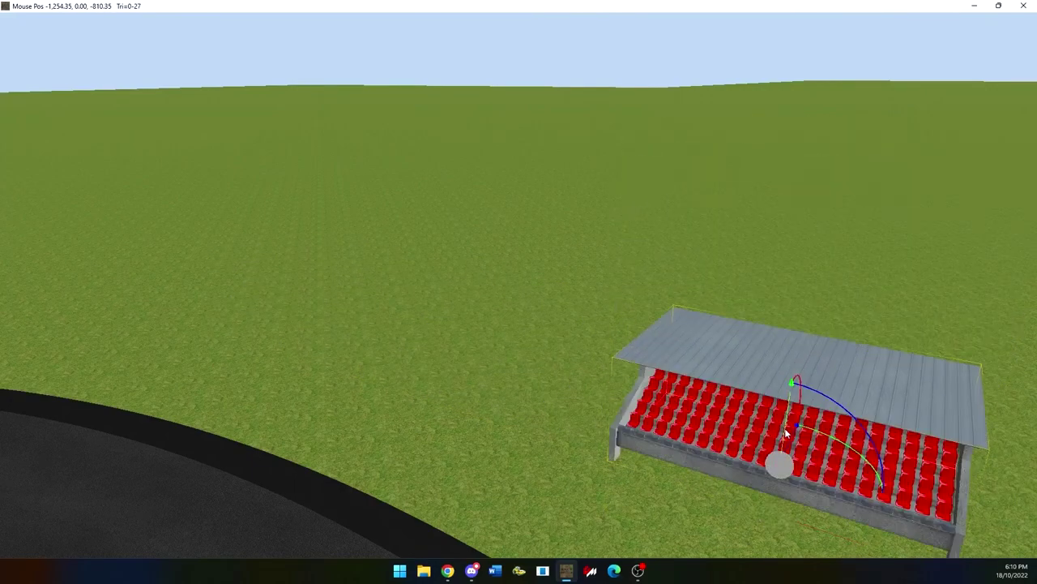
{"action": "left_click_drag", "start_coordinate": [788, 436], "coordinate": [829, 369]}
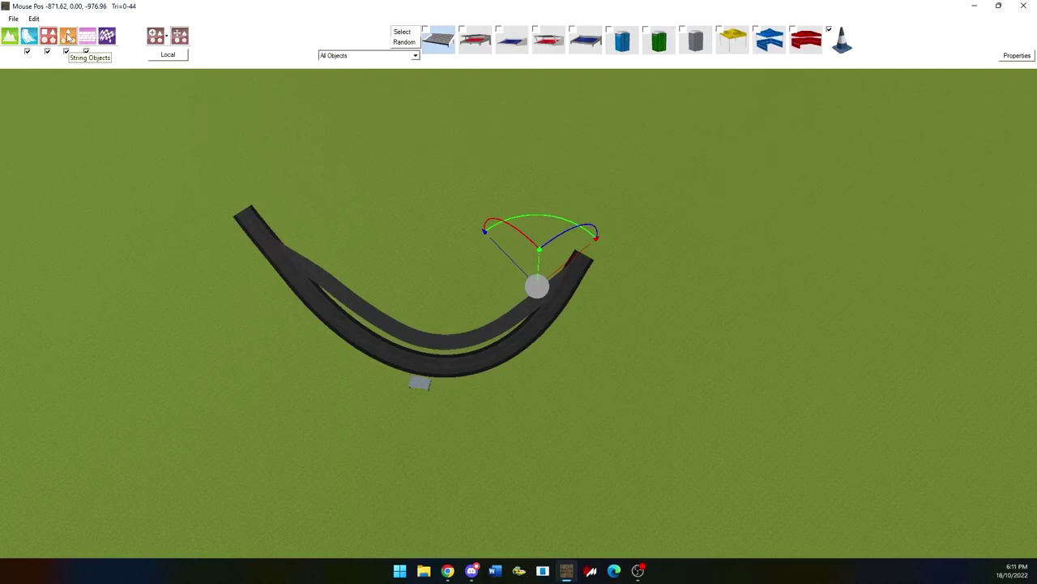
Step: Set up the open-door pit garage string object for drawing as a Curve
{"action": "left_click", "coordinate": [69, 37]}
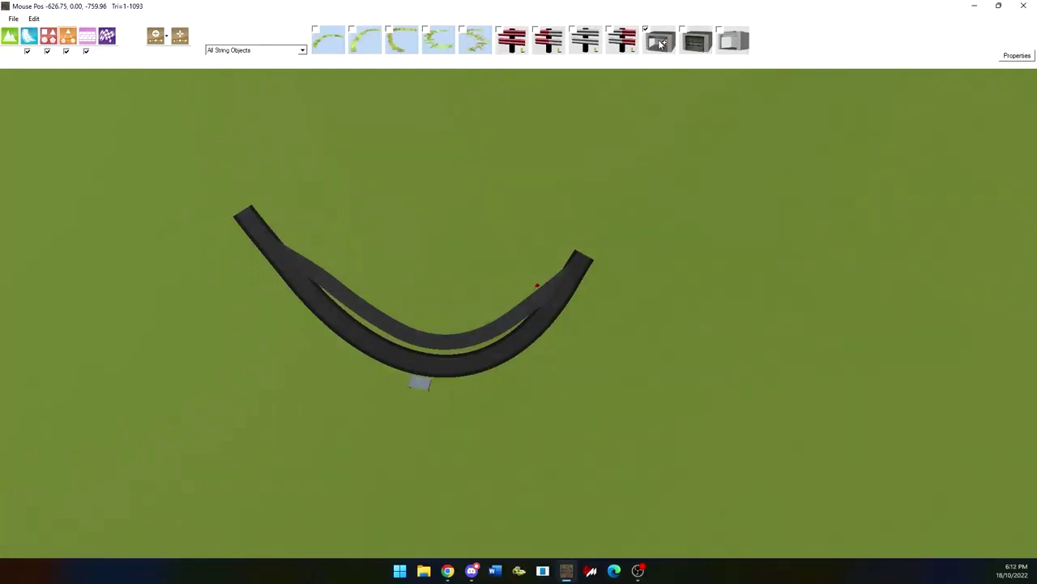
{"action": "left_click", "coordinate": [158, 37]}
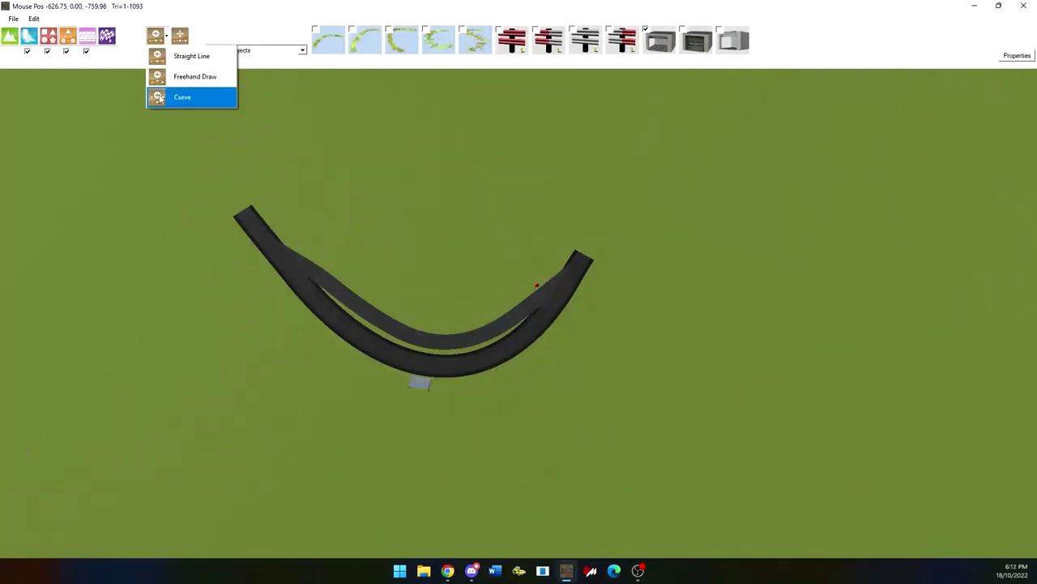
{"action": "left_click", "coordinate": [187, 95]}
{"action": "scroll", "coordinate": [487, 308], "scroll_direction": "up", "scroll_amount": 5}
{"action": "scroll", "coordinate": [508, 316], "scroll_direction": "up", "scroll_amount": 8}
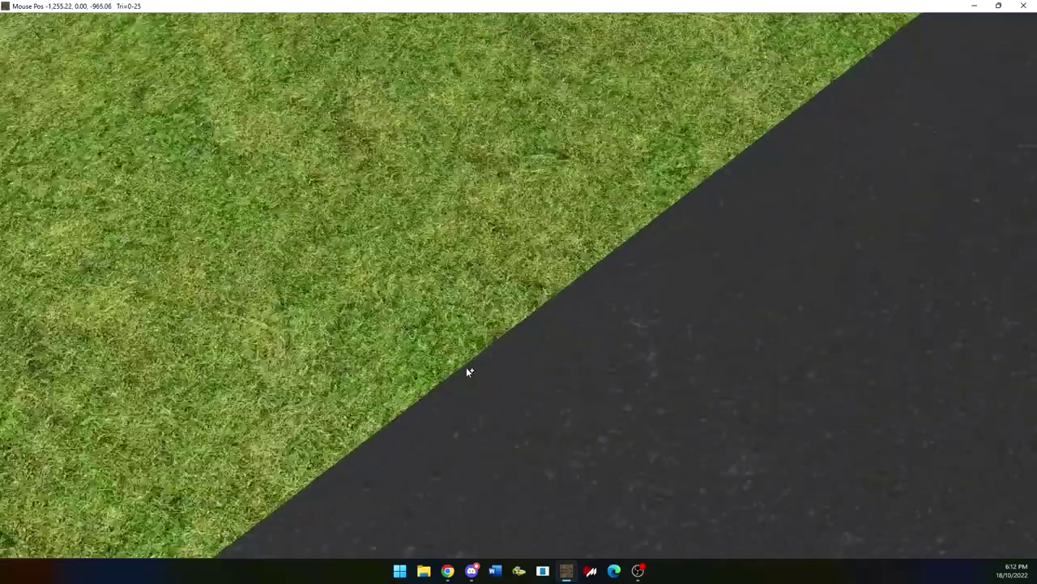
{"action": "mouse_move", "coordinate": [466, 367]}
{"action": "left_mouse_down"}
{"action": "mouse_move", "coordinate": [311, 441]}
{"action": "mouse_move", "coordinate": [330, 408]}
{"action": "left_mouse_up"}
{"action": "scroll", "coordinate": [899, 451], "scroll_direction": "down", "scroll_amount": 10}
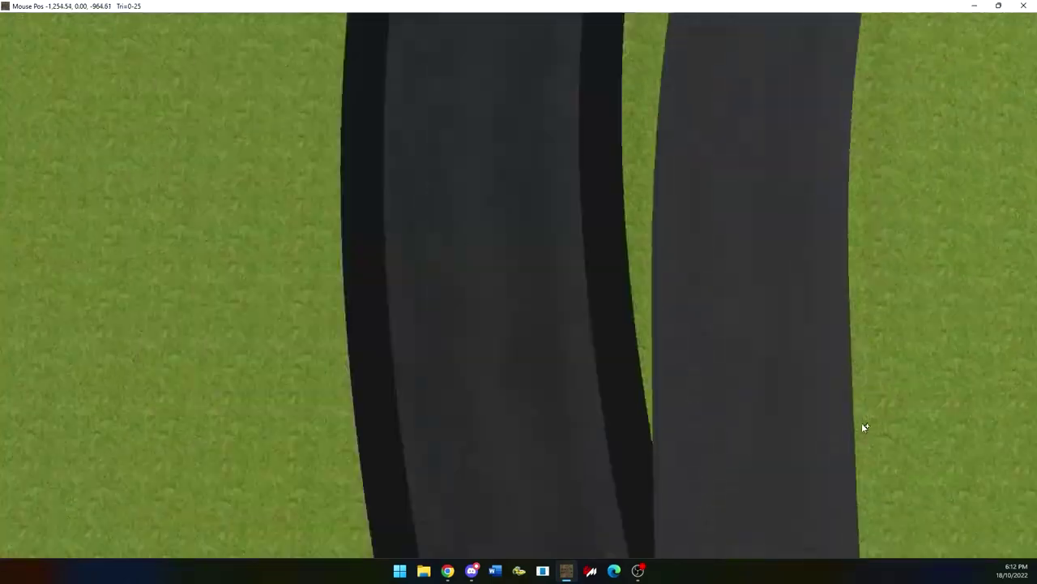
{"action": "scroll", "coordinate": [648, 102], "scroll_direction": "up", "scroll_amount": 10}
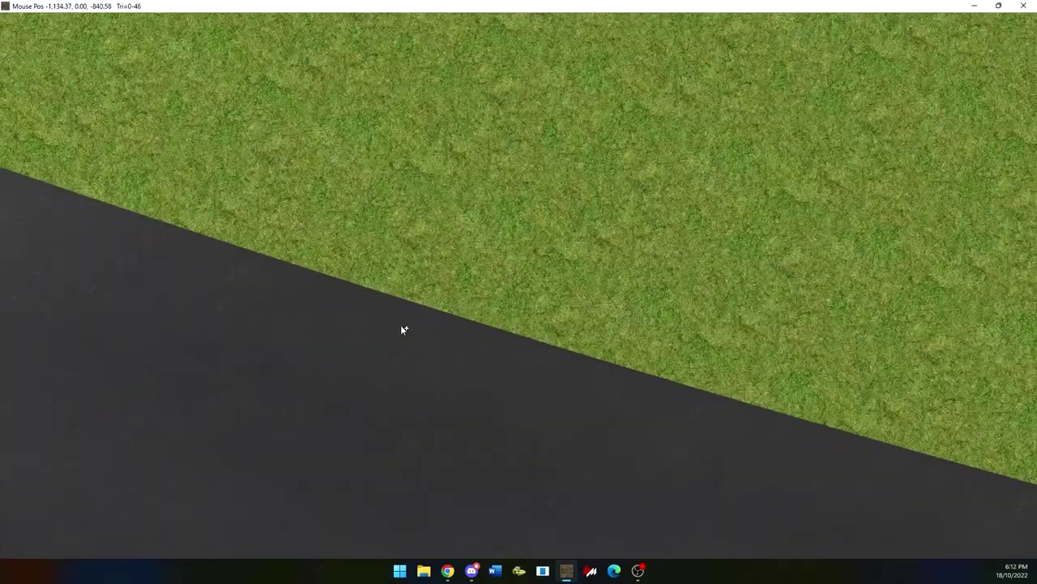
{"action": "scroll", "coordinate": [364, 276], "scroll_direction": "up", "scroll_amount": 1}
{"action": "left_click", "coordinate": [364, 280]}
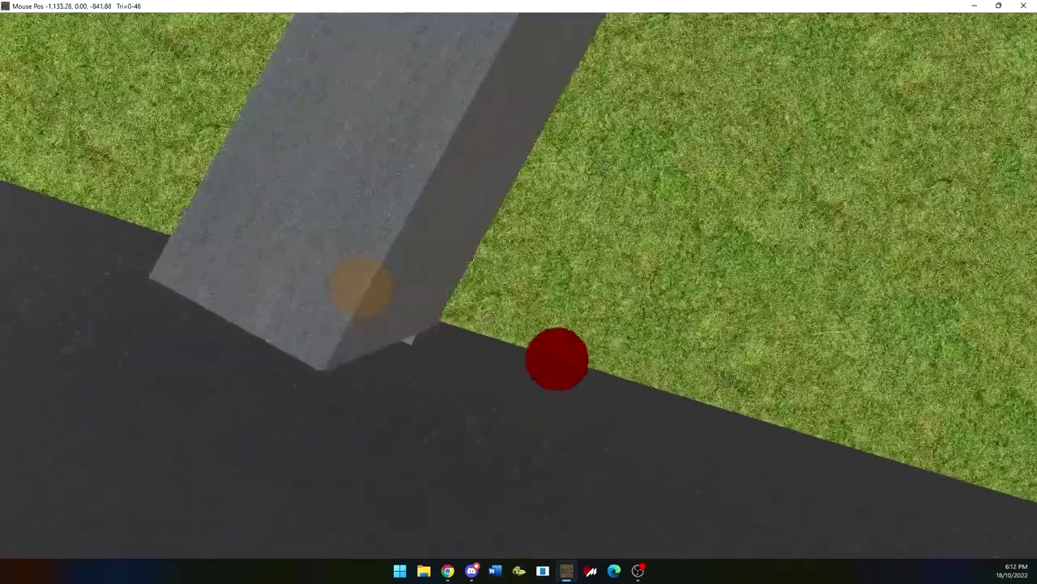
{"action": "right_click_drag", "start_coordinate": [412, 339], "coordinate": [336, 52]}
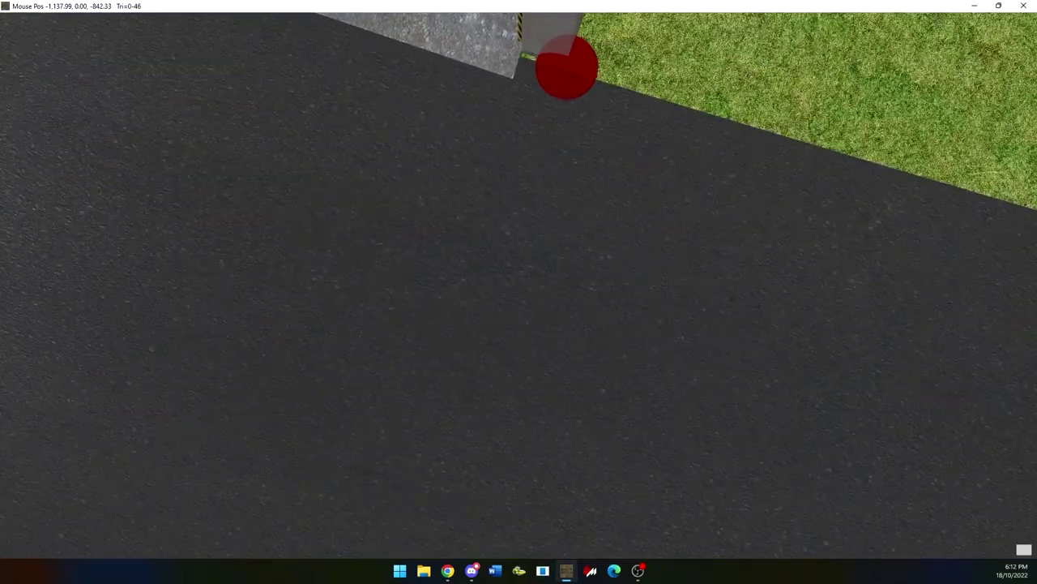
{"action": "right_click_drag", "start_coordinate": [373, 127], "coordinate": [406, 240]}
{"action": "key", "text": "ctrl+z"}
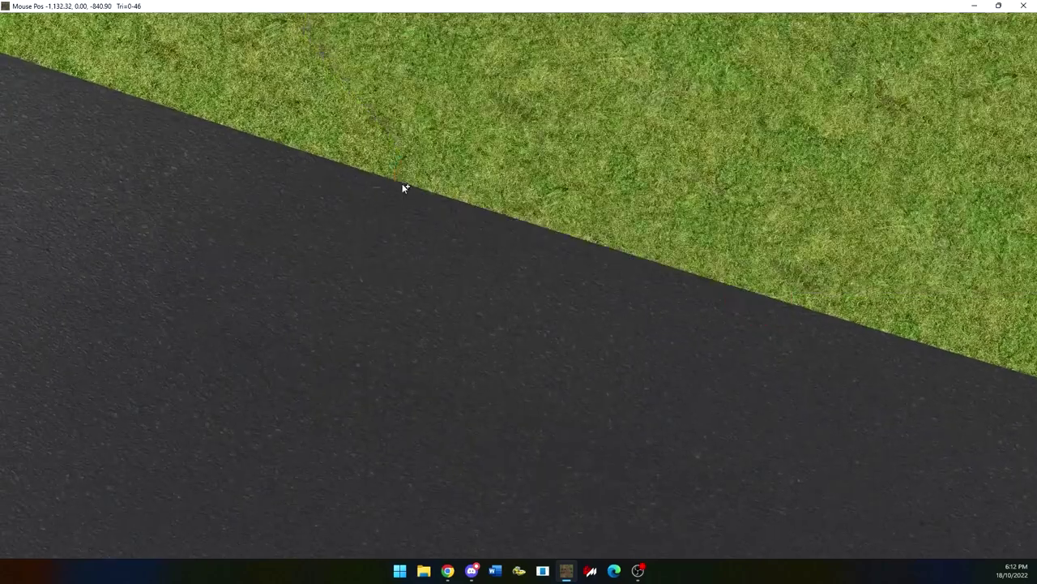
Step: Draw a curved string of pit garages along the second road's inner grass edge, adding nodes that follow the bend
{"action": "mouse_move", "coordinate": [402, 183]}
{"action": "left_mouse_down"}
{"action": "mouse_move", "coordinate": [679, 280]}
{"action": "mouse_move", "coordinate": [873, 317]}
{"action": "mouse_move", "coordinate": [917, 341]}
{"action": "left_mouse_up"}
{"action": "scroll", "coordinate": [916, 341], "scroll_direction": "down", "scroll_amount": 3}
{"action": "mouse_move", "coordinate": [917, 341]}
{"action": "right_mouse_down"}
{"action": "mouse_move", "coordinate": [784, 308]}
{"action": "mouse_move", "coordinate": [344, 256]}
{"action": "right_mouse_up"}
{"action": "scroll", "coordinate": [477, 292], "scroll_direction": "up", "scroll_amount": 4}
{"action": "right_click_drag", "start_coordinate": [477, 292], "coordinate": [476, 199]}
{"action": "mouse_move", "coordinate": [476, 198]}
{"action": "middle_mouse_down"}
{"action": "mouse_move", "coordinate": [492, 198]}
{"action": "mouse_move", "coordinate": [462, 336]}
{"action": "mouse_move", "coordinate": [492, 120]}
{"action": "middle_mouse_up"}
{"action": "left_click_drag", "start_coordinate": [508, 280], "coordinate": [495, 292]}
{"action": "right_click_drag", "start_coordinate": [541, 313], "coordinate": [459, 314]}
{"action": "left_click_drag", "start_coordinate": [460, 315], "coordinate": [525, 317]}
{"action": "right_click_drag", "start_coordinate": [543, 324], "coordinate": [416, 282]}
{"action": "left_click_drag", "start_coordinate": [415, 282], "coordinate": [489, 296]}
{"action": "right_click_drag", "start_coordinate": [512, 300], "coordinate": [269, 303]}
{"action": "mouse_move", "coordinate": [269, 303]}
{"action": "left_mouse_down"}
{"action": "mouse_move", "coordinate": [570, 315]}
{"action": "mouse_move", "coordinate": [572, 325]}
{"action": "left_mouse_up"}
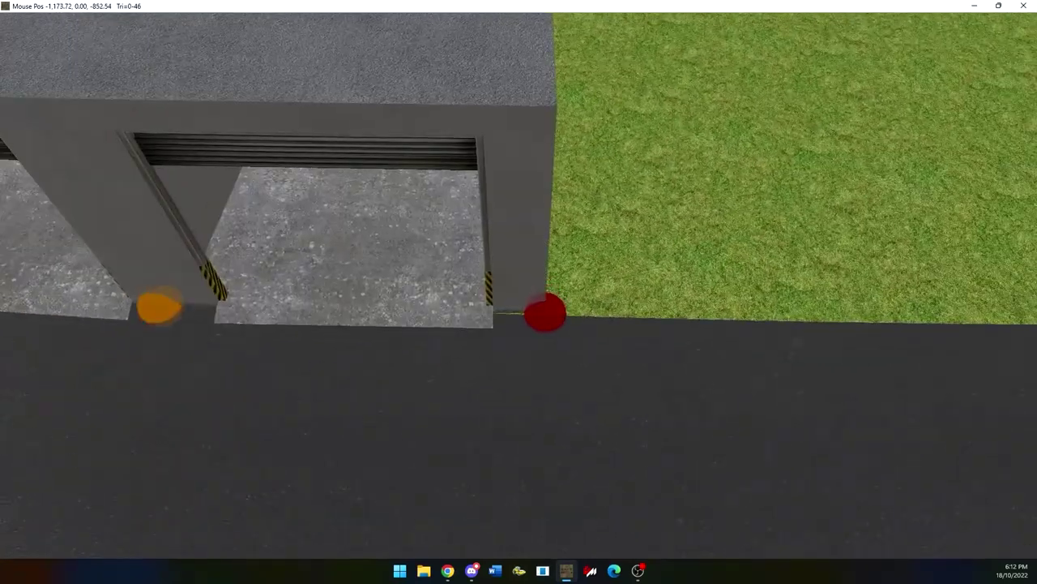
{"action": "right_click_drag", "start_coordinate": [572, 326], "coordinate": [332, 310]}
{"action": "left_click_drag", "start_coordinate": [597, 300], "coordinate": [521, 311]}
{"action": "right_click_drag", "start_coordinate": [586, 316], "coordinate": [108, 294]}
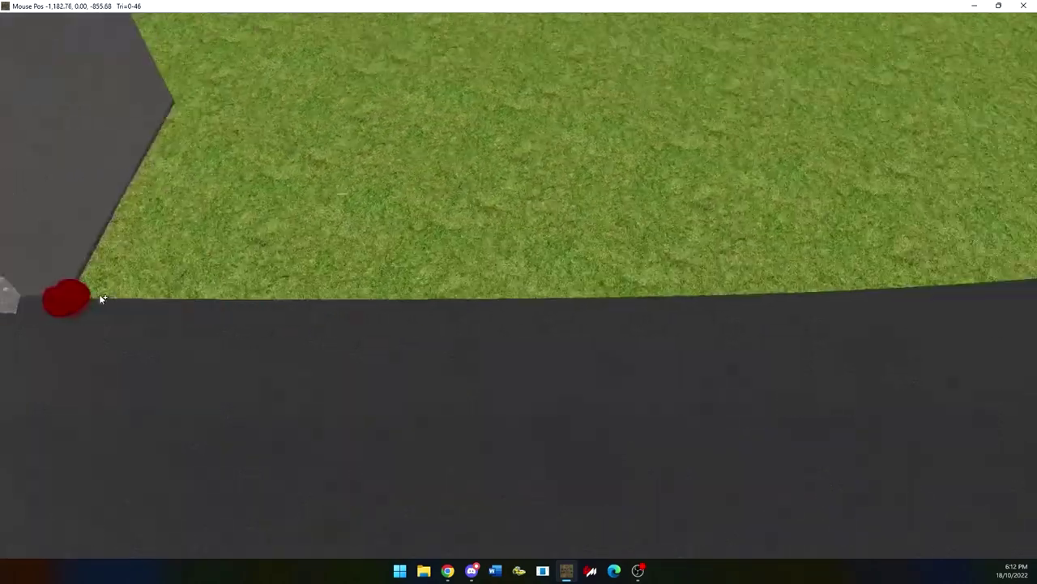
{"action": "left_click_drag", "start_coordinate": [459, 285], "coordinate": [460, 289]}
{"action": "right_click_drag", "start_coordinate": [559, 303], "coordinate": [306, 304]}
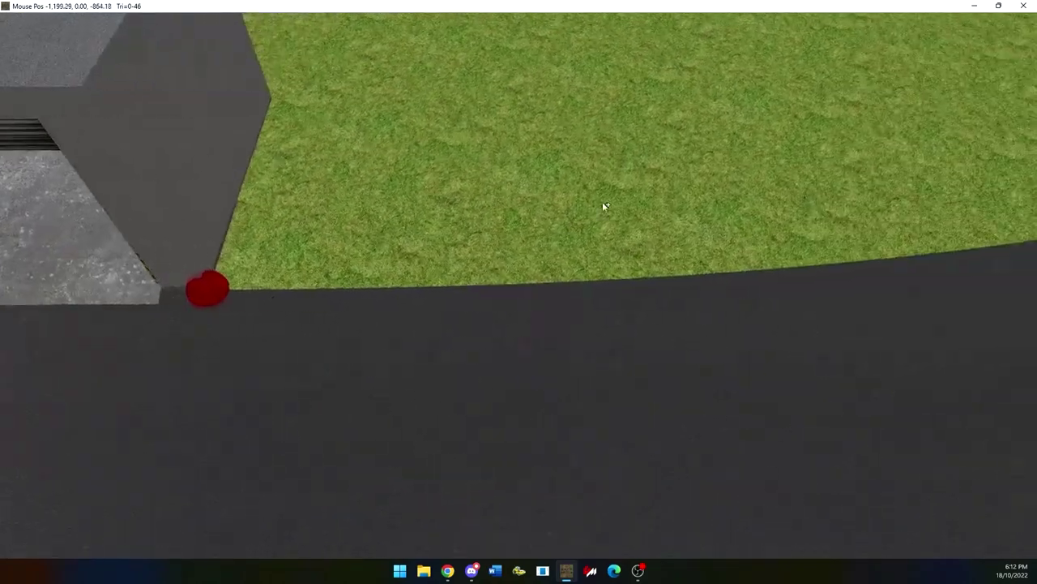
{"action": "left_click_drag", "start_coordinate": [604, 128], "coordinate": [579, 267]}
{"action": "left_click_drag", "start_coordinate": [425, 276], "coordinate": [418, 277]}
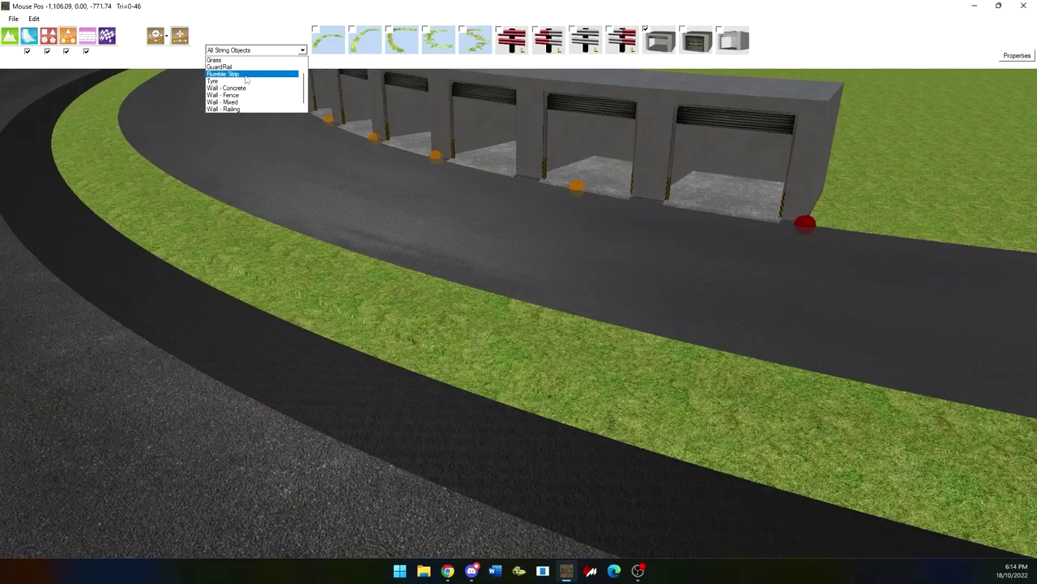
Step: Set up the second Rumble Strip string object for drawing as a curve at the bend's inner road edge
{"action": "left_click", "coordinate": [245, 74]}
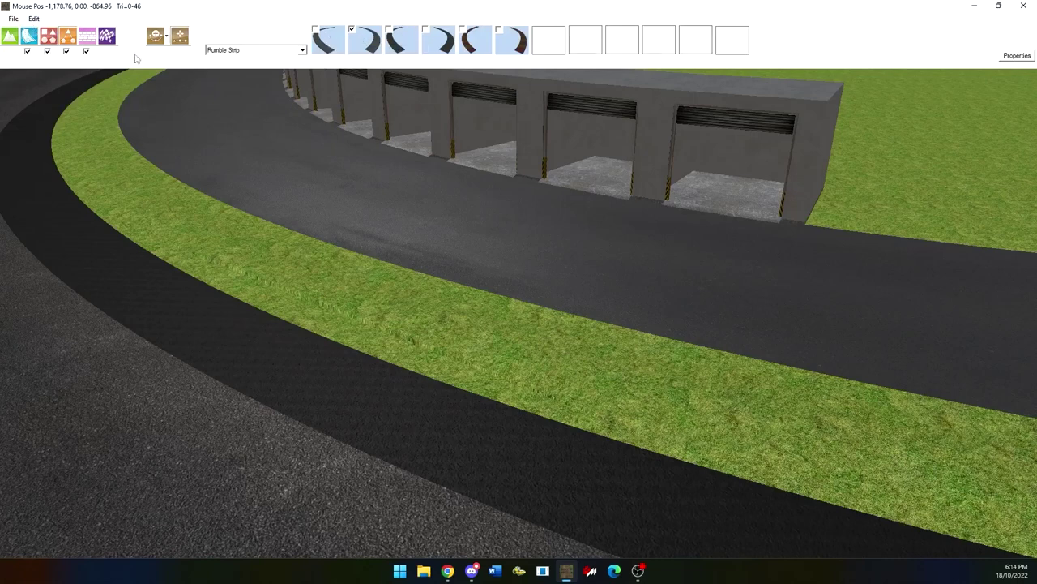
{"action": "left_click", "coordinate": [156, 36]}
{"action": "left_click", "coordinate": [166, 103]}
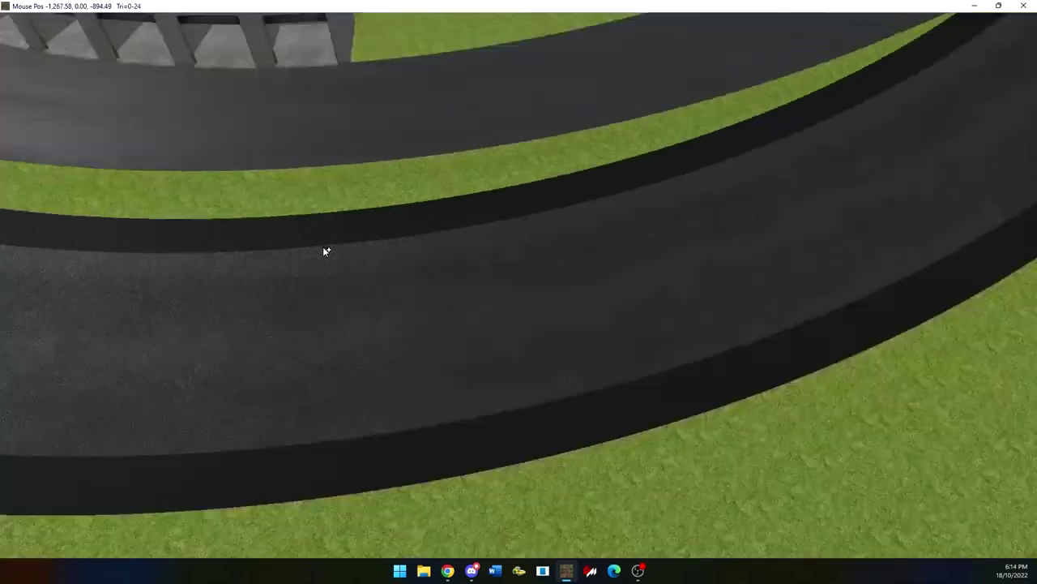
{"action": "scroll", "coordinate": [323, 247], "scroll_direction": "down", "scroll_amount": 4}
{"action": "right_click_drag", "start_coordinate": [510, 187], "coordinate": [439, 373]}
{"action": "scroll", "coordinate": [563, 315], "scroll_direction": "up", "scroll_amount": 4}
{"action": "middle_click_drag", "start_coordinate": [562, 314], "coordinate": [389, 468]}
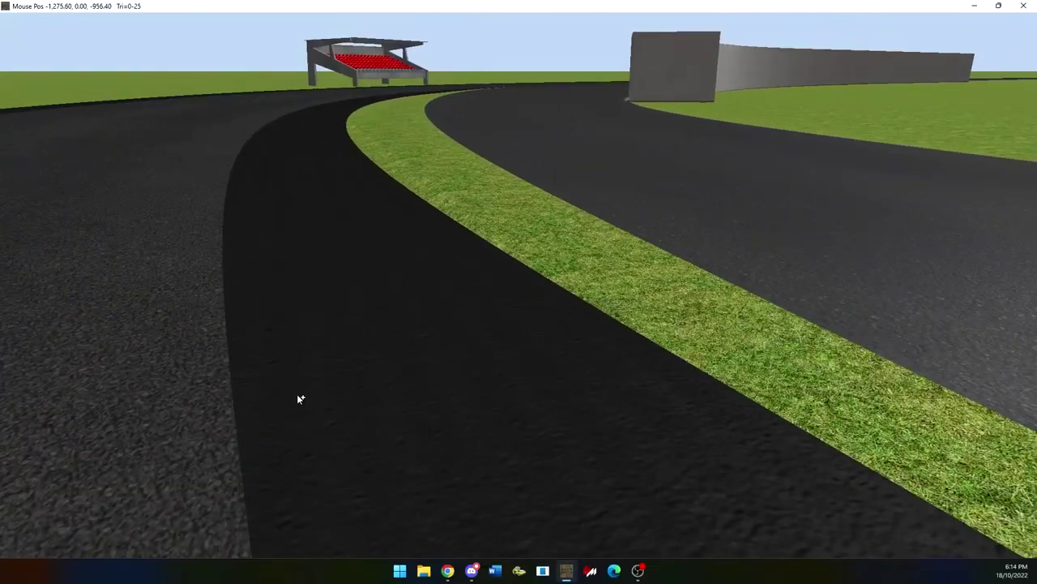
{"action": "mouse_move", "coordinate": [87, 24]}
{"action": "left_click", "coordinate": [30, 37]}
{"action": "left_click", "coordinate": [177, 41]}
{"action": "scroll", "coordinate": [219, 150], "scroll_direction": "down", "scroll_amount": 3}
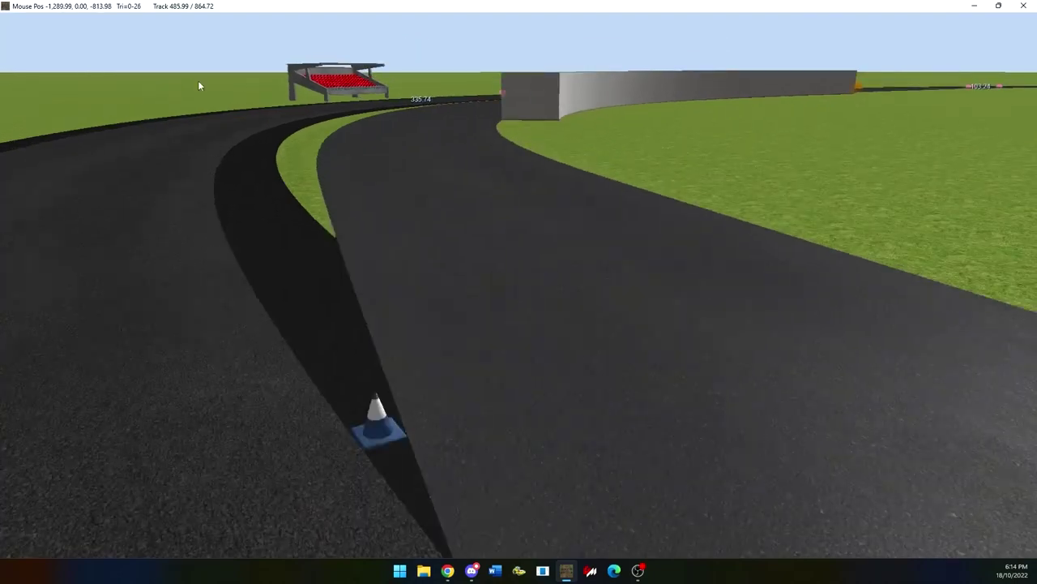
{"action": "left_click", "coordinate": [69, 37]}
{"action": "scroll", "coordinate": [285, 241], "scroll_direction": "up", "scroll_amount": 5}
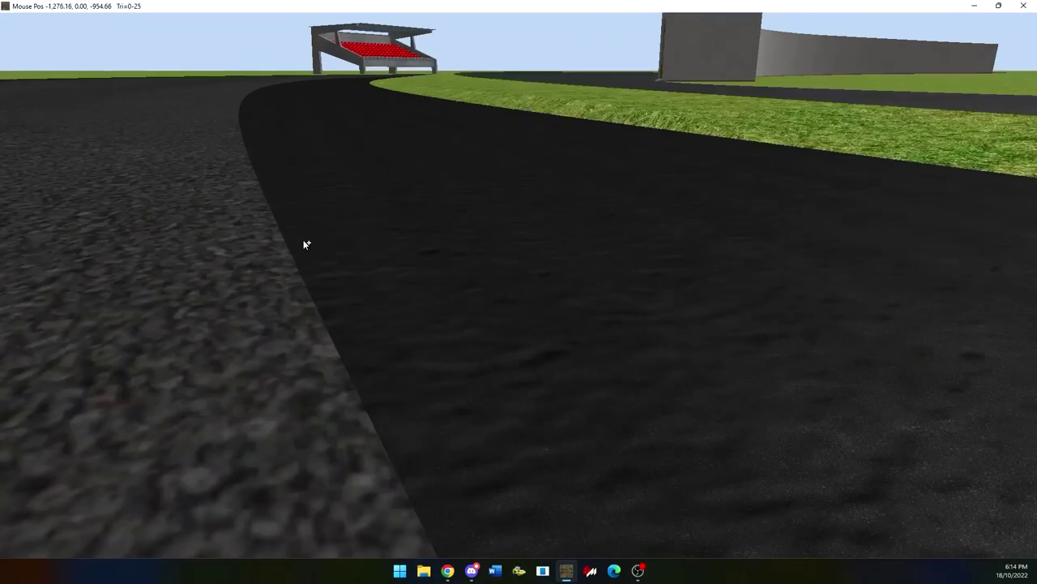
Step: Draw a curved rumble strip along the main road's inner edge around the bend
{"action": "middle_click_drag", "start_coordinate": [304, 239], "coordinate": [394, 264]}
{"action": "scroll", "coordinate": [243, 260], "scroll_direction": "down", "scroll_amount": 3}
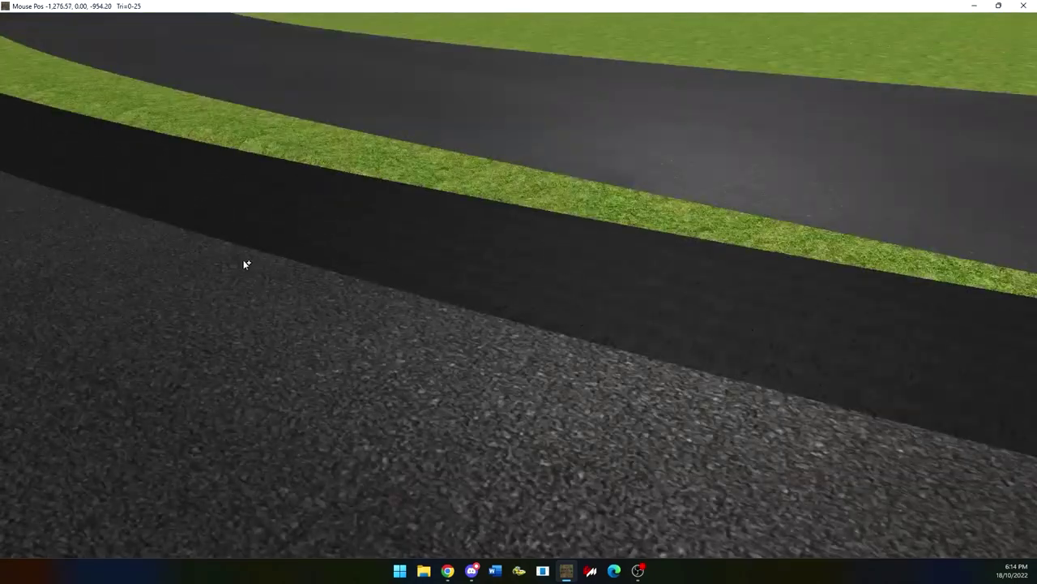
{"action": "right_click_drag", "start_coordinate": [243, 261], "coordinate": [512, 439]}
{"action": "left_click_drag", "start_coordinate": [559, 412], "coordinate": [442, 397]}
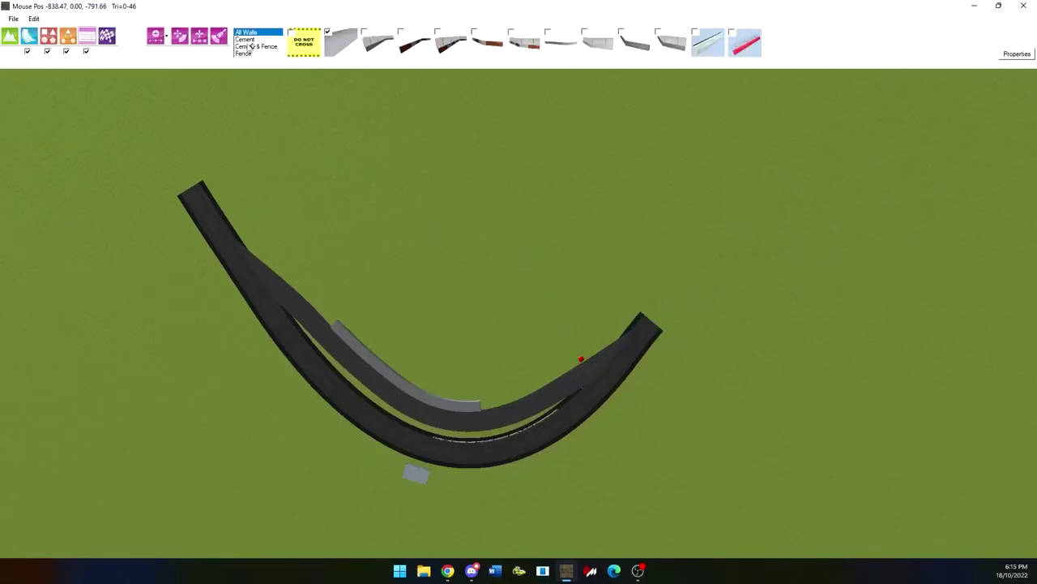
Step: Draw the plain cement wall from All Walls along the grass strip between the two roads, adding nodes around the bend
{"action": "left_click", "coordinate": [256, 46]}
{"action": "left_click", "coordinate": [255, 54]}
{"action": "left_click", "coordinate": [252, 39]}
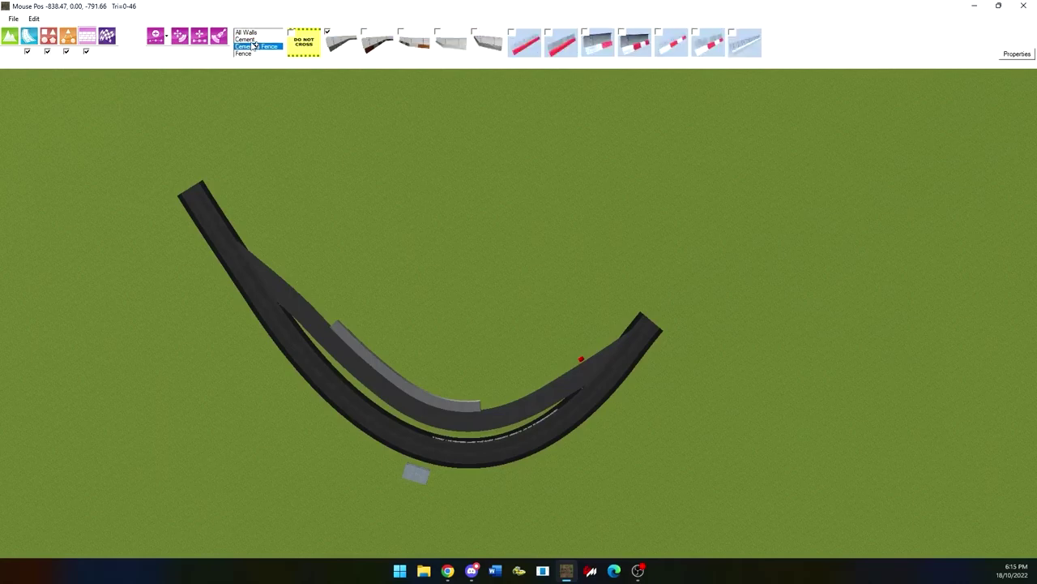
{"action": "left_click", "coordinate": [253, 33]}
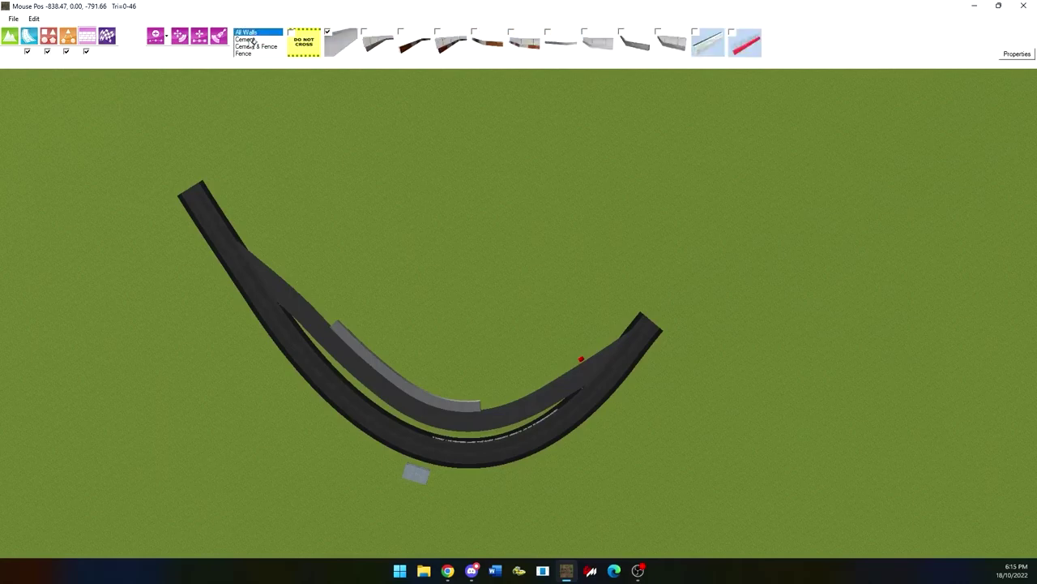
{"action": "left_click_drag", "start_coordinate": [611, 299], "coordinate": [542, 350]}
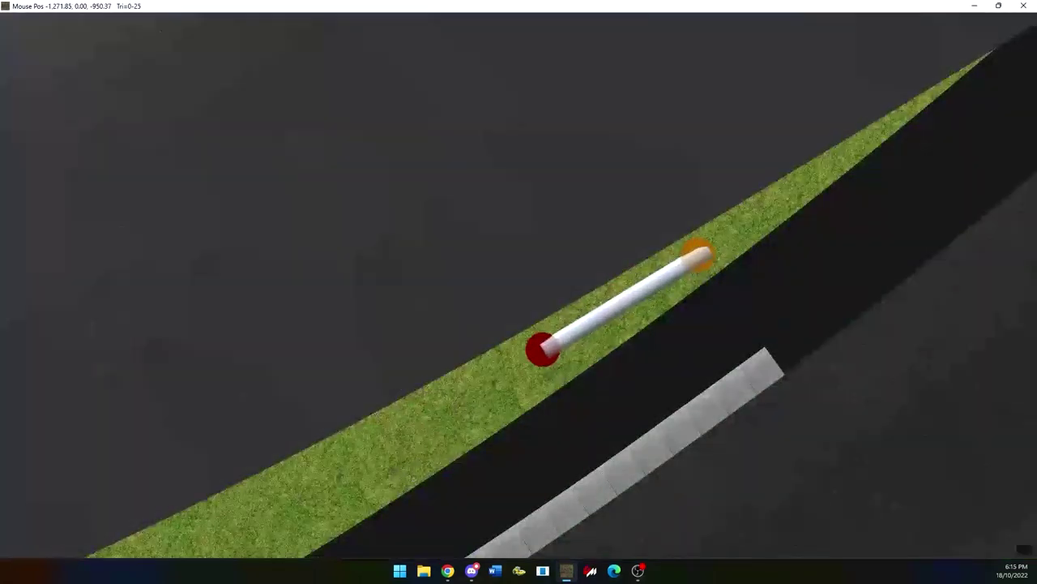
{"action": "right_click_drag", "start_coordinate": [570, 327], "coordinate": [715, 105]}
{"action": "left_click_drag", "start_coordinate": [512, 256], "coordinate": [454, 271]}
{"action": "right_click_drag", "start_coordinate": [487, 277], "coordinate": [892, 134]}
{"action": "left_click_drag", "start_coordinate": [575, 275], "coordinate": [521, 311]}
{"action": "right_click_drag", "start_coordinate": [595, 272], "coordinate": [868, 97]}
{"action": "left_click_drag", "start_coordinate": [465, 218], "coordinate": [374, 313]}
Step: Nudge a node of the dividing wall closer to the main road beside the end of the rumble strip
{"action": "scroll", "coordinate": [542, 234], "scroll_direction": "down", "scroll_amount": 10}
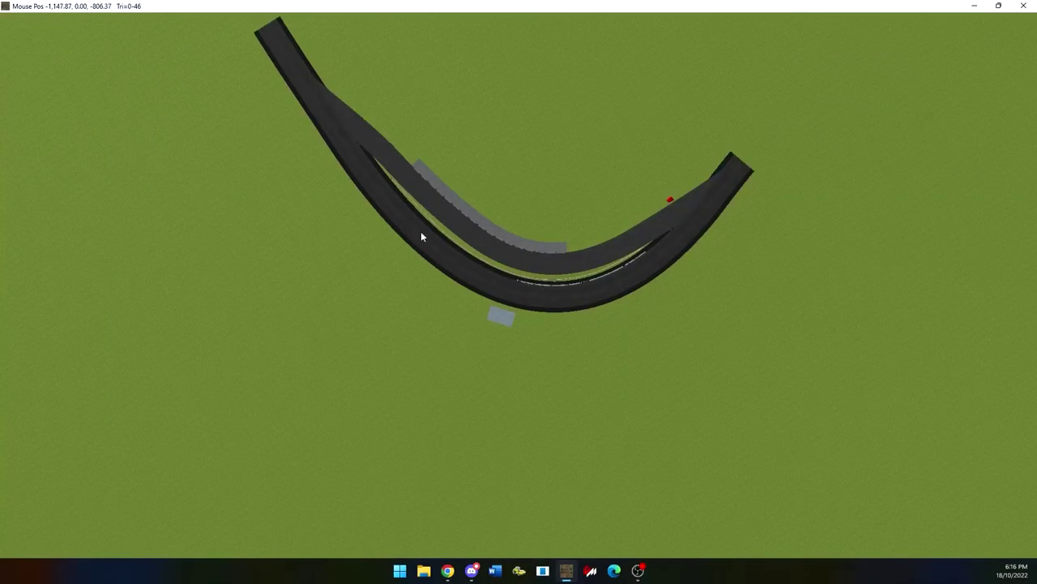
{"action": "scroll", "coordinate": [475, 261], "scroll_direction": "up", "scroll_amount": 10}
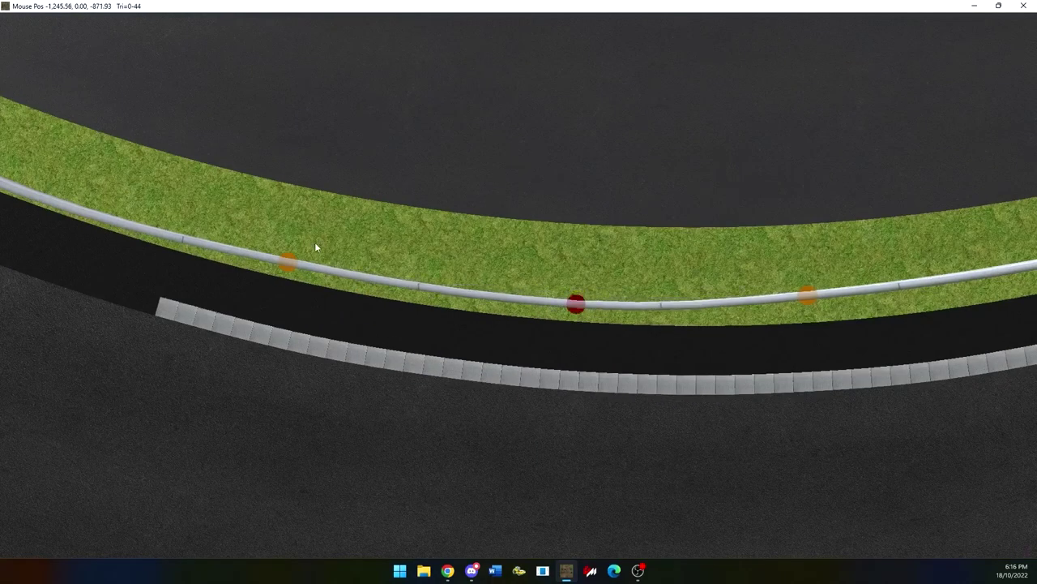
{"action": "left_click_drag", "start_coordinate": [289, 254], "coordinate": [285, 265]}
Step: Add a node to the wall near the end of the merged road and move its neighbouring node back along the wall
{"action": "right_click_drag", "start_coordinate": [643, 406], "coordinate": [373, 387]}
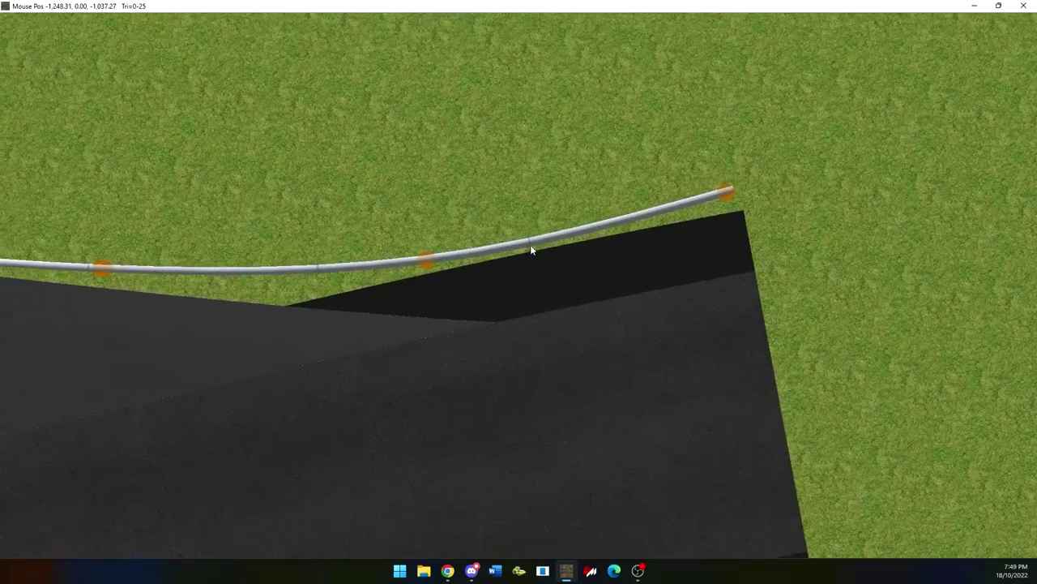
{"action": "left_click", "coordinate": [517, 241]}
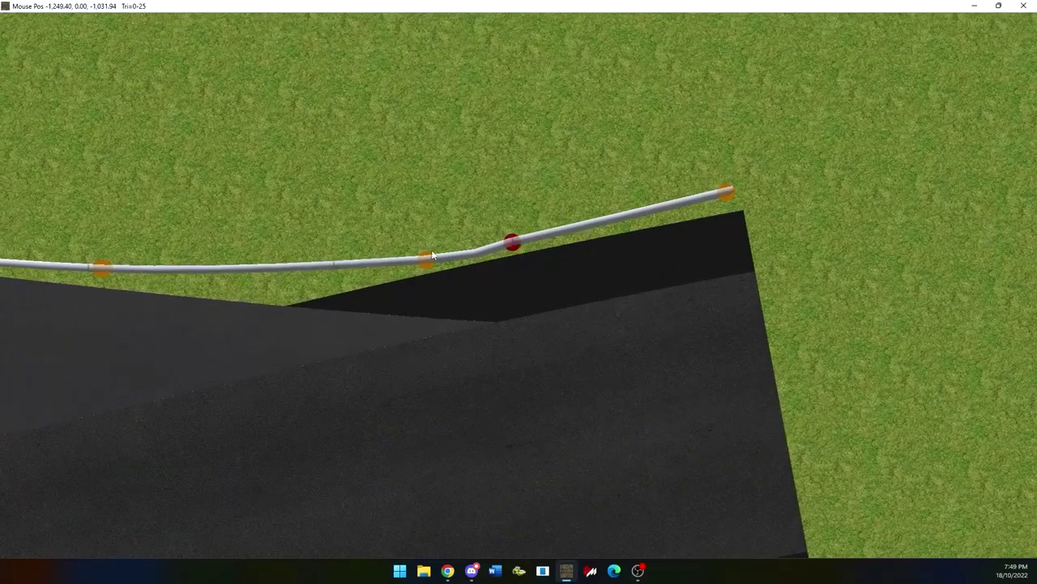
{"action": "left_click_drag", "start_coordinate": [428, 256], "coordinate": [342, 261]}
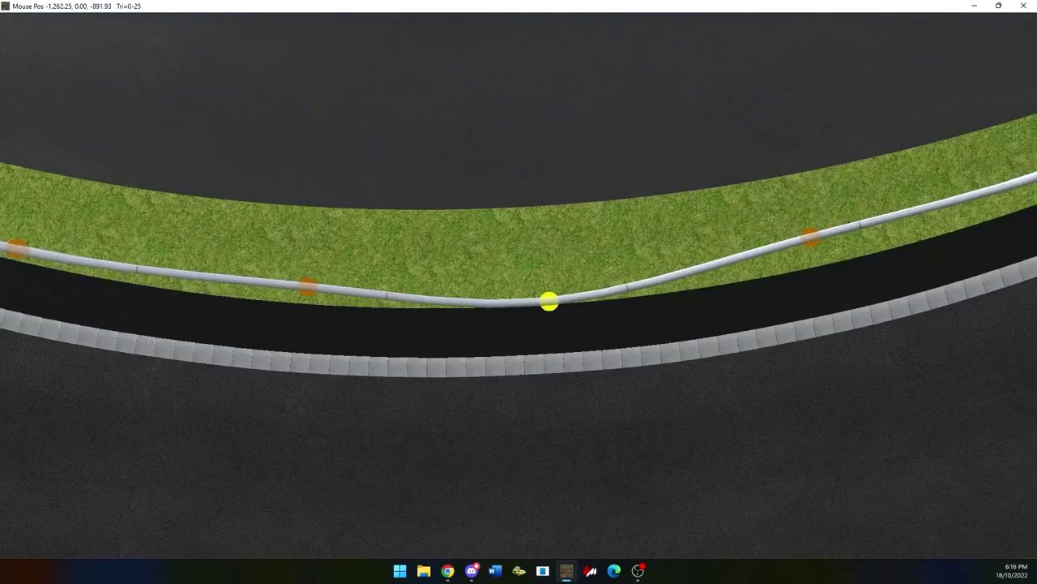
Step: Reposition the dividing wall's nodes so it curves smoothly along the main road's side of the grass strip
{"action": "left_click_drag", "start_coordinate": [548, 301], "coordinate": [603, 317]}
{"action": "left_click_drag", "start_coordinate": [335, 350], "coordinate": [336, 355]}
{"action": "middle_click_drag", "start_coordinate": [665, 343], "coordinate": [410, 404]}
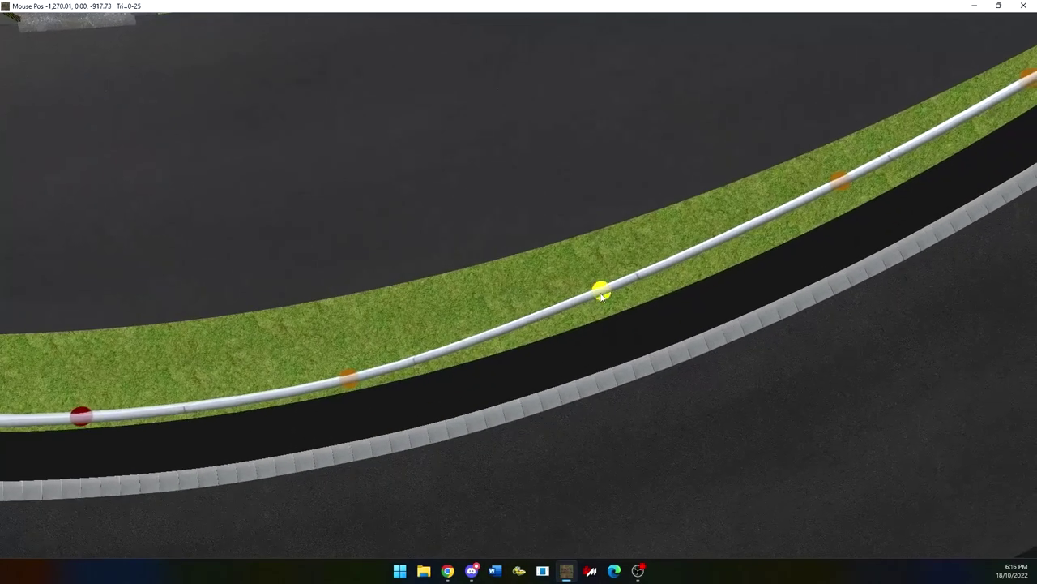
{"action": "left_click_drag", "start_coordinate": [604, 296], "coordinate": [602, 309]}
{"action": "left_click_drag", "start_coordinate": [551, 289], "coordinate": [572, 297]}
{"action": "left_click_drag", "start_coordinate": [507, 254], "coordinate": [510, 268]}
{"action": "scroll", "coordinate": [586, 239], "scroll_direction": "up", "scroll_amount": 6}
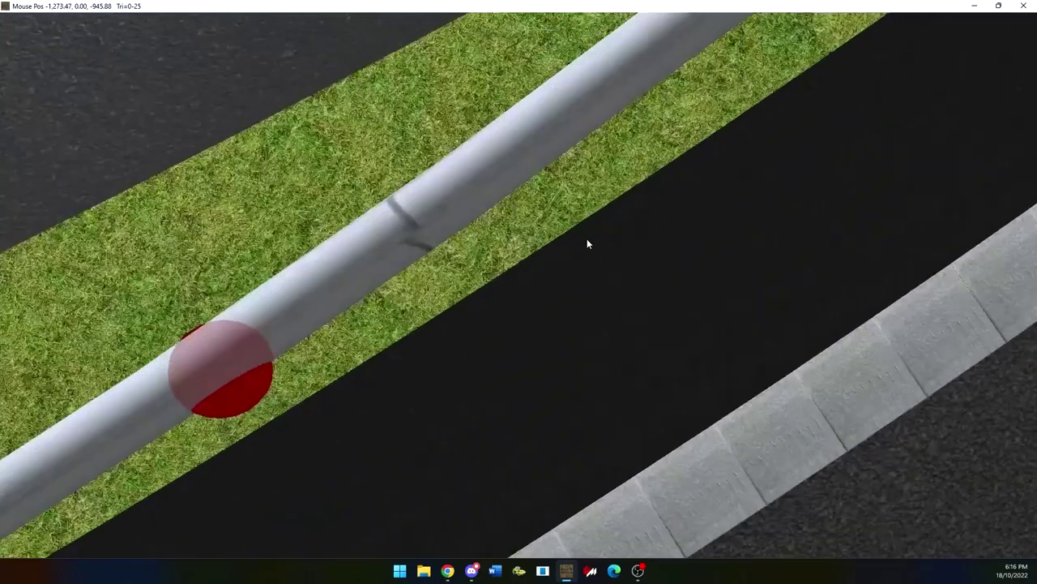
{"action": "middle_click_drag", "start_coordinate": [587, 239], "coordinate": [344, 152]}
{"action": "middle_click_drag", "start_coordinate": [454, 405], "coordinate": [354, 107]}
{"action": "middle_click_drag", "start_coordinate": [466, 422], "coordinate": [297, 113]}
{"action": "left_click_drag", "start_coordinate": [396, 160], "coordinate": [373, 176]}
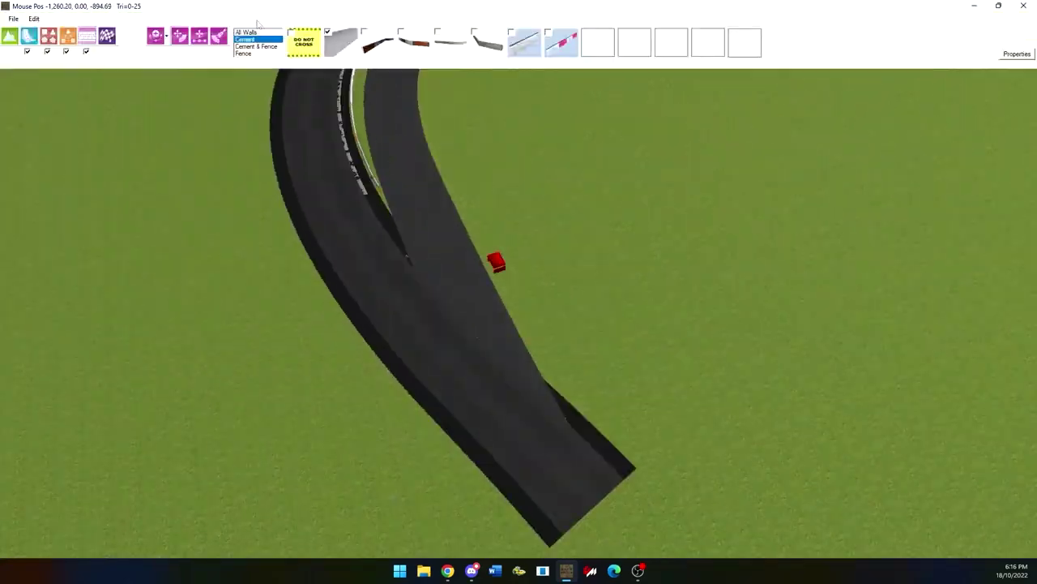
Step: Open the dividing wall's end cross-section for editing and reposition its top corner on the main road side
{"action": "left_click", "coordinate": [198, 42]}
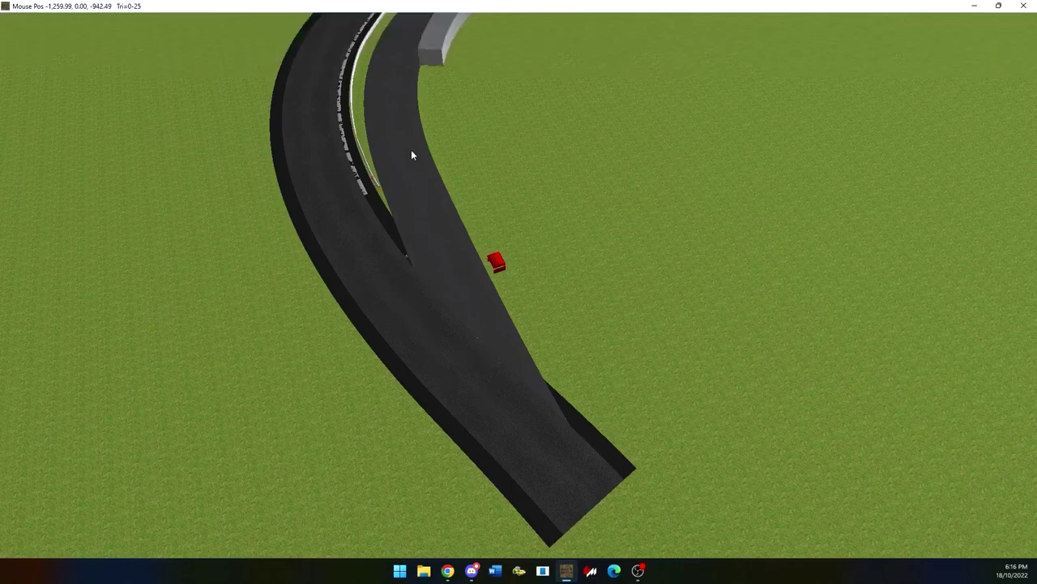
{"action": "scroll", "coordinate": [406, 157], "scroll_direction": "up", "scroll_amount": 9}
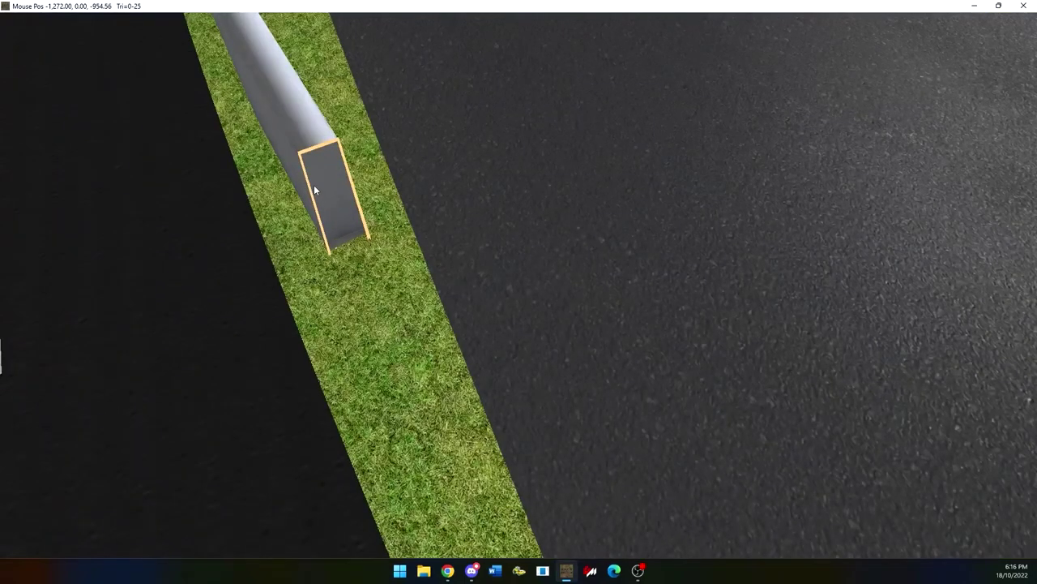
{"action": "left_click", "coordinate": [314, 184]}
{"action": "left_click_drag", "start_coordinate": [300, 154], "coordinate": [209, 101]}
{"action": "middle_click_drag", "start_coordinate": [209, 102], "coordinate": [301, 176]}
{"action": "left_click_drag", "start_coordinate": [272, 153], "coordinate": [322, 174]}
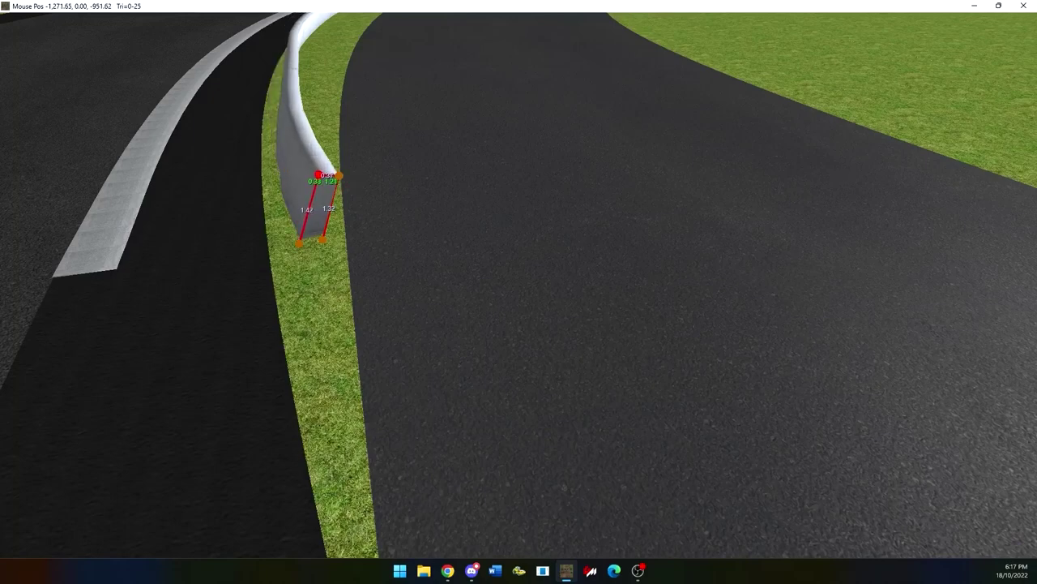
Step: Select the cross-section at the dividing wall's other end and shift both top corners toward the pit garages
{"action": "middle_click_drag", "start_coordinate": [276, 166], "coordinate": [348, 79]}
{"action": "right_click_drag", "start_coordinate": [138, 218], "coordinate": [746, 355]}
{"action": "left_click", "coordinate": [744, 354]}
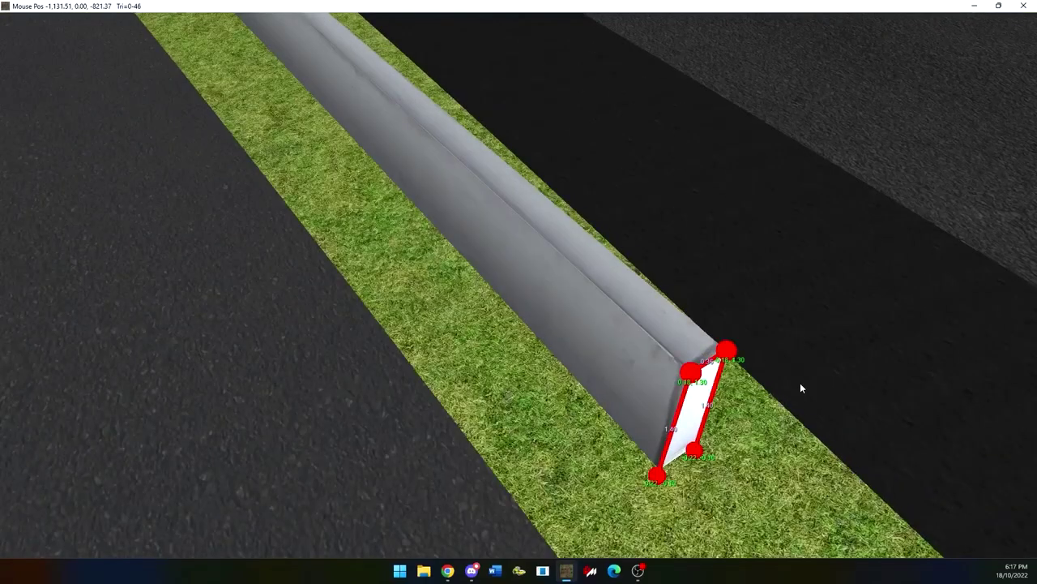
{"action": "right_click_drag", "start_coordinate": [800, 382], "coordinate": [519, 182]}
{"action": "scroll", "coordinate": [507, 183], "scroll_direction": "up", "scroll_amount": 8}
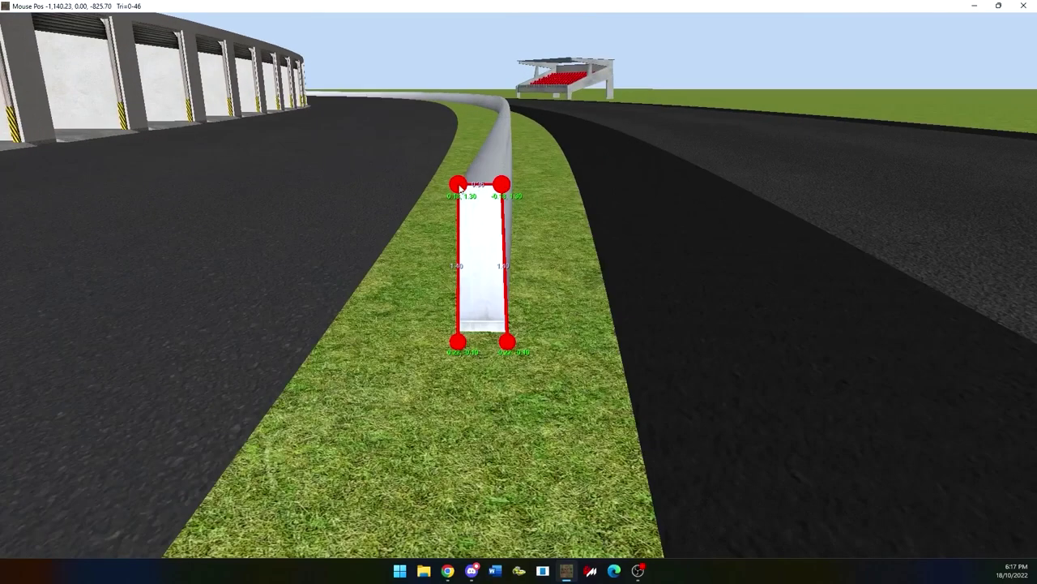
{"action": "left_click_drag", "start_coordinate": [459, 185], "coordinate": [437, 187]}
{"action": "left_click_drag", "start_coordinate": [502, 185], "coordinate": [483, 185]}
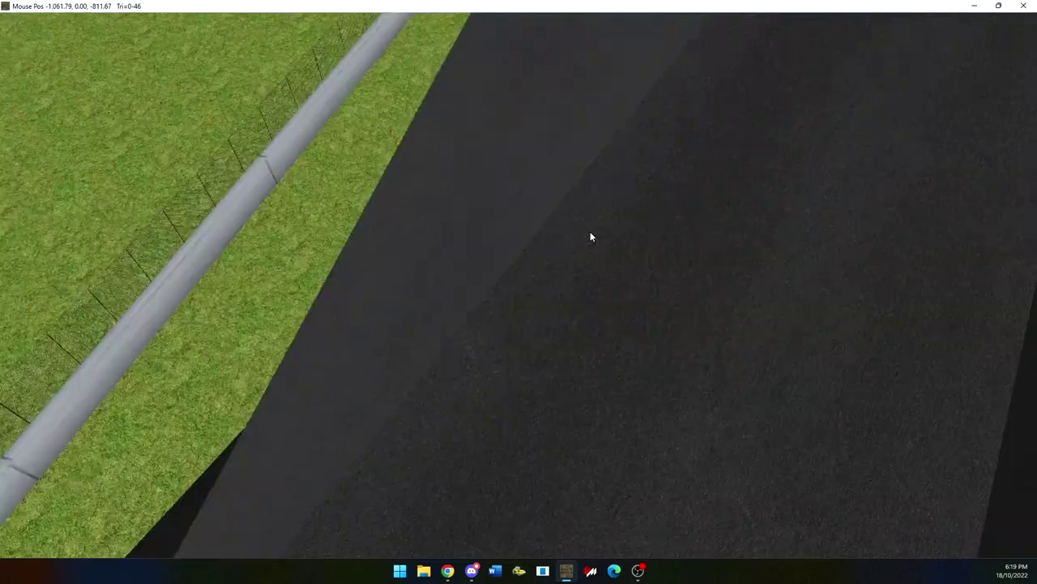
Step: Move one end of the row of pit cars in front of the last garage and rotate it to follow the second road
{"action": "scroll", "coordinate": [590, 232], "scroll_direction": "down", "scroll_amount": 10}
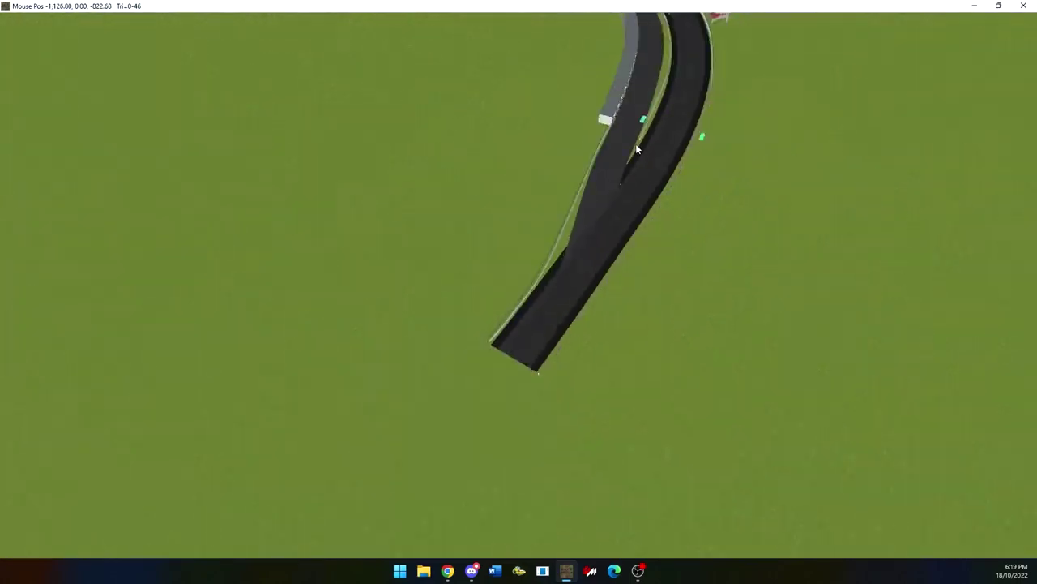
{"action": "right_click_drag", "start_coordinate": [635, 144], "coordinate": [498, 421]}
{"action": "mouse_move", "coordinate": [565, 205]}
{"action": "right_mouse_down"}
{"action": "mouse_move", "coordinate": [592, 358]}
{"action": "mouse_move", "coordinate": [509, 436]}
{"action": "right_mouse_up"}
{"action": "middle_click_drag", "start_coordinate": [509, 435], "coordinate": [446, 327]}
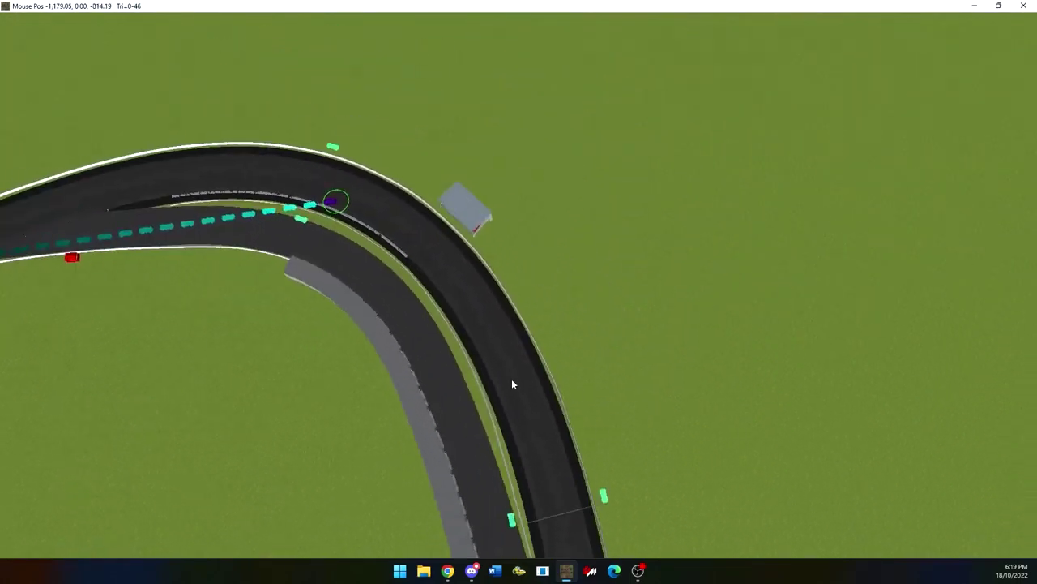
{"action": "right_click_drag", "start_coordinate": [296, 196], "coordinate": [392, 347]}
{"action": "scroll", "coordinate": [430, 346], "scroll_direction": "up", "scroll_amount": 3}
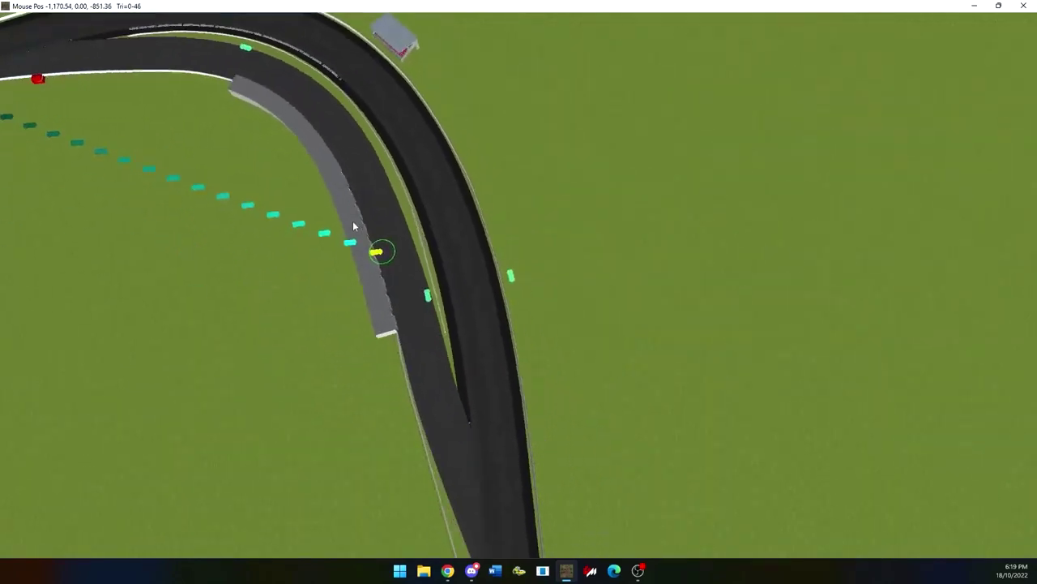
{"action": "scroll", "coordinate": [368, 284], "scroll_direction": "up", "scroll_amount": 3}
{"action": "left_click_drag", "start_coordinate": [354, 227], "coordinate": [379, 289]}
{"action": "left_click_drag", "start_coordinate": [442, 327], "coordinate": [411, 353]}
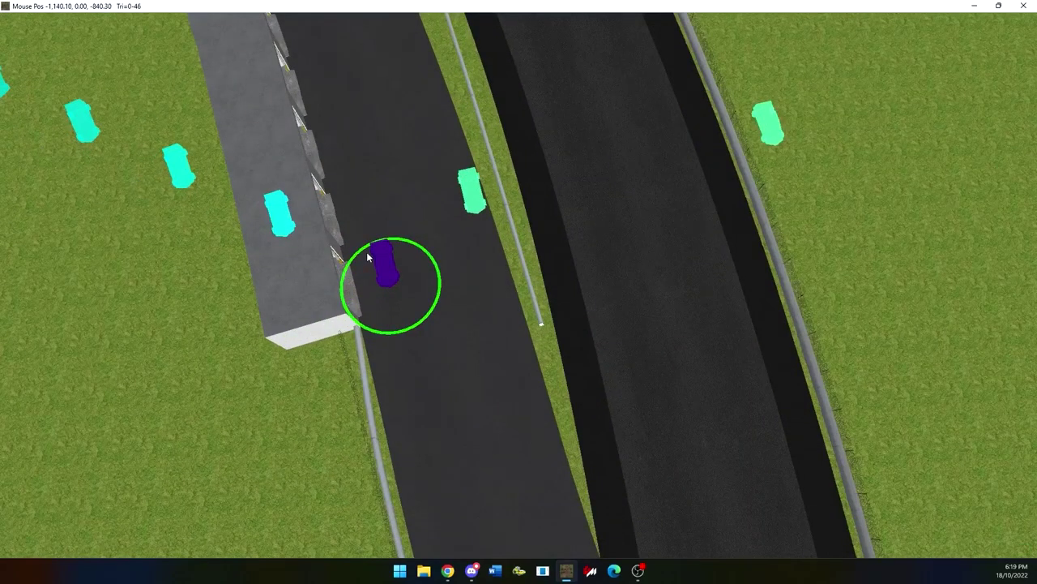
{"action": "left_click_drag", "start_coordinate": [381, 264], "coordinate": [374, 281]}
Step: Move the other end of the pit car row to the garages' opposite end and rotate it to follow the road
{"action": "scroll", "coordinate": [356, 278], "scroll_direction": "down", "scroll_amount": 5}
{"action": "middle_click_drag", "start_coordinate": [185, 244], "coordinate": [488, 414]}
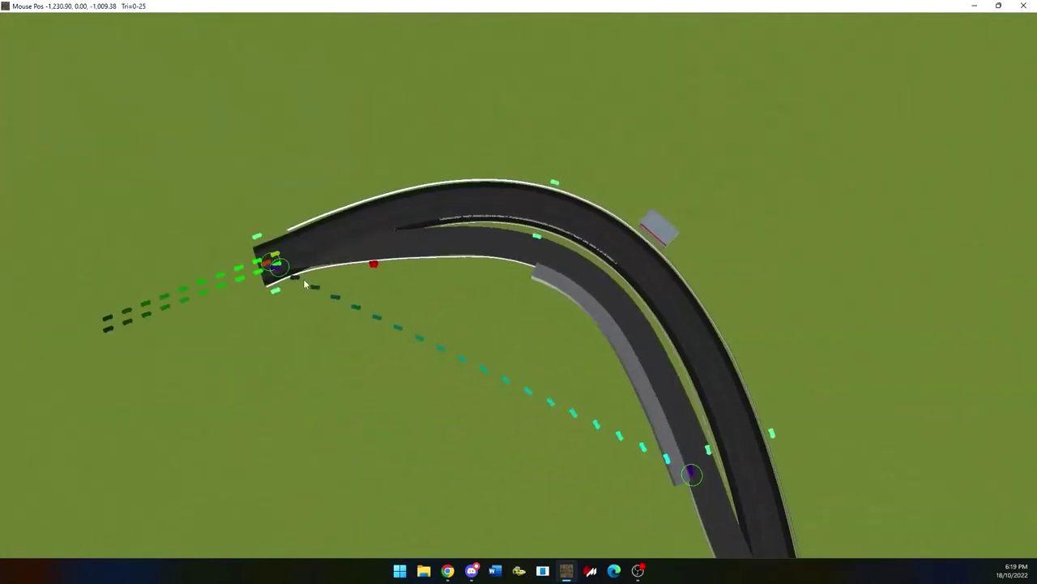
{"action": "scroll", "coordinate": [246, 241], "scroll_direction": "up", "scroll_amount": 5}
{"action": "left_click", "coordinate": [857, 302]}
{"action": "middle_click_drag", "start_coordinate": [858, 302], "coordinate": [276, 371]}
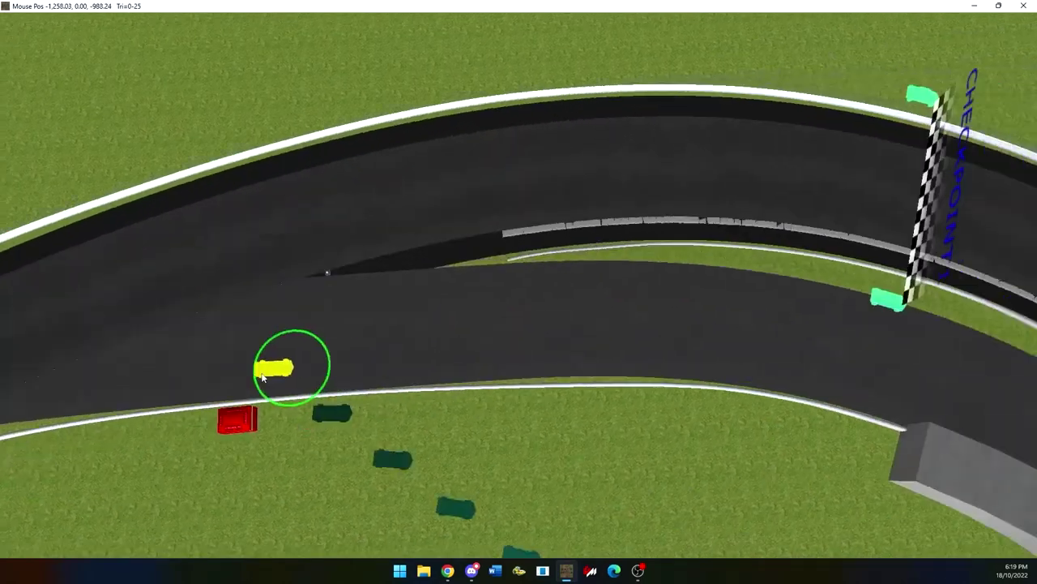
{"action": "left_click_drag", "start_coordinate": [275, 371], "coordinate": [667, 375]}
{"action": "middle_click_drag", "start_coordinate": [667, 375], "coordinate": [76, 434]}
{"action": "left_click_drag", "start_coordinate": [76, 433], "coordinate": [309, 479]}
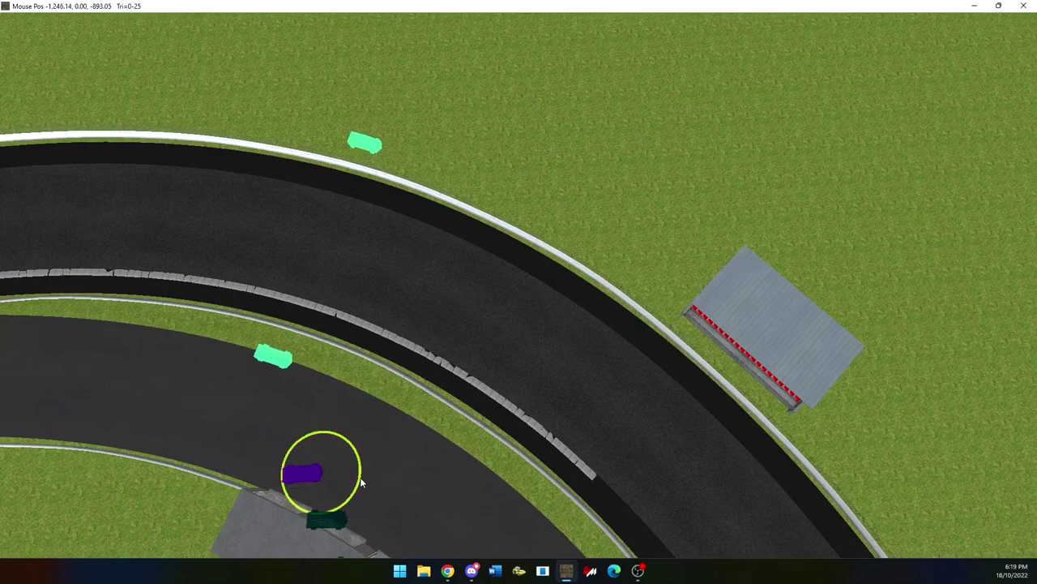
{"action": "left_click_drag", "start_coordinate": [360, 485], "coordinate": [311, 496]}
Step: Reduce the number of pit positions by three
{"action": "middle_click_drag", "start_coordinate": [394, 373], "coordinate": [305, 245]}
{"action": "scroll", "coordinate": [315, 234], "scroll_direction": "down", "scroll_amount": 3}
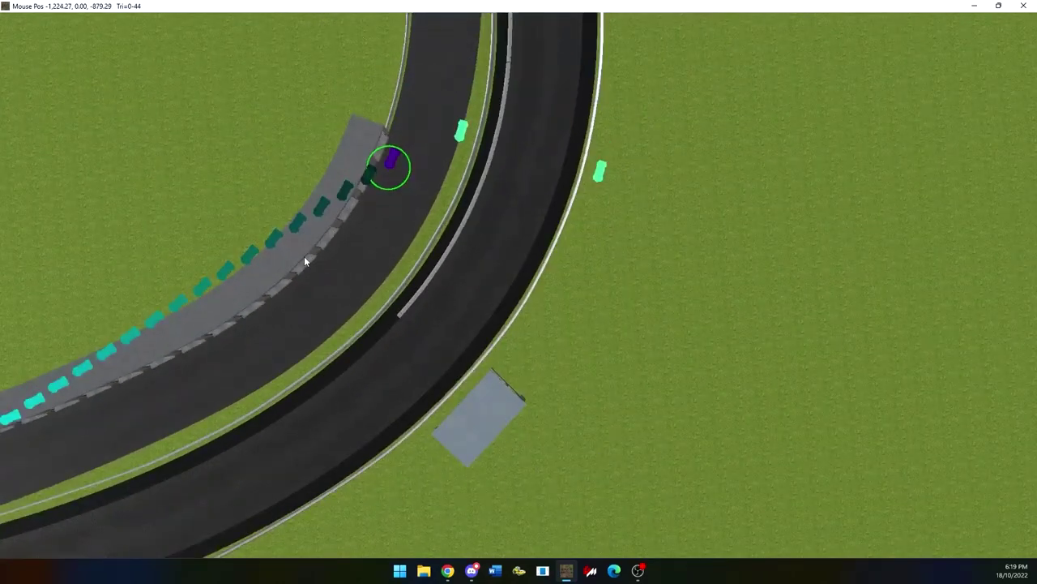
{"action": "middle_click_drag", "start_coordinate": [249, 308], "coordinate": [365, 232]}
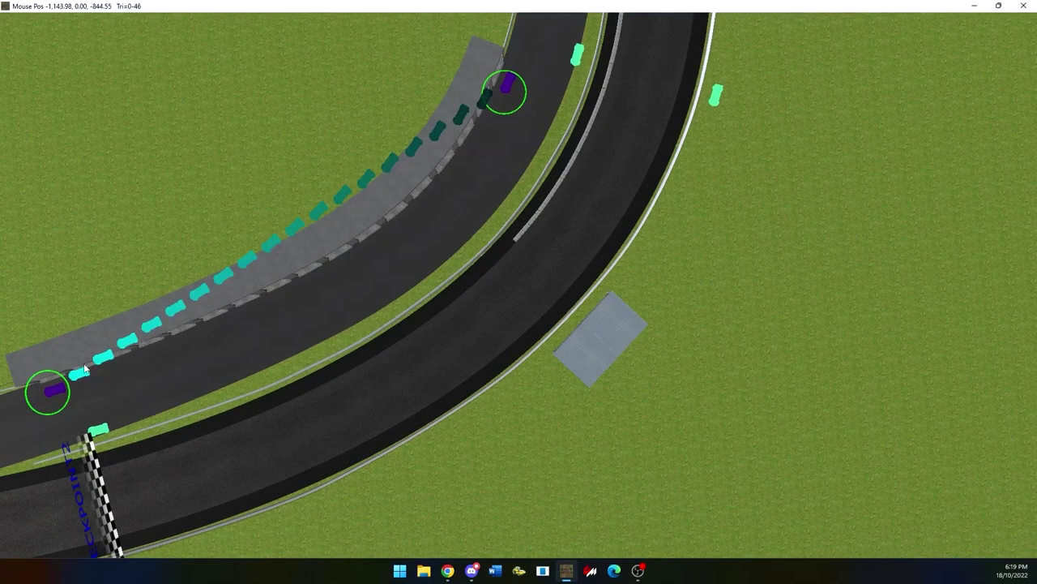
{"action": "mouse_move", "coordinate": [261, 22]}
{"action": "left_click", "coordinate": [228, 34]}
{"action": "left_click", "coordinate": [228, 34]}
{"action": "left_click", "coordinate": [228, 34]}
Step: Adjust the pit car row's end position and add two nodes so the row bends along the front of the garages
{"action": "left_click", "coordinate": [433, 132]}
{"action": "left_click_drag", "start_coordinate": [475, 112], "coordinate": [511, 81]}
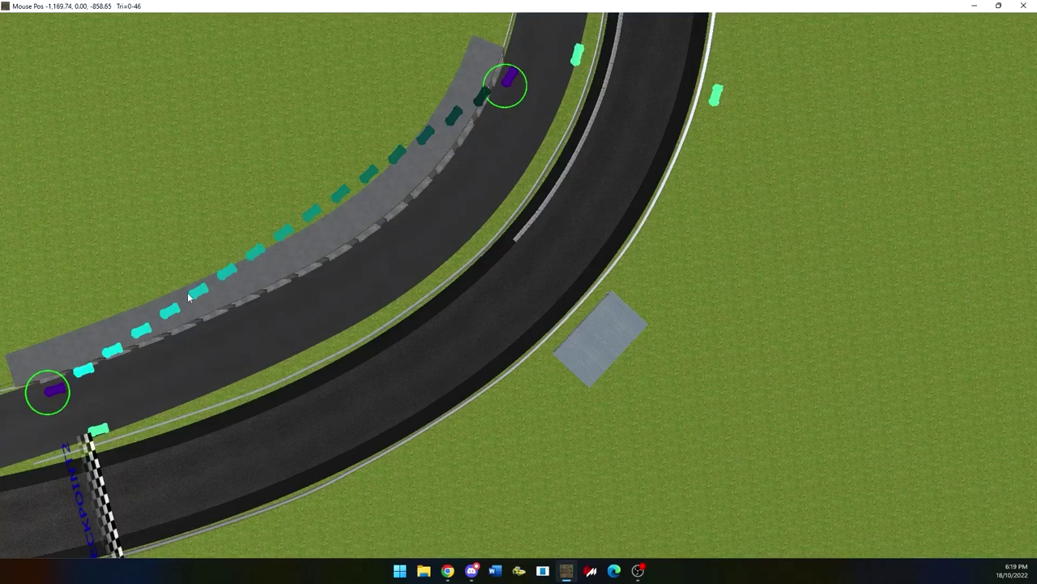
{"action": "left_click_drag", "start_coordinate": [199, 297], "coordinate": [219, 325]}
{"action": "left_click", "coordinate": [340, 261]}
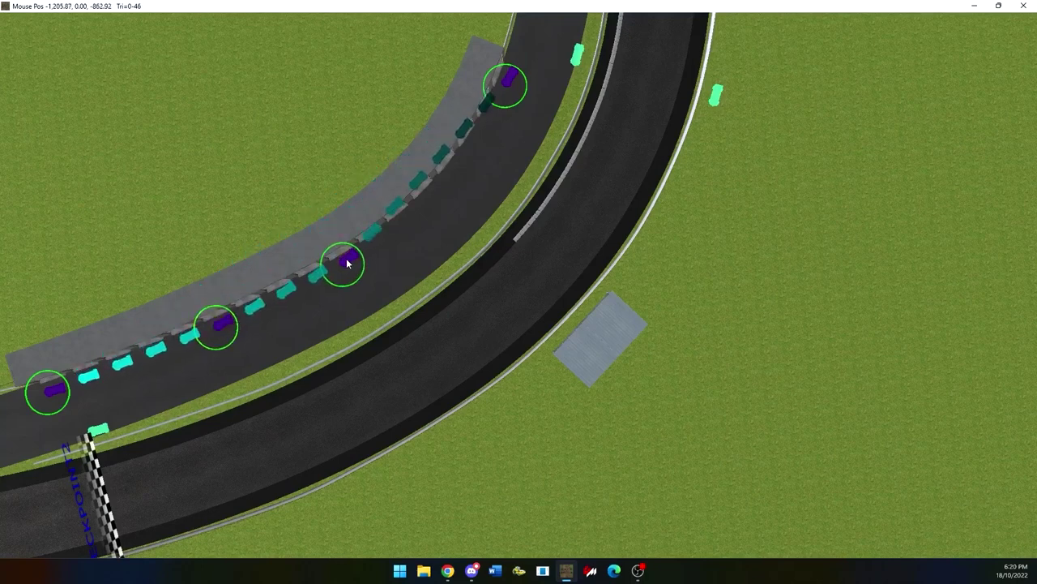
Step: Add a node to the upper half of the pit car row and shift the nodes so the cars clear the garages
{"action": "left_click_drag", "start_coordinate": [419, 180], "coordinate": [434, 195]}
{"action": "middle_click_drag", "start_coordinate": [324, 259], "coordinate": [432, 302]}
{"action": "scroll", "coordinate": [470, 317], "scroll_direction": "up", "scroll_amount": 5}
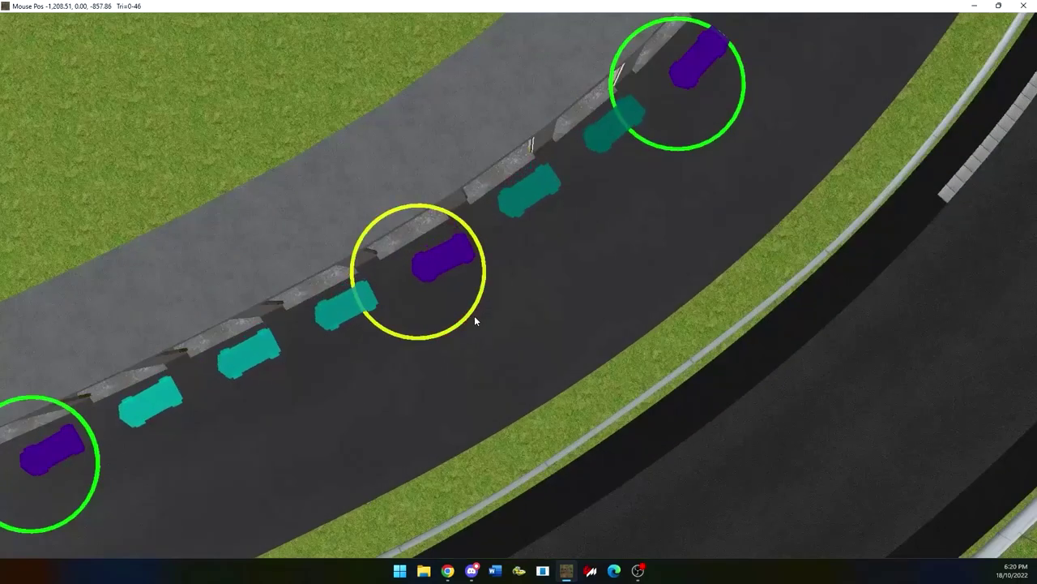
{"action": "scroll", "coordinate": [548, 210], "scroll_direction": "down", "scroll_amount": 3}
{"action": "scroll", "coordinate": [415, 326], "scroll_direction": "up", "scroll_amount": 2}
{"action": "left_click_drag", "start_coordinate": [385, 301], "coordinate": [422, 315]}
Step: Add two more nodes in the middle of the pit car row so it follows the curved garage front
{"action": "left_click", "coordinate": [466, 266]}
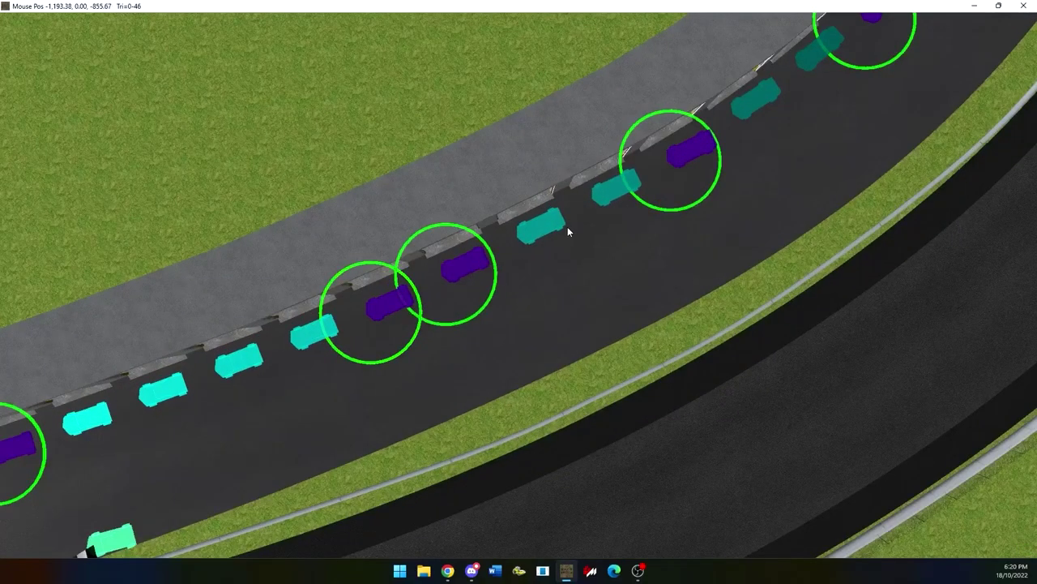
{"action": "left_click", "coordinate": [551, 222]}
{"action": "middle_click_drag", "start_coordinate": [586, 221], "coordinate": [379, 386]}
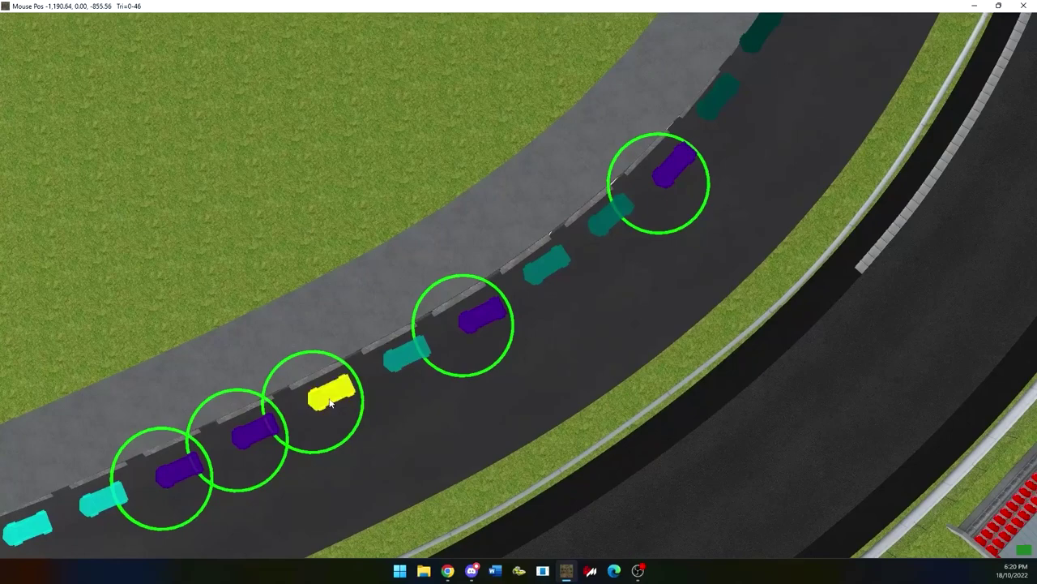
{"action": "scroll", "coordinate": [329, 402], "scroll_direction": "down", "scroll_amount": 5}
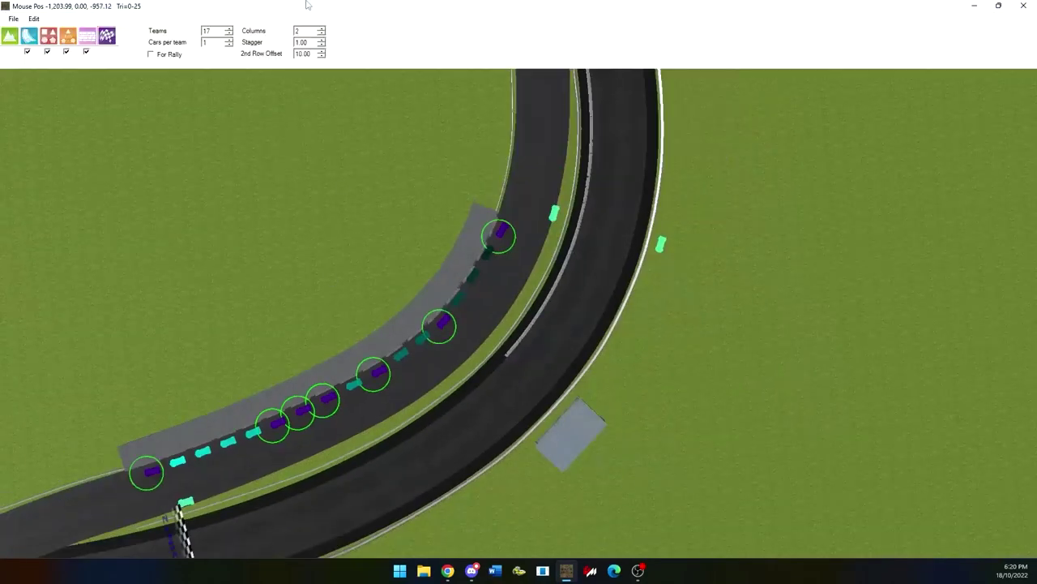
Step: Examine the starting grid at the track's end and the checkpoints and pit positions around the bend
{"action": "middle_click_drag", "start_coordinate": [549, 166], "coordinate": [450, 388]}
{"action": "scroll", "coordinate": [450, 389], "scroll_direction": "up", "scroll_amount": 5}
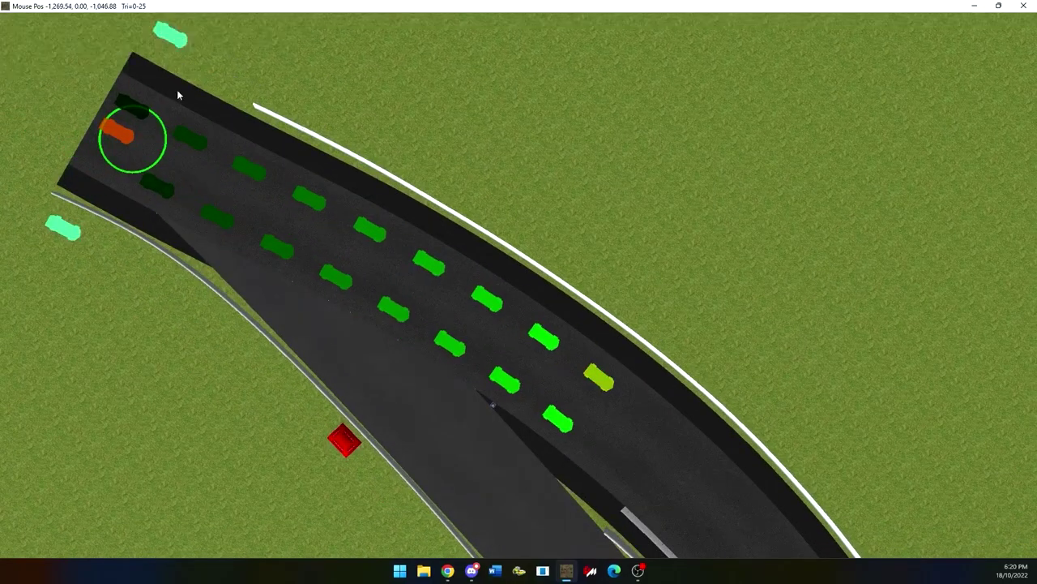
{"action": "left_click_drag", "start_coordinate": [116, 133], "coordinate": [114, 132]}
{"action": "middle_click_drag", "start_coordinate": [178, 160], "coordinate": [762, 228]}
{"action": "right_click_drag", "start_coordinate": [590, 227], "coordinate": [663, 217]}
{"action": "middle_click_drag", "start_coordinate": [782, 190], "coordinate": [231, 243]}
{"action": "middle_click_drag", "start_coordinate": [779, 297], "coordinate": [346, 159]}
{"action": "scroll", "coordinate": [346, 159], "scroll_direction": "down", "scroll_amount": 4}
{"action": "left_click_drag", "start_coordinate": [269, 157], "coordinate": [258, 203]}
{"action": "right_click_drag", "start_coordinate": [258, 203], "coordinate": [637, 165]}
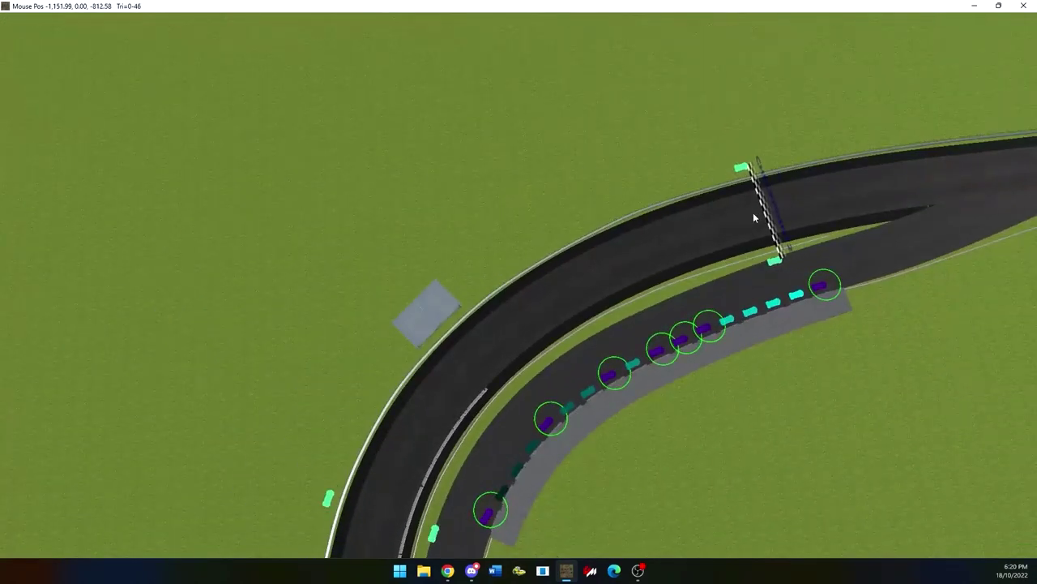
Step: Enable the rally option and set the grid's stagger to 0.00 and second row offset to 7.00
{"action": "mouse_move", "coordinate": [217, 56]}
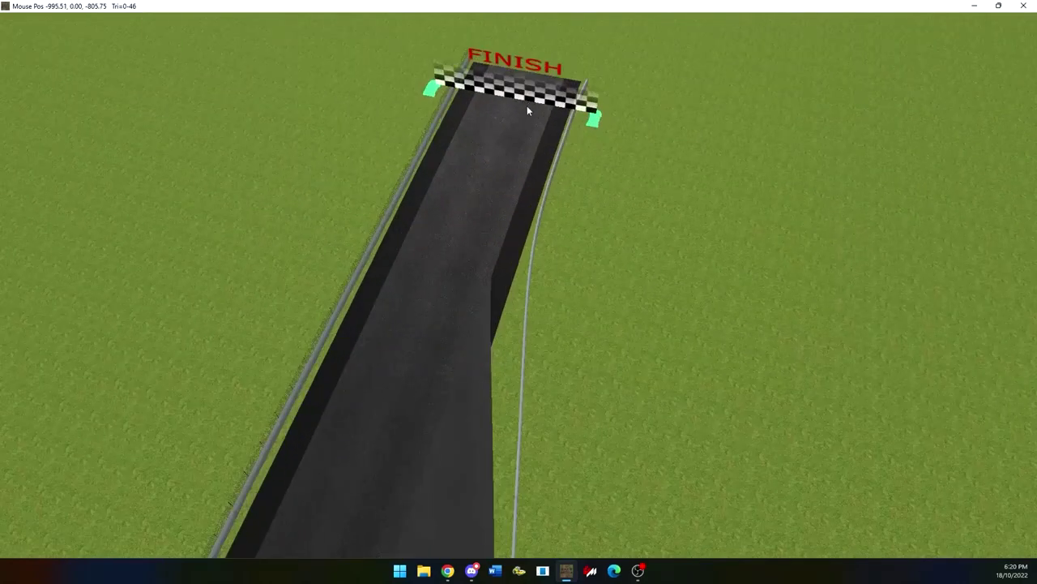
{"action": "mouse_move", "coordinate": [340, 23]}
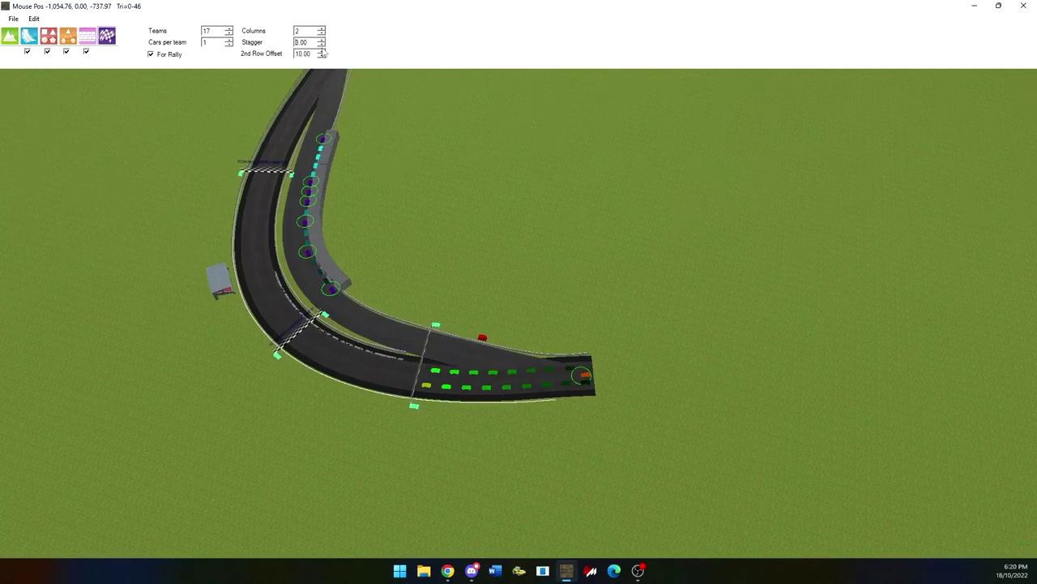
{"action": "left_click", "coordinate": [320, 45]}
{"action": "left_click", "coordinate": [322, 56]}
{"action": "left_click", "coordinate": [321, 56]}
{"action": "left_click", "coordinate": [321, 55]}
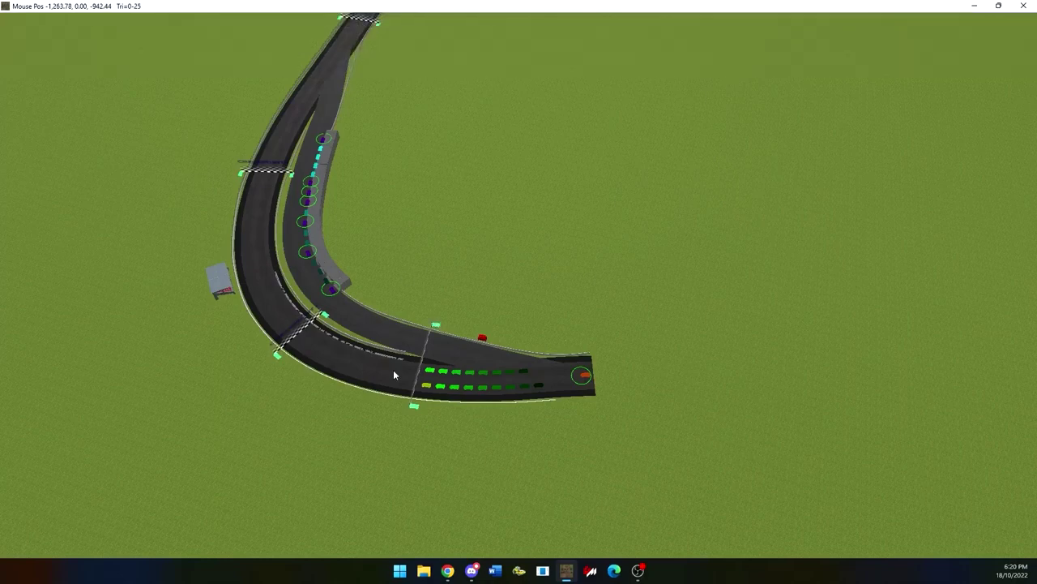
Step: Set the starting grid to 4 columns
{"action": "mouse_move", "coordinate": [216, 34]}
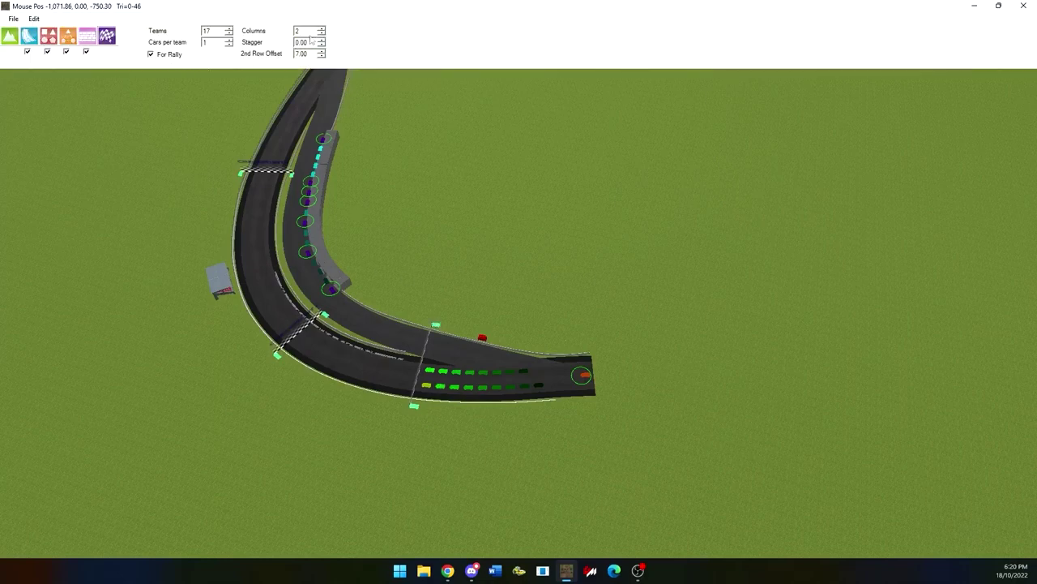
{"action": "left_click", "coordinate": [322, 34]}
{"action": "left_click", "coordinate": [322, 28]}
{"action": "left_click", "coordinate": [322, 28]}
{"action": "left_click", "coordinate": [322, 28]}
Step: Try flipping the starting grid to the other side of the start gate
{"action": "scroll", "coordinate": [482, 415], "scroll_direction": "up", "scroll_amount": 5}
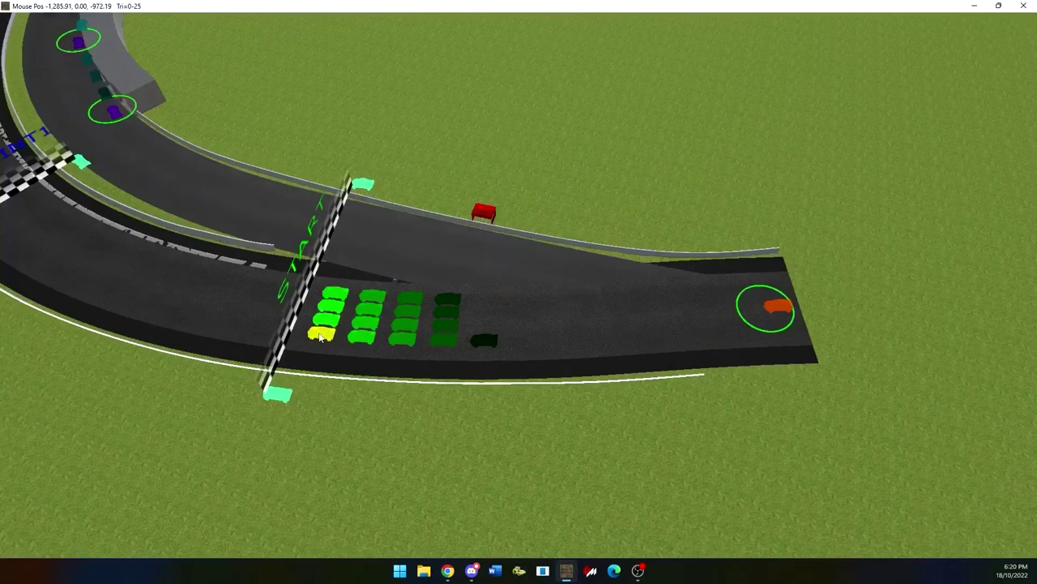
{"action": "left_click", "coordinate": [319, 337]}
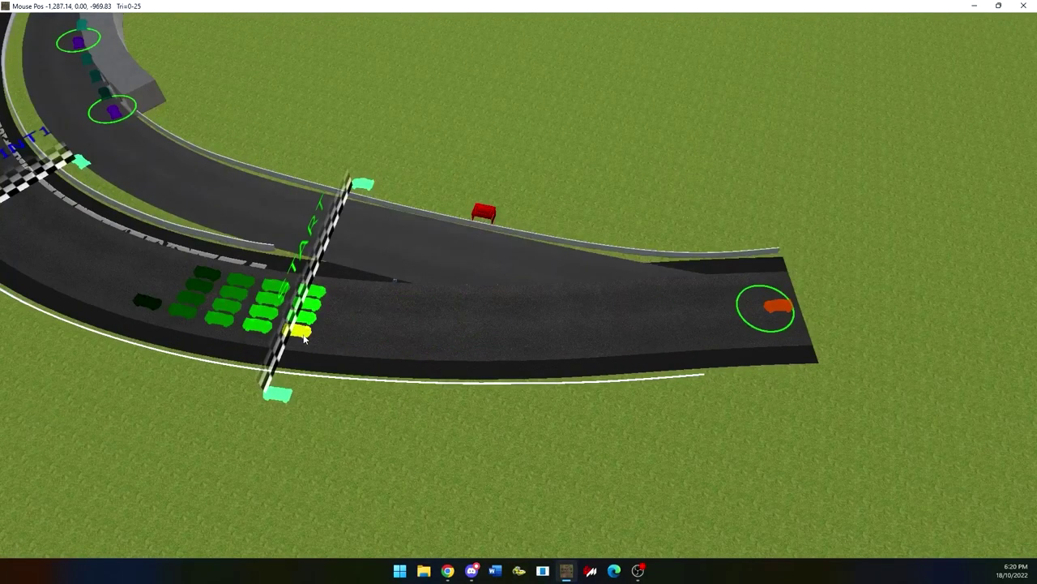
{"action": "left_click", "coordinate": [297, 336]}
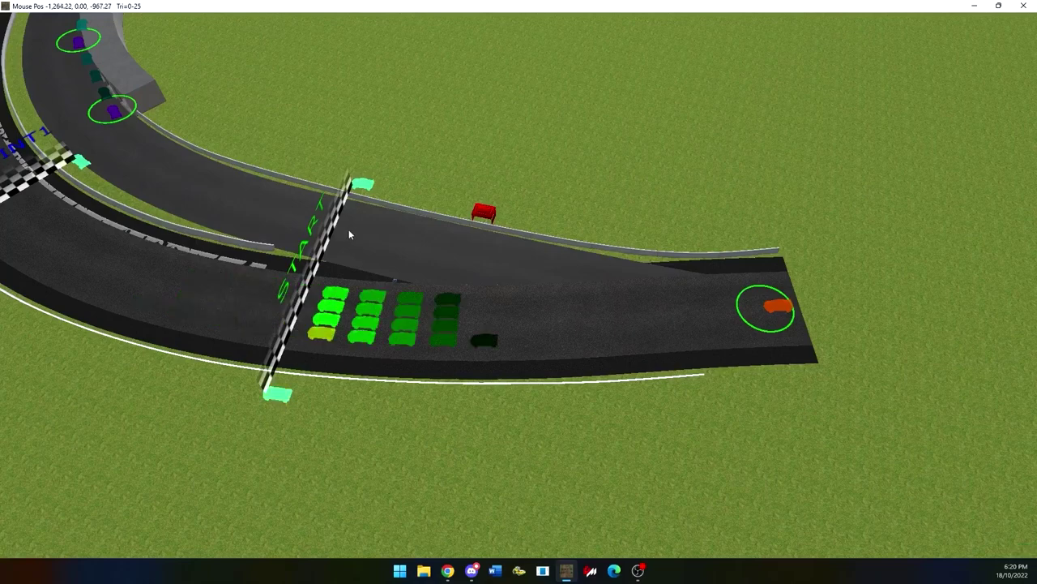
Step: Shift the start gate slightly closer to the front row of the starting grid
{"action": "left_click", "coordinate": [324, 240]}
{"action": "right_click_drag", "start_coordinate": [268, 248], "coordinate": [637, 325]}
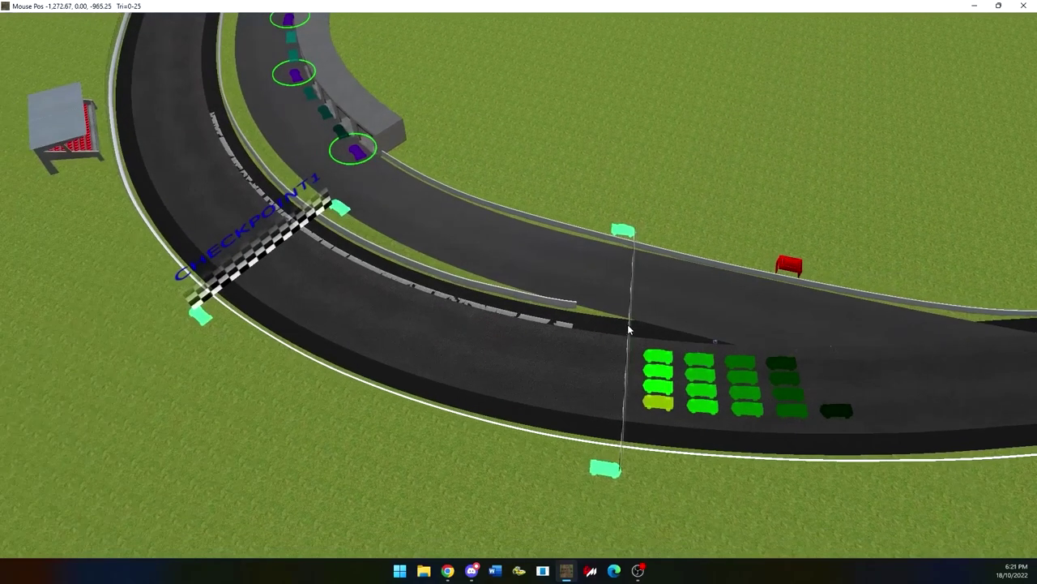
{"action": "left_click", "coordinate": [631, 326]}
Step: Save the venue
{"action": "mouse_move", "coordinate": [109, 10]}
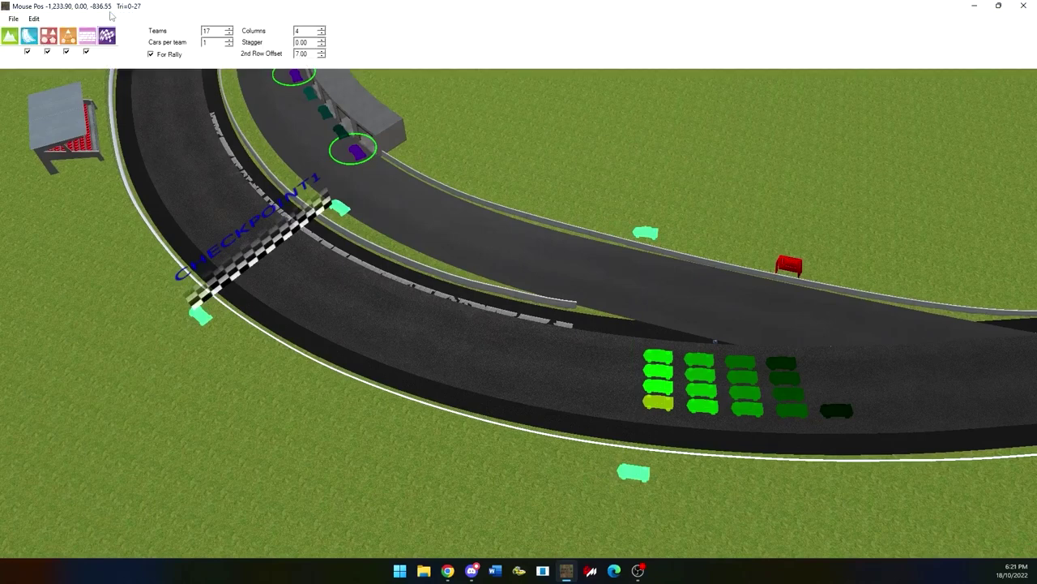
{"action": "left_click", "coordinate": [13, 18]}
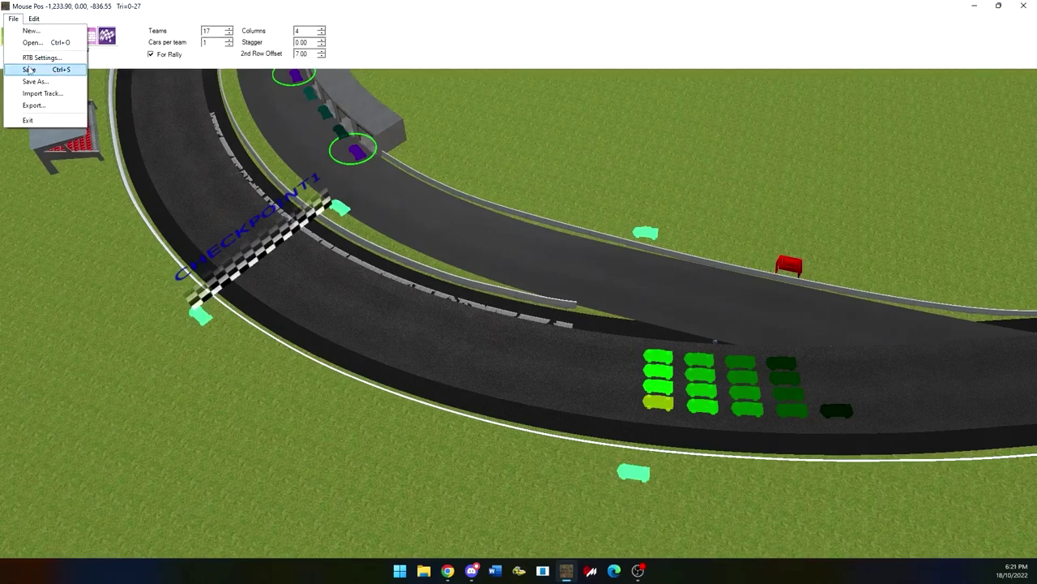
{"action": "left_click", "coordinate": [28, 66]}
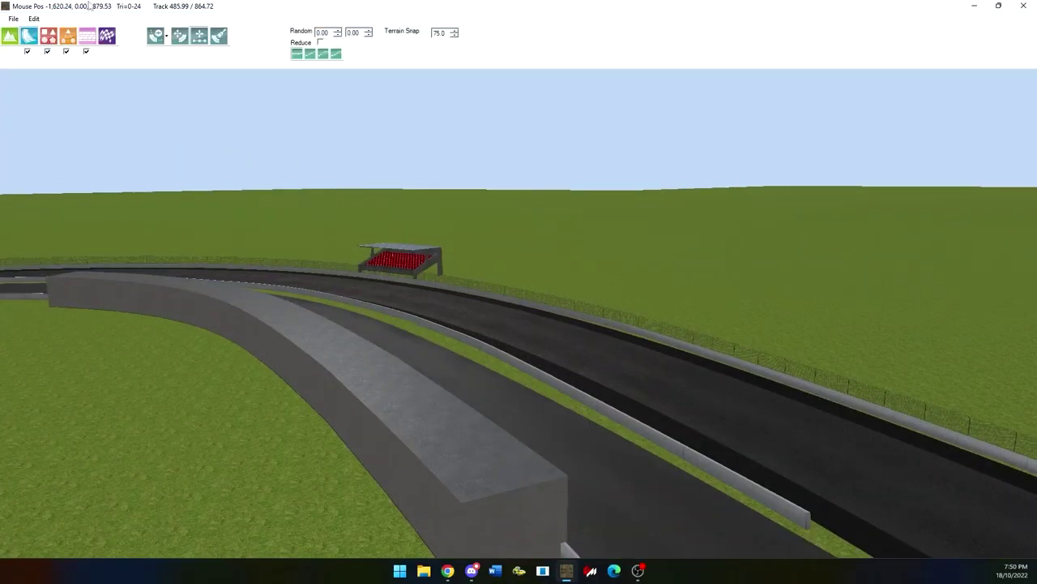
Step: View the venue's target and light colour properties and close them without changes
{"action": "left_click", "coordinate": [33, 18]}
{"action": "left_click", "coordinate": [58, 68]}
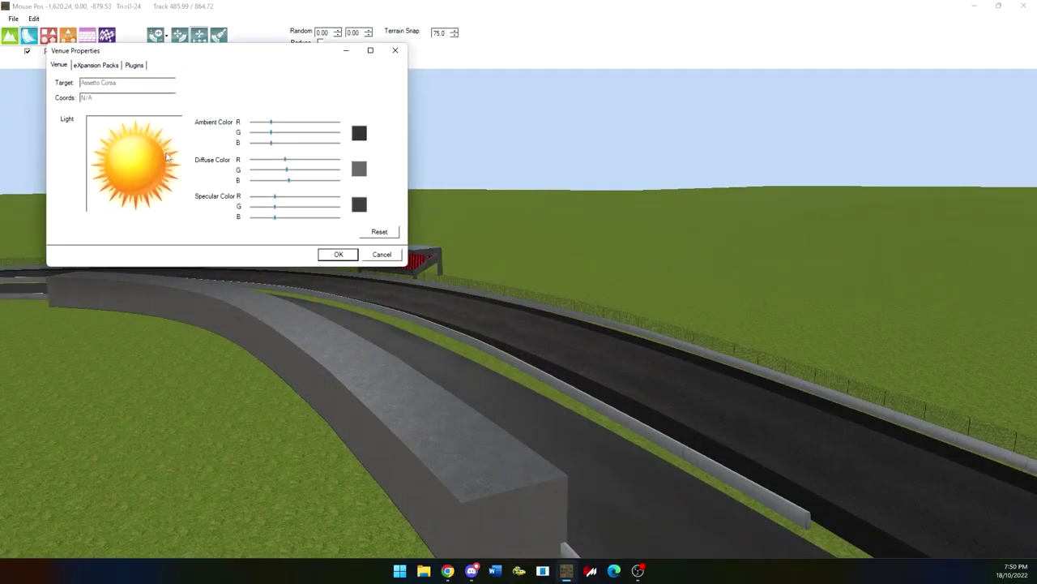
{"action": "left_click", "coordinate": [388, 254]}
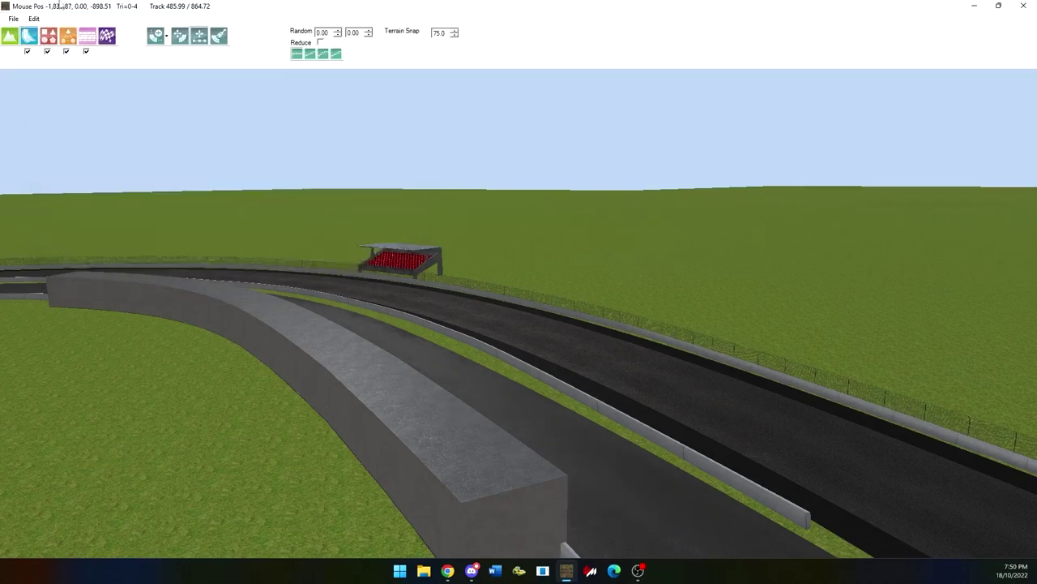
Step: Browse the list of expansion packs in the venue properties and preview several of them
{"action": "left_click", "coordinate": [34, 18]}
{"action": "left_click", "coordinate": [68, 82]}
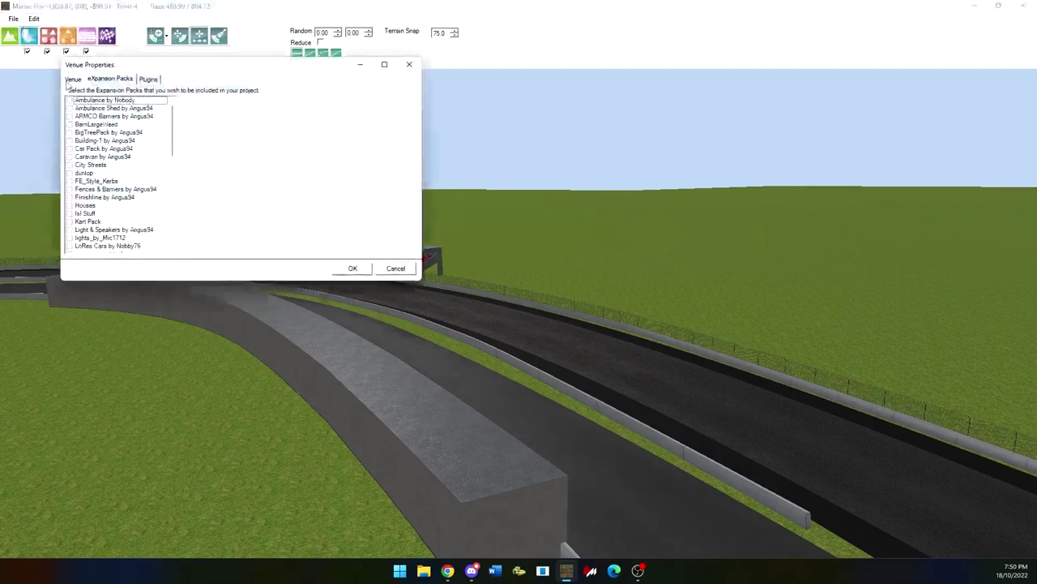
{"action": "left_click", "coordinate": [94, 101]}
{"action": "left_click", "coordinate": [90, 108]}
{"action": "left_click", "coordinate": [88, 117]}
{"action": "scroll", "coordinate": [111, 199], "scroll_direction": "down", "scroll_amount": 1}
{"action": "scroll", "coordinate": [109, 201], "scroll_direction": "down", "scroll_amount": 5}
{"action": "left_click", "coordinate": [95, 198]}
{"action": "scroll", "coordinate": [95, 201], "scroll_direction": "up", "scroll_amount": 2}
{"action": "scroll", "coordinate": [94, 192], "scroll_direction": "up", "scroll_amount": 2}
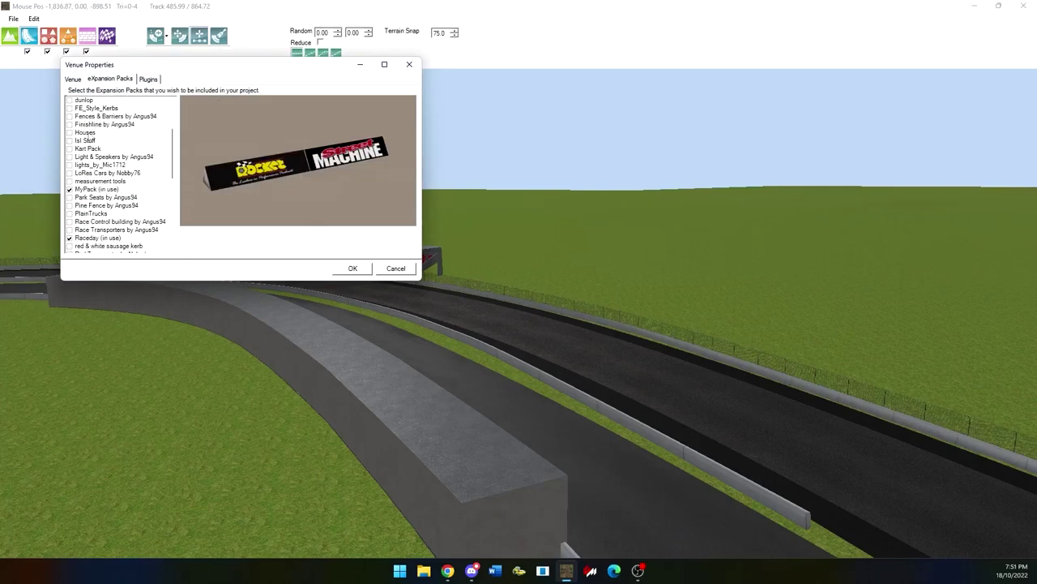
{"action": "scroll", "coordinate": [88, 133], "scroll_direction": "up", "scroll_amount": 2}
Step: Include the City Streets expansion pack in the project
{"action": "left_click", "coordinate": [94, 118]}
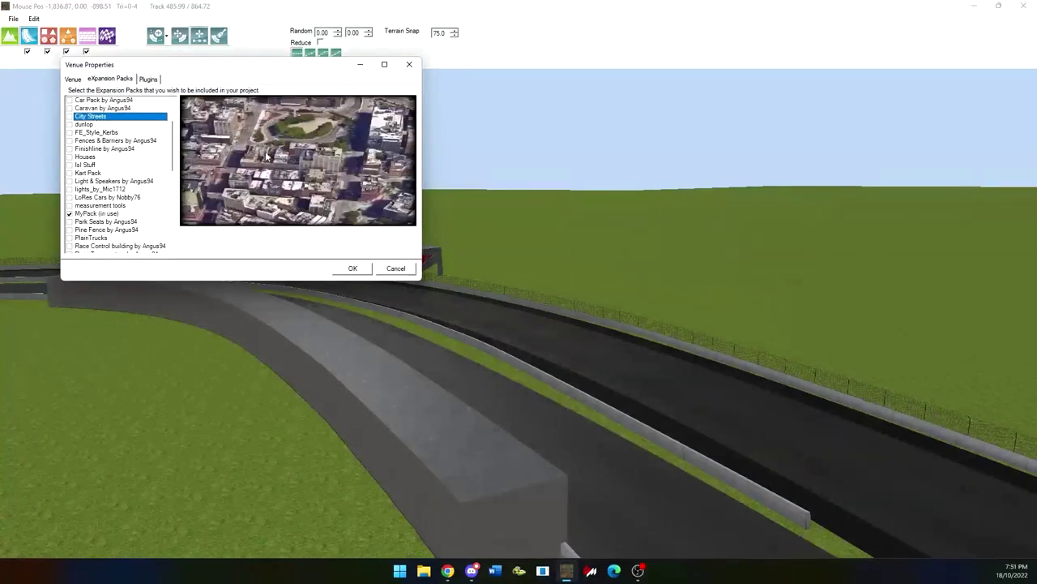
{"action": "scroll", "coordinate": [121, 123], "scroll_direction": "down", "scroll_amount": 4}
{"action": "scroll", "coordinate": [114, 126], "scroll_direction": "up", "scroll_amount": 3}
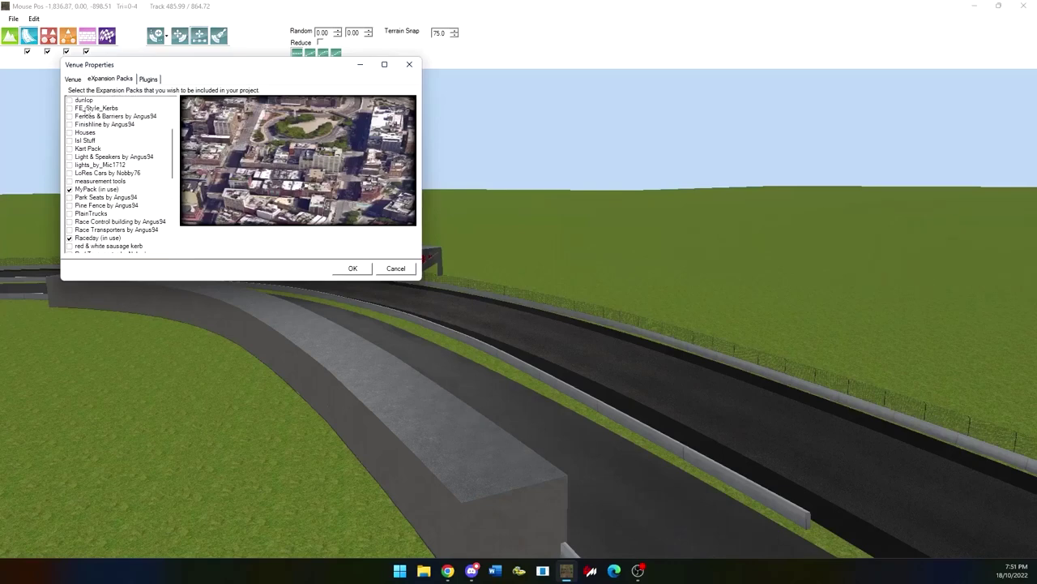
{"action": "scroll", "coordinate": [87, 121], "scroll_direction": "up", "scroll_amount": 2}
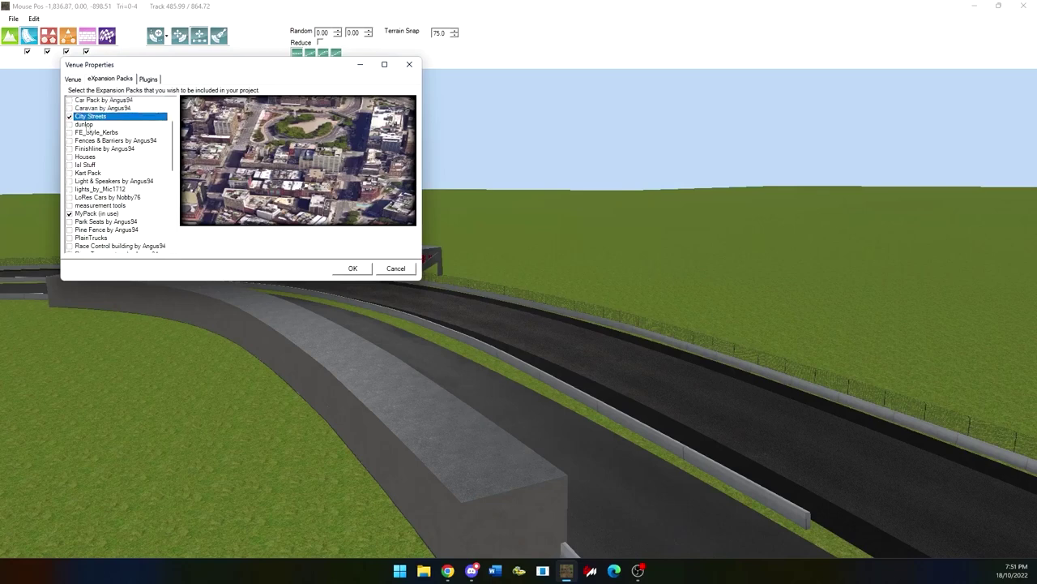
Step: Preview the FE_Style_Kerbs and Yorkshire Dales expansion packs
{"action": "left_click", "coordinate": [89, 133]}
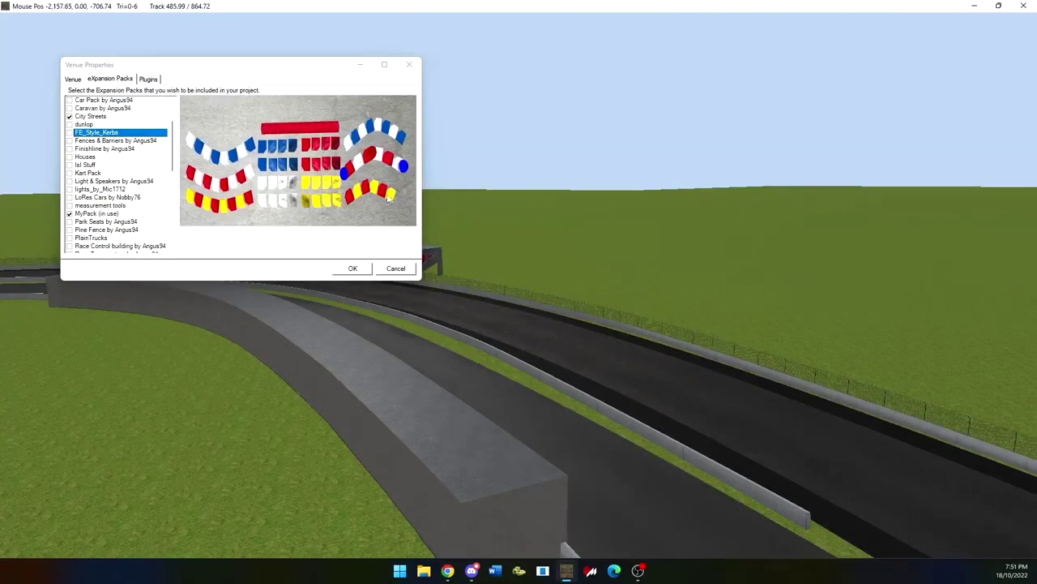
{"action": "scroll", "coordinate": [121, 204], "scroll_direction": "down", "scroll_amount": 10}
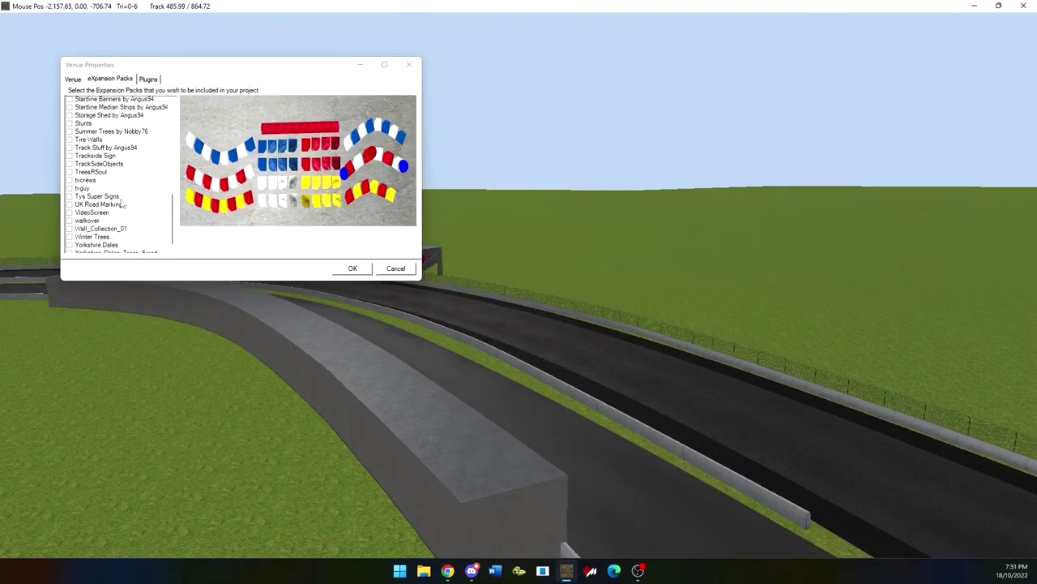
{"action": "left_click", "coordinate": [109, 241]}
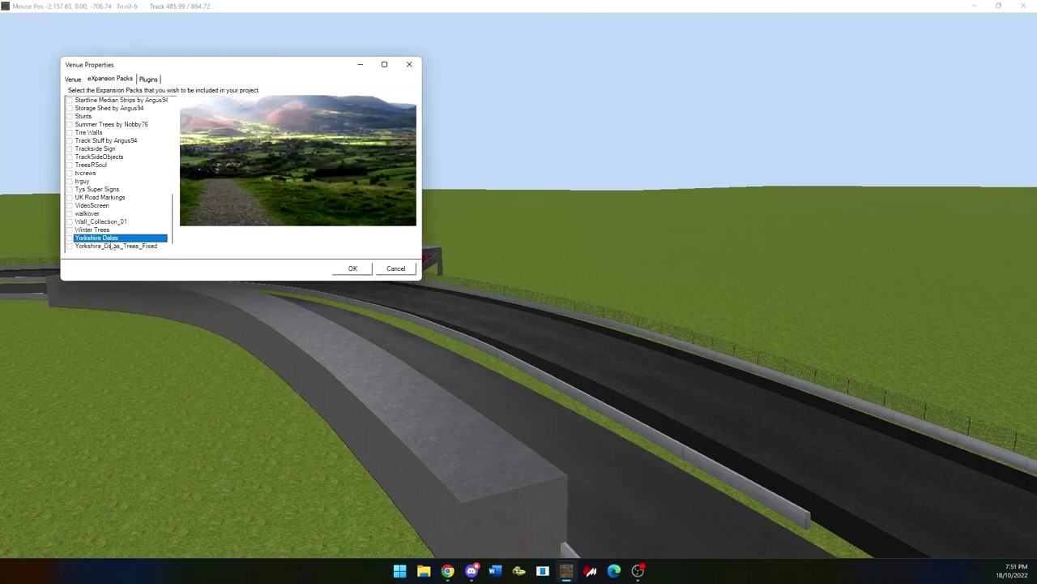
{"action": "left_click", "coordinate": [93, 118]}
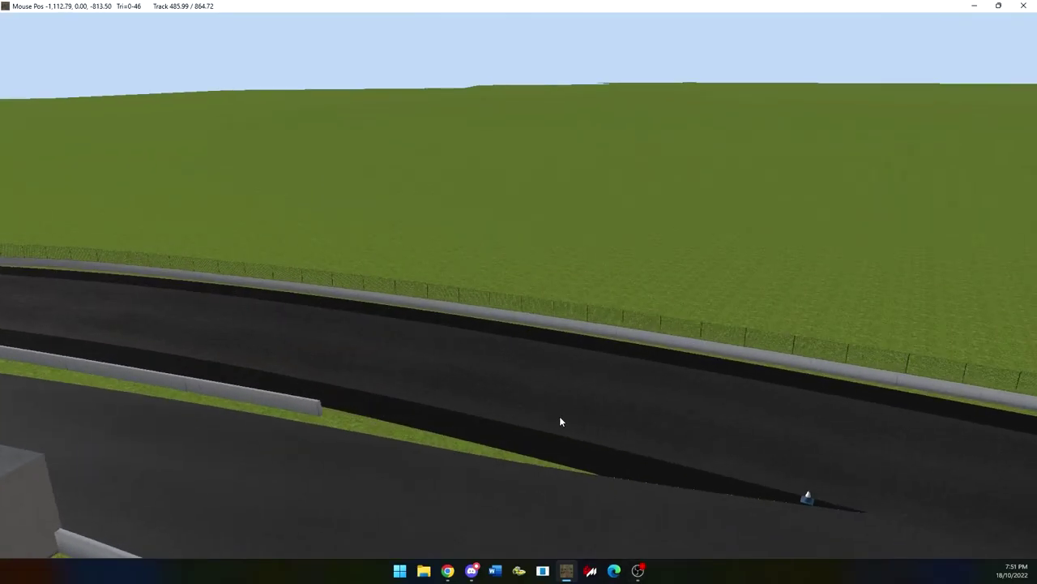
{"action": "right_click_drag", "start_coordinate": [357, 387], "coordinate": [474, 290]}
{"action": "right_click_drag", "start_coordinate": [300, 284], "coordinate": [633, 345]}
{"action": "right_click_drag", "start_coordinate": [308, 320], "coordinate": [754, 295]}
{"action": "middle_click_drag", "start_coordinate": [753, 301], "coordinate": [737, 257]}
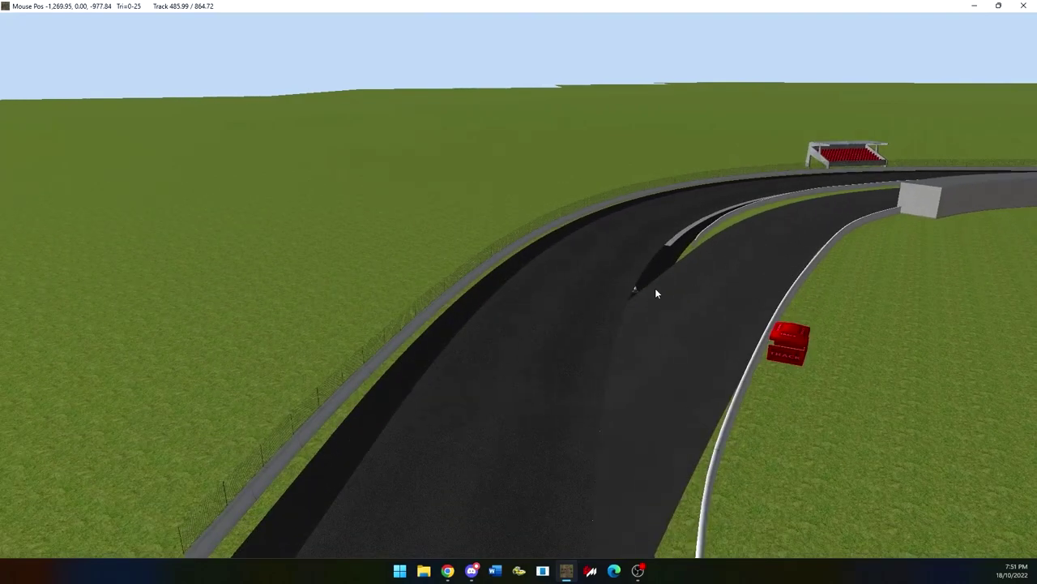
Step: Open the export settings and select everything for export, including terrain, tracks, objects, string objects, walls and start/finish
{"action": "left_click", "coordinate": [13, 19]}
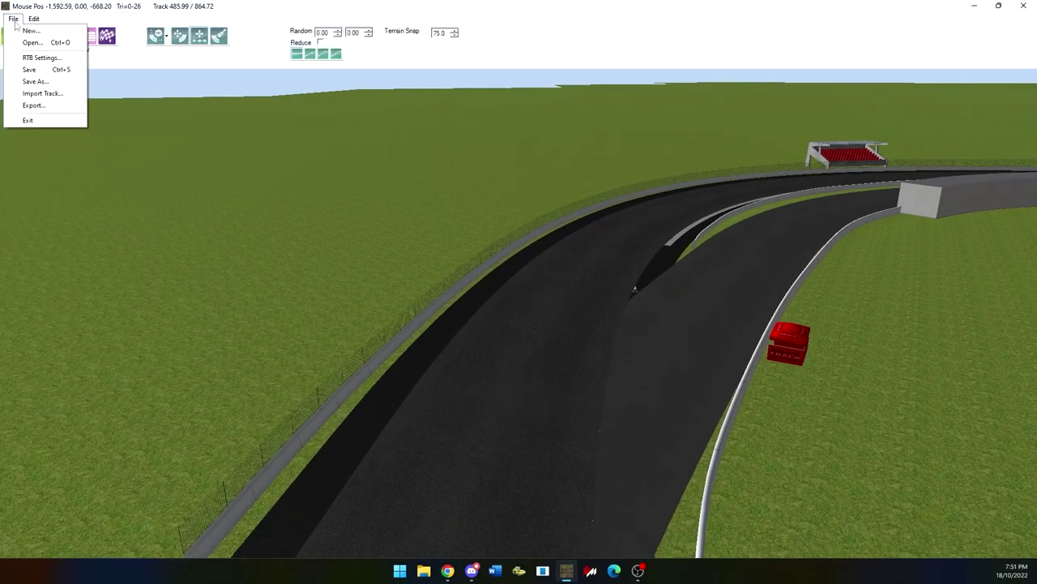
{"action": "left_click", "coordinate": [36, 106]}
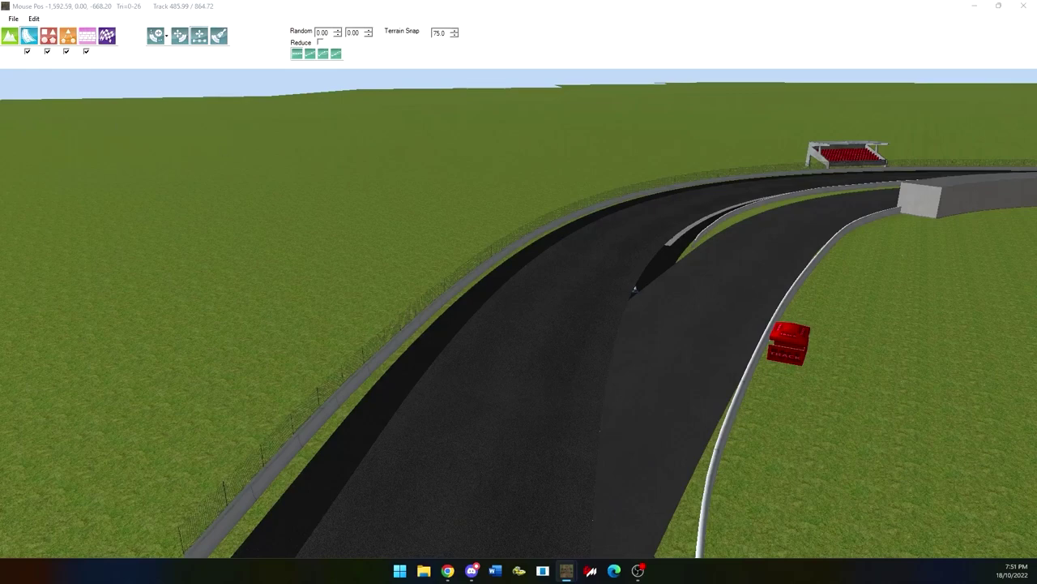
{"action": "left_click_drag", "start_coordinate": [483, 119], "coordinate": [334, 166]}
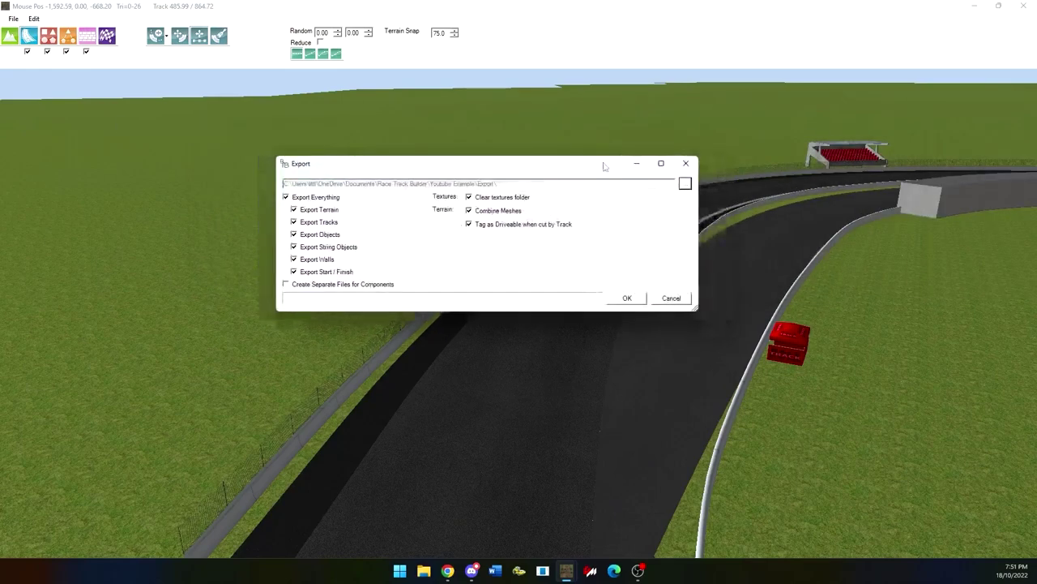
{"action": "left_click", "coordinate": [660, 163]}
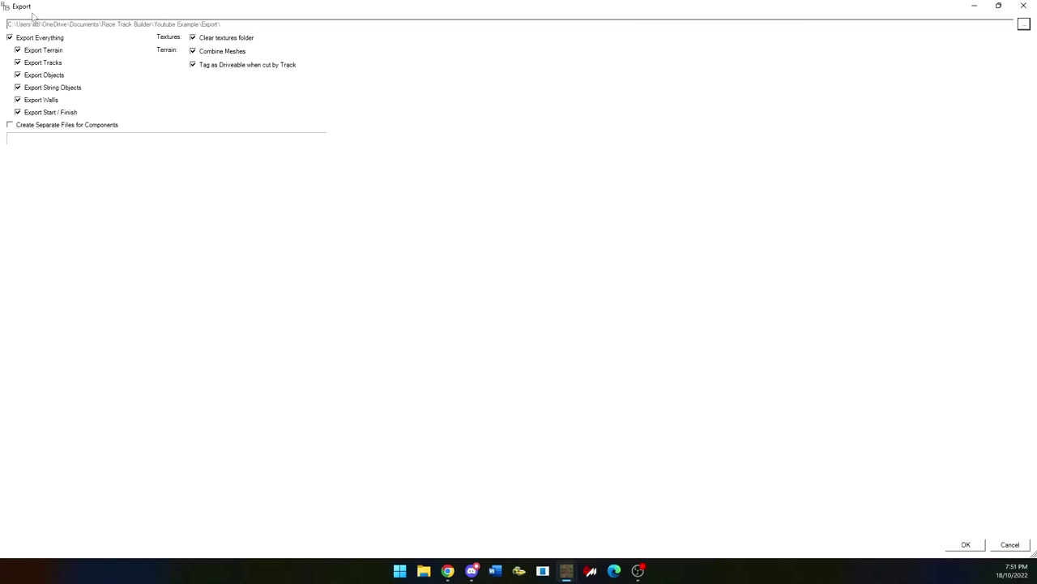
{"action": "left_click_drag", "start_coordinate": [43, 17], "coordinate": [412, 213]}
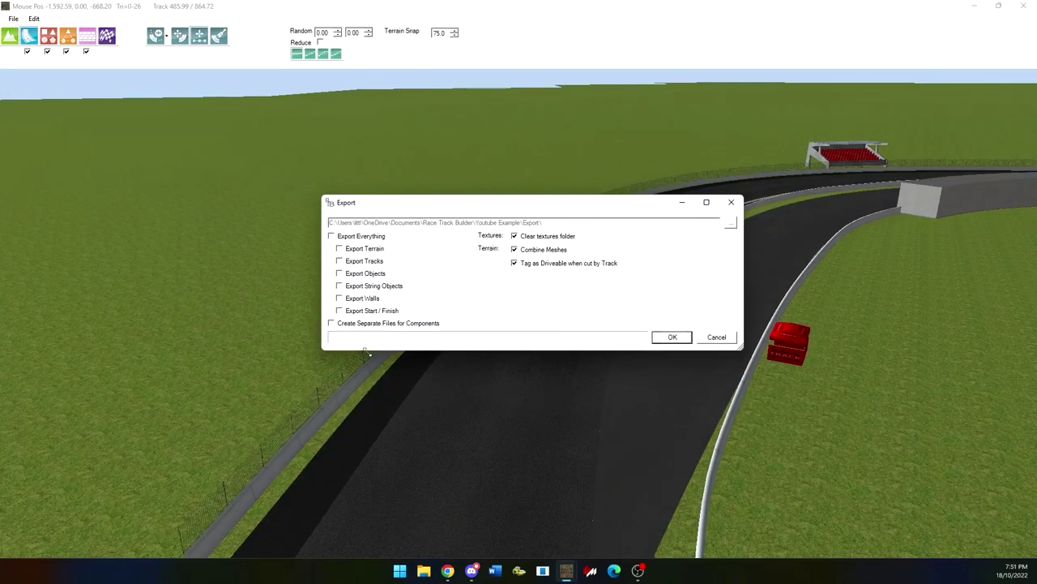
{"action": "left_click", "coordinate": [331, 236]}
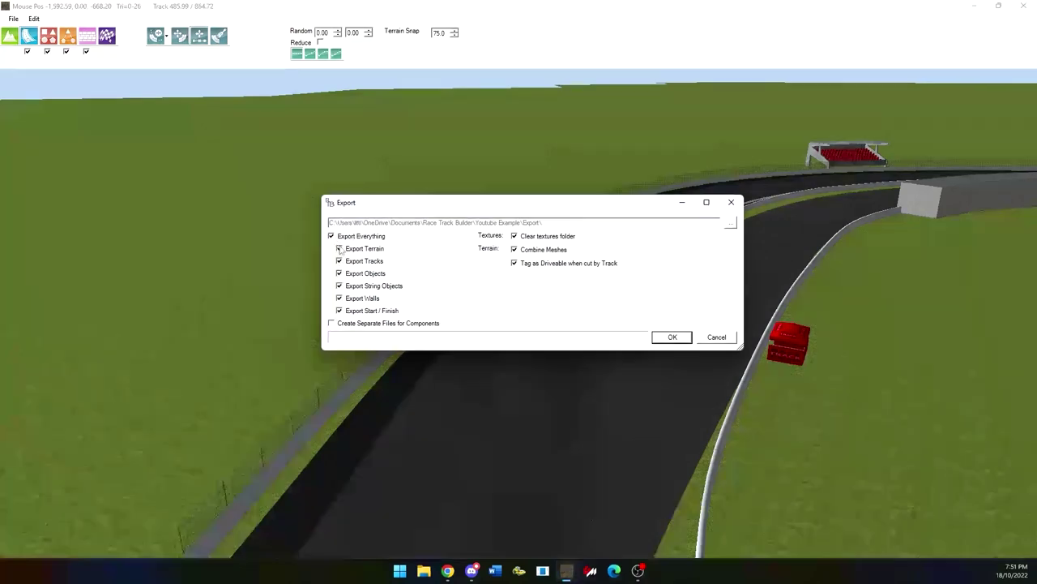
Step: Run the venue export, switch to ksEditor and open youtube_example.fbx from the Youtube Example project's export folder
{"action": "left_click", "coordinate": [670, 340]}
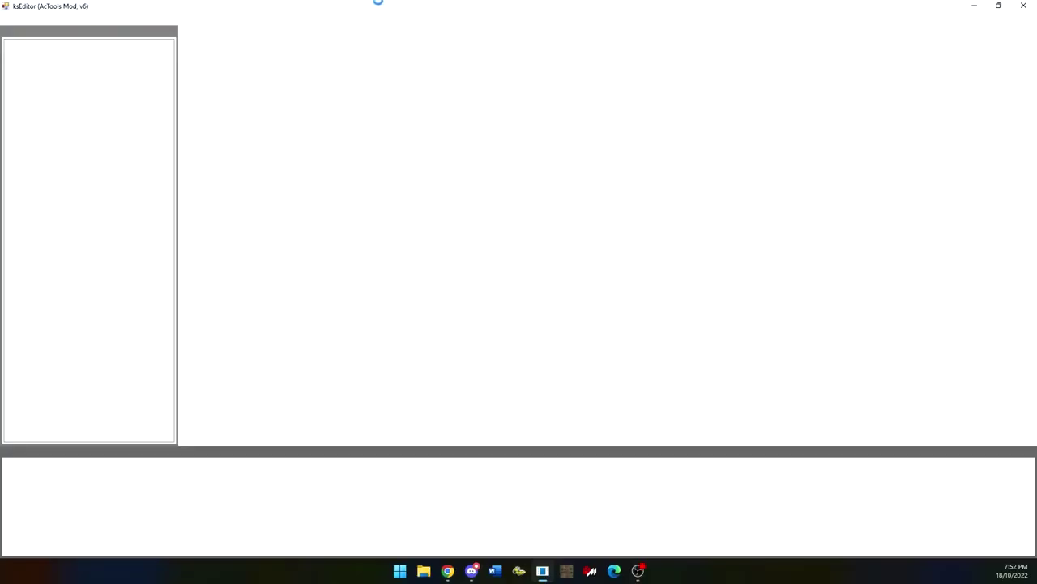
{"action": "left_click", "coordinate": [13, 19]}
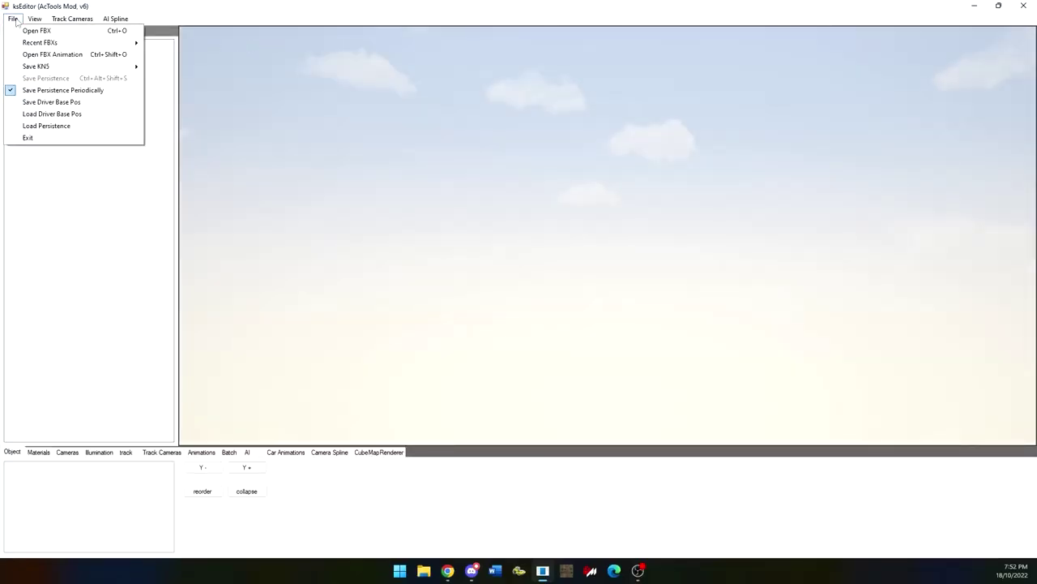
{"action": "left_click", "coordinate": [32, 31]}
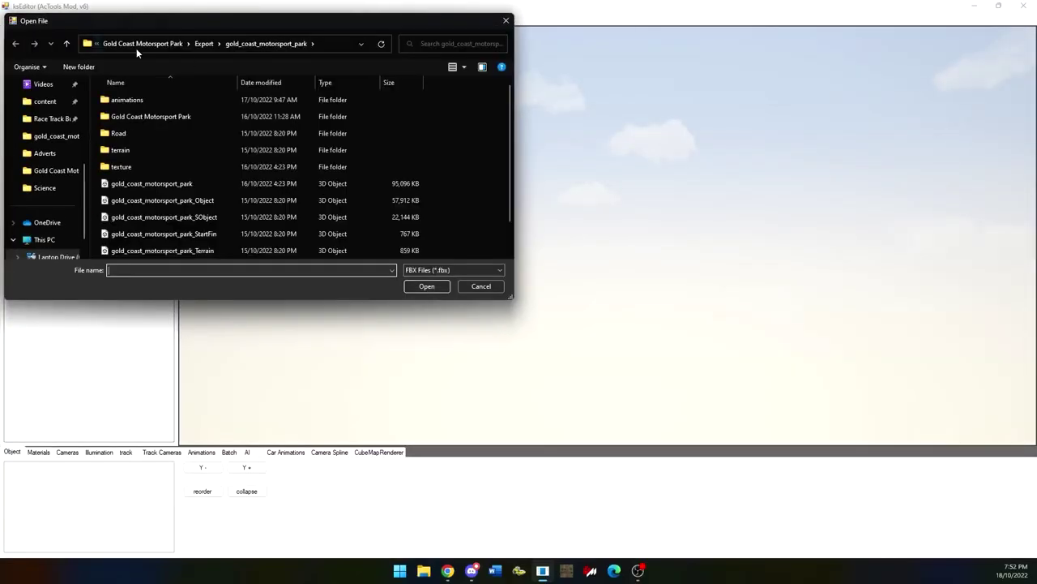
{"action": "left_click", "coordinate": [162, 43]}
{"action": "left_click", "coordinate": [174, 43]}
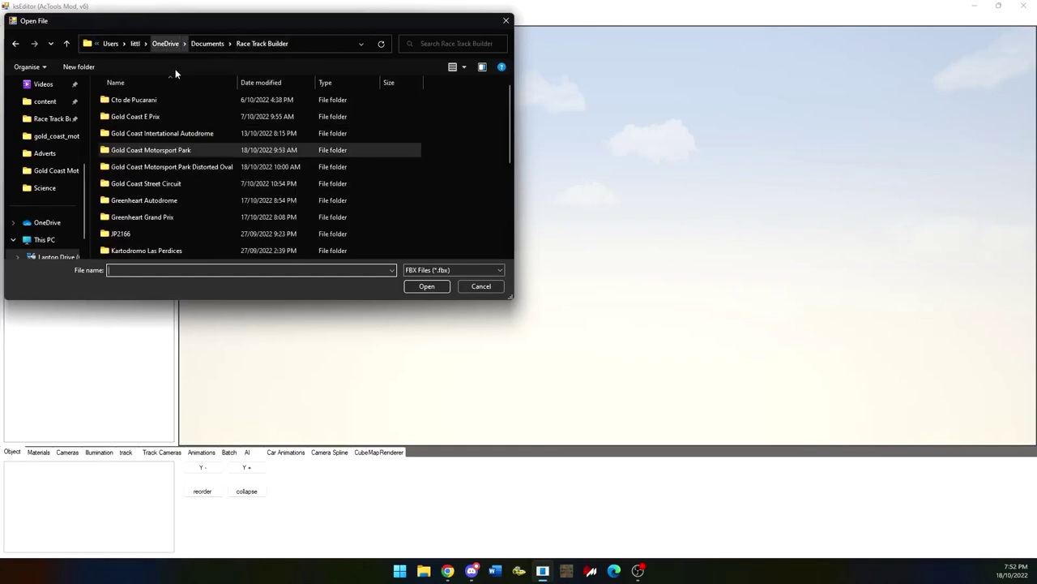
{"action": "scroll", "coordinate": [170, 215], "scroll_direction": "down", "scroll_amount": 4}
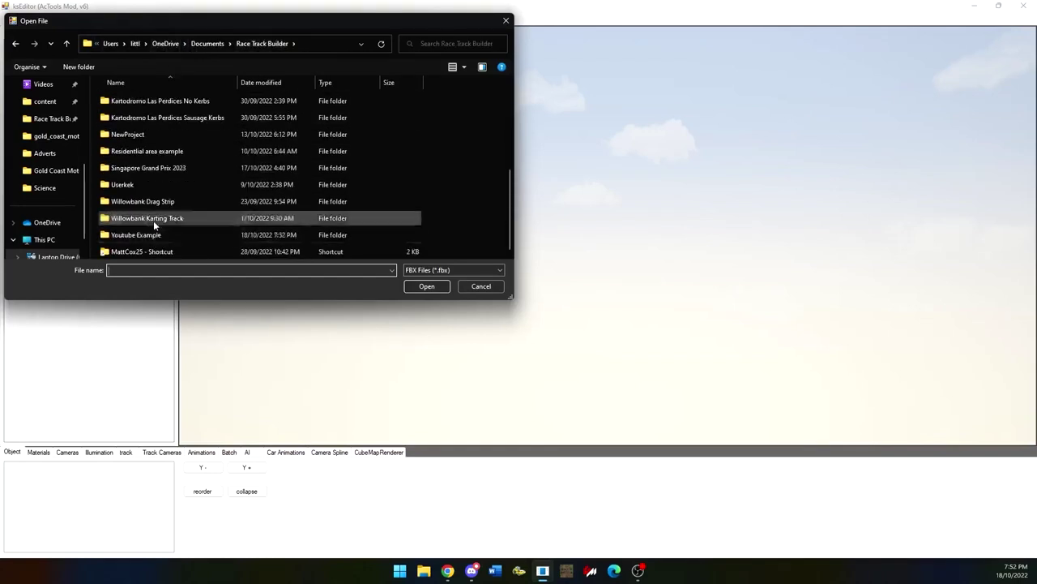
{"action": "left_click", "coordinate": [150, 239]}
{"action": "double_click", "coordinate": [149, 237]}
{"action": "double_click", "coordinate": [130, 120]}
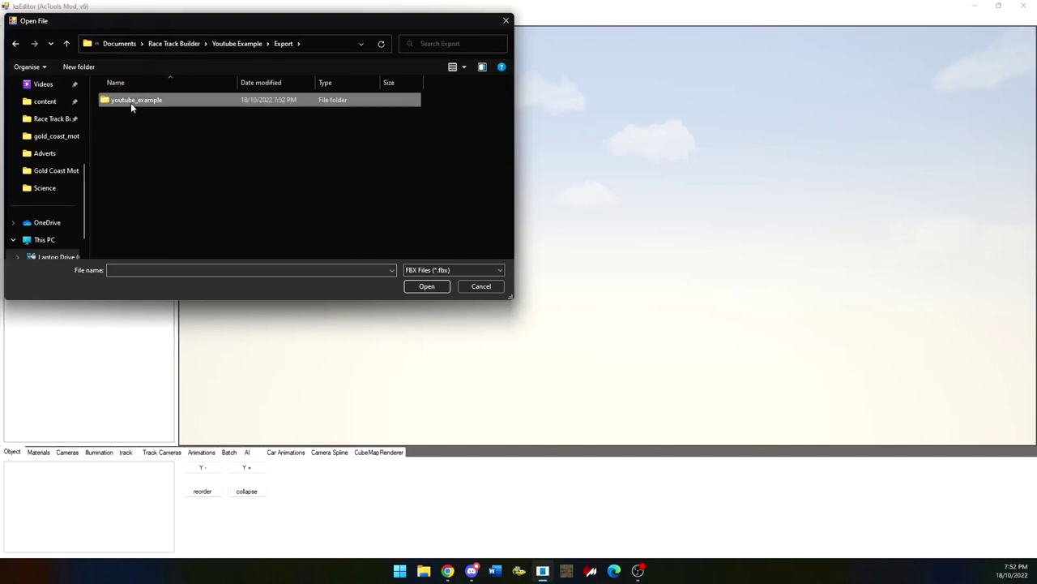
{"action": "double_click", "coordinate": [131, 100]}
{"action": "double_click", "coordinate": [176, 121]}
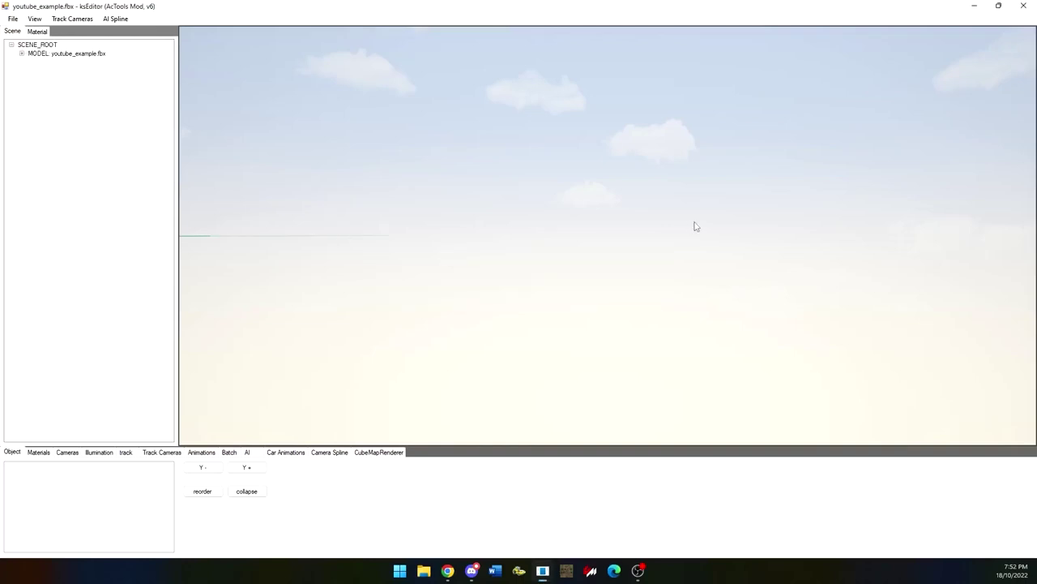
Step: Examine the imported track's garages, pit lane and barriers from several viewpoints
{"action": "right_click_drag", "start_coordinate": [708, 260], "coordinate": [611, 275]}
{"action": "key", "text": "Up"}
{"action": "key", "text": "Up"}
{"action": "key", "text": "Up"}
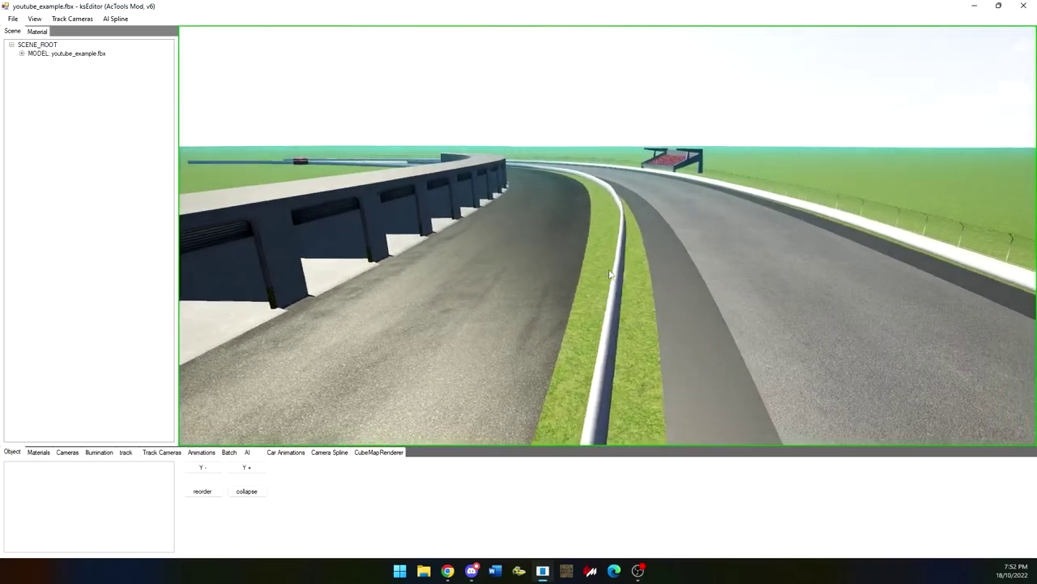
{"action": "right_click_drag", "start_coordinate": [609, 274], "coordinate": [578, 274]}
{"action": "key", "text": "w"}
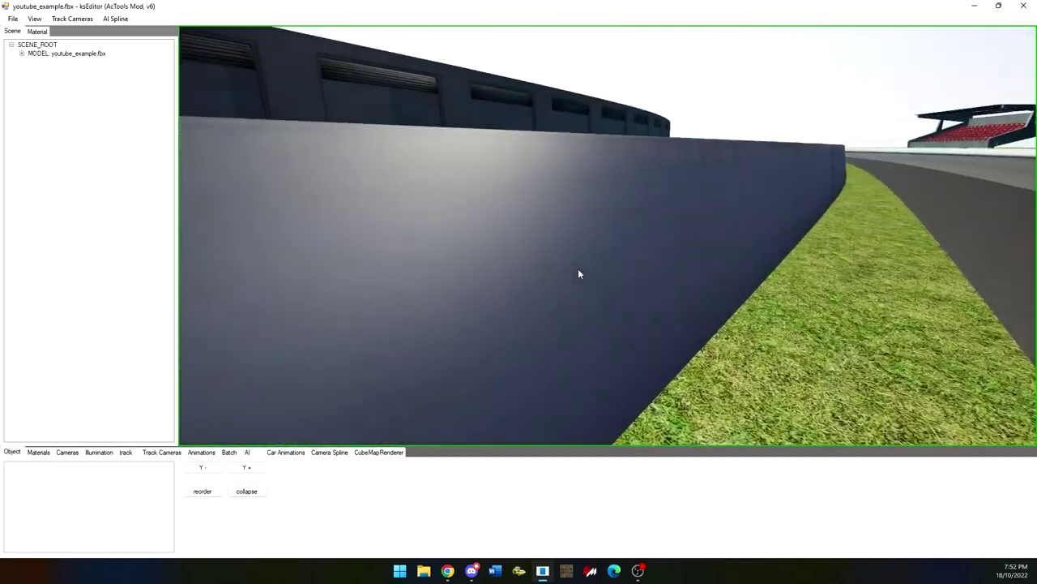
{"action": "key", "text": "s"}
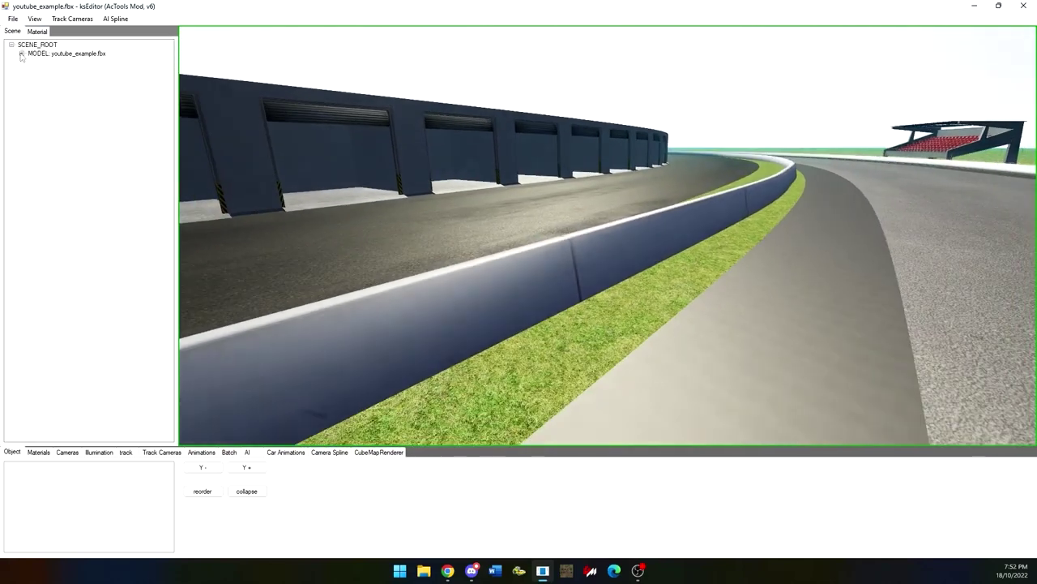
Step: Expand the youtube_example.fbx model tree, including the 1KERB0 and WALL0 to WALL5 nodes
{"action": "left_click", "coordinate": [21, 53]}
{"action": "left_click", "coordinate": [31, 62]}
{"action": "scroll", "coordinate": [111, 318], "scroll_direction": "down", "scroll_amount": 6}
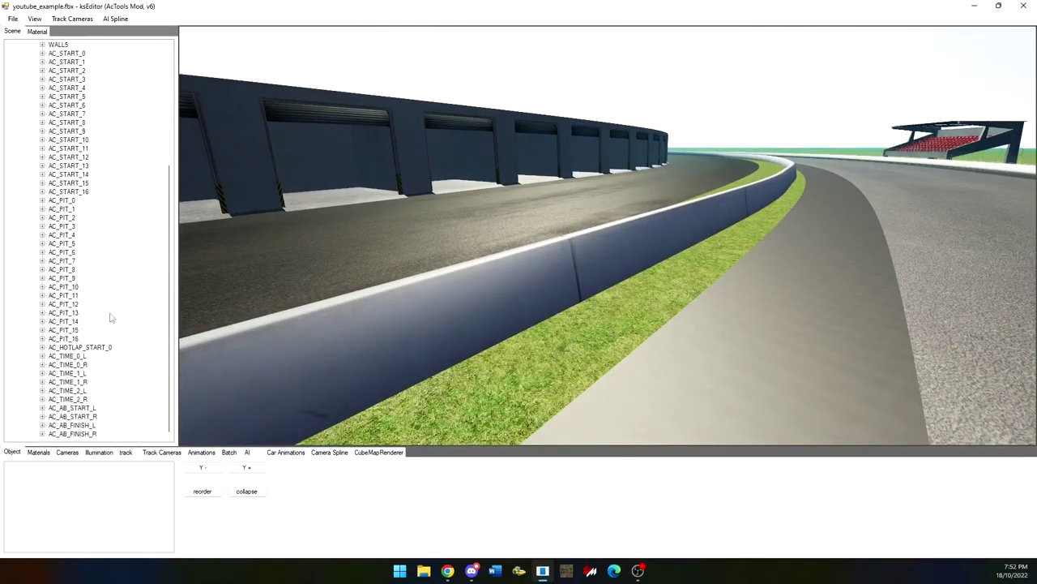
{"action": "scroll", "coordinate": [106, 333], "scroll_direction": "up", "scroll_amount": 7}
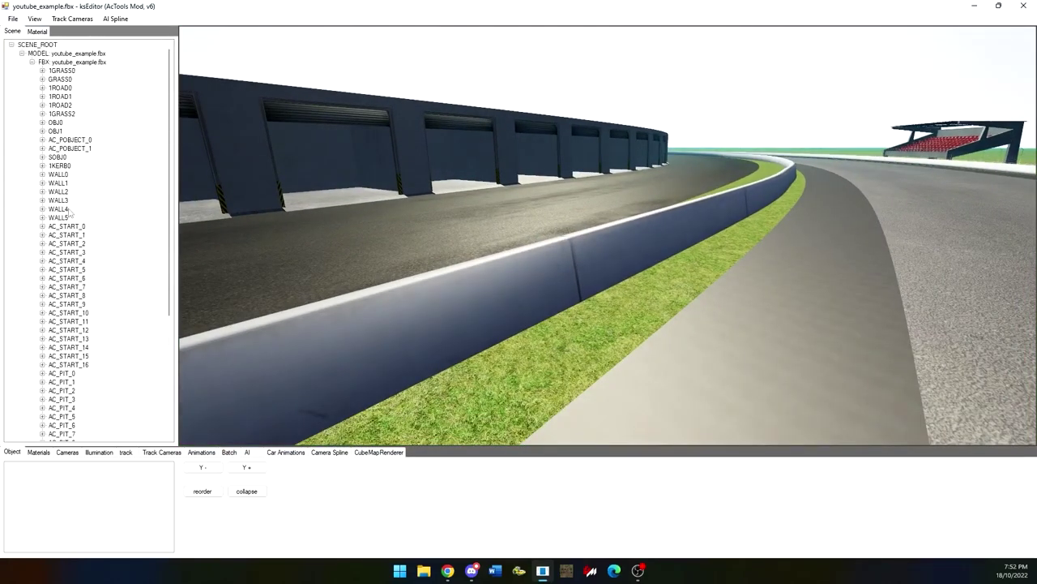
{"action": "left_click", "coordinate": [42, 217]}
{"action": "left_click", "coordinate": [42, 208]}
{"action": "left_click", "coordinate": [42, 200]}
{"action": "left_click", "coordinate": [42, 192]}
{"action": "left_click", "coordinate": [42, 183]}
{"action": "left_click", "coordinate": [42, 174]}
{"action": "left_click", "coordinate": [42, 165]}
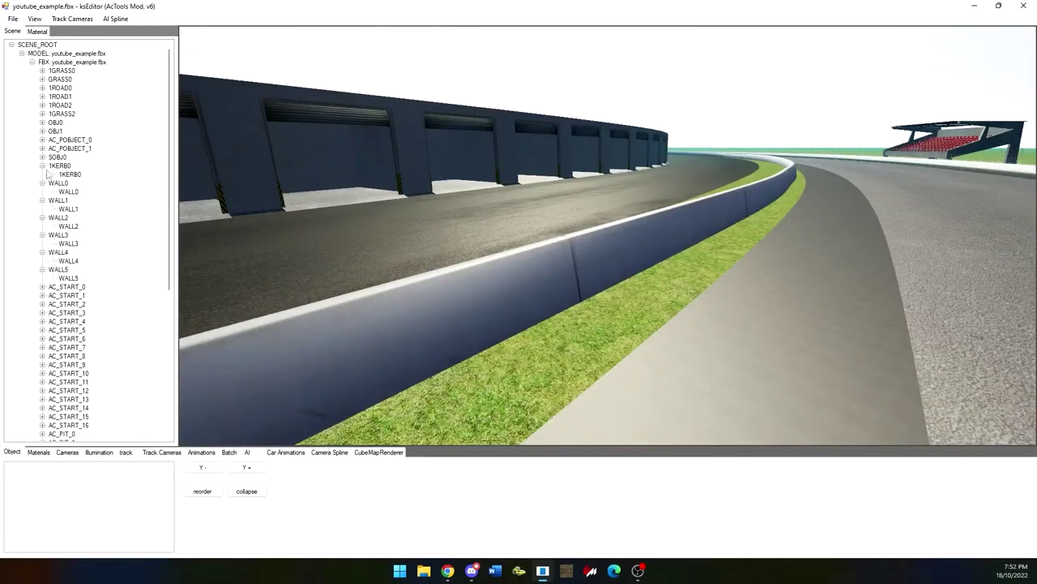
Step: Rename the WALL5 mesh to 1WALL_0 and reuse that name for its parent node
{"action": "left_click", "coordinate": [69, 278]}
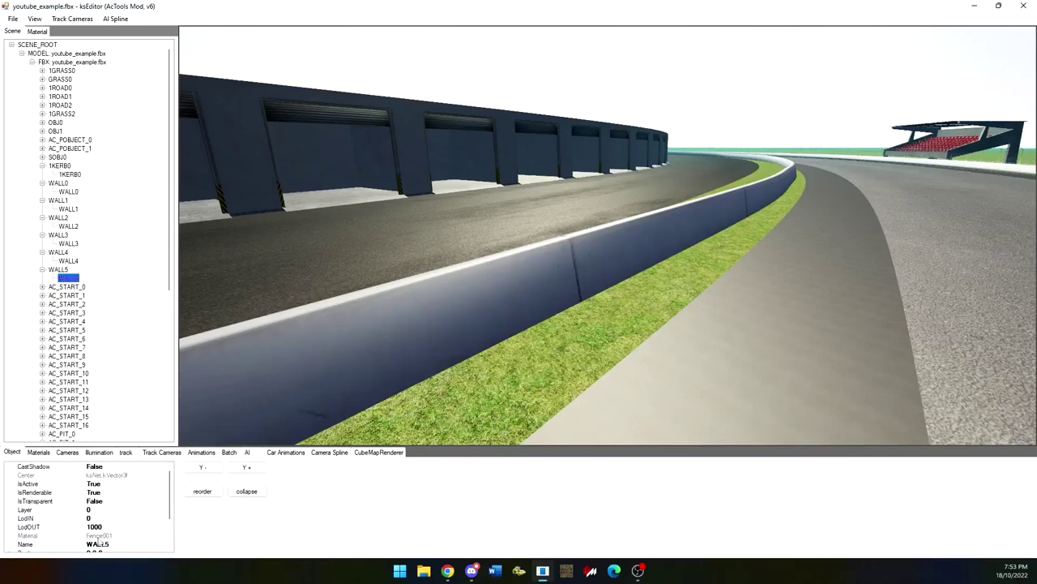
{"action": "left_click", "coordinate": [101, 544]}
{"action": "left_click", "coordinate": [104, 544]}
{"action": "type", "text": "1"}
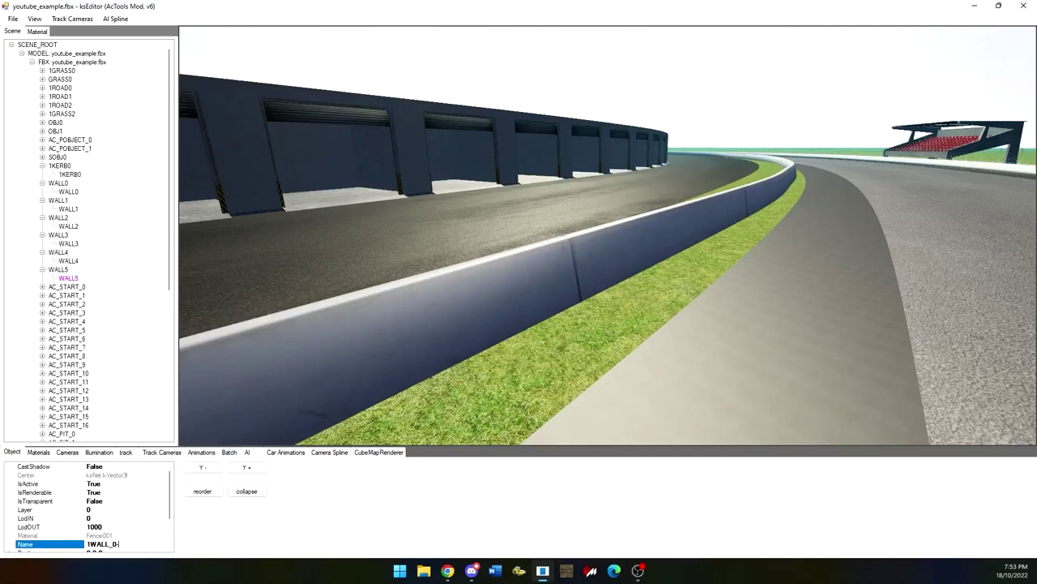
{"action": "key", "text": "Return"}
{"action": "key", "text": "ctrl+c"}
{"action": "left_click", "coordinate": [57, 272]}
{"action": "left_click", "coordinate": [96, 476]}
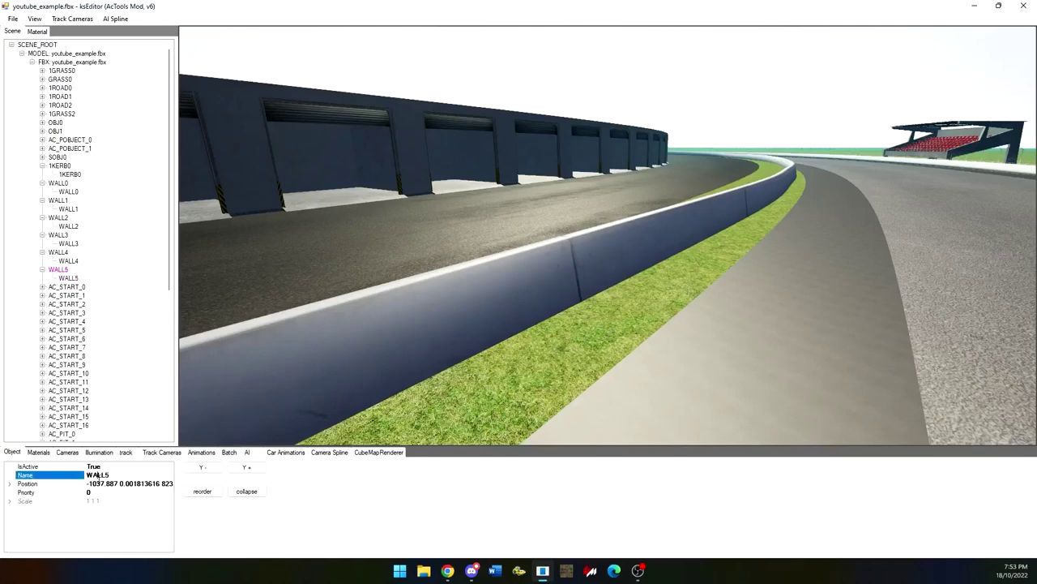
{"action": "key", "text": "ctrl+a"}
{"action": "key", "text": "ctrl+v"}
Step: Rename the remaining wall objects in sequence, from 1WALL_01 for WALL4 to 1WALL_05 for WALL0
{"action": "left_click", "coordinate": [68, 260]}
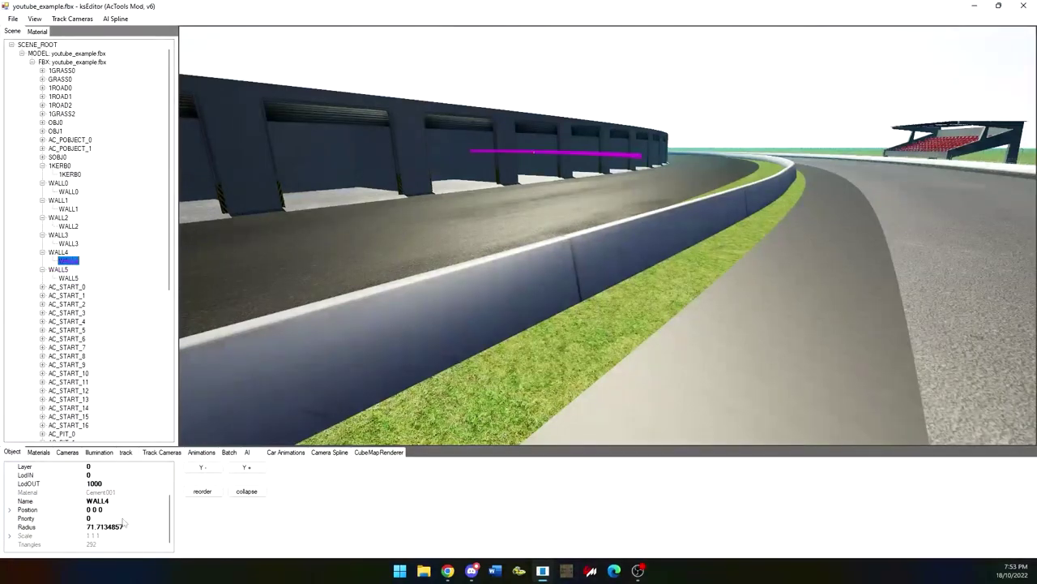
{"action": "left_click", "coordinate": [102, 502]}
{"action": "key", "text": "ctrl+a"}
{"action": "key", "text": "ctrl+v"}
{"action": "type", "text": "1"}
{"action": "left_click", "coordinate": [58, 183]}
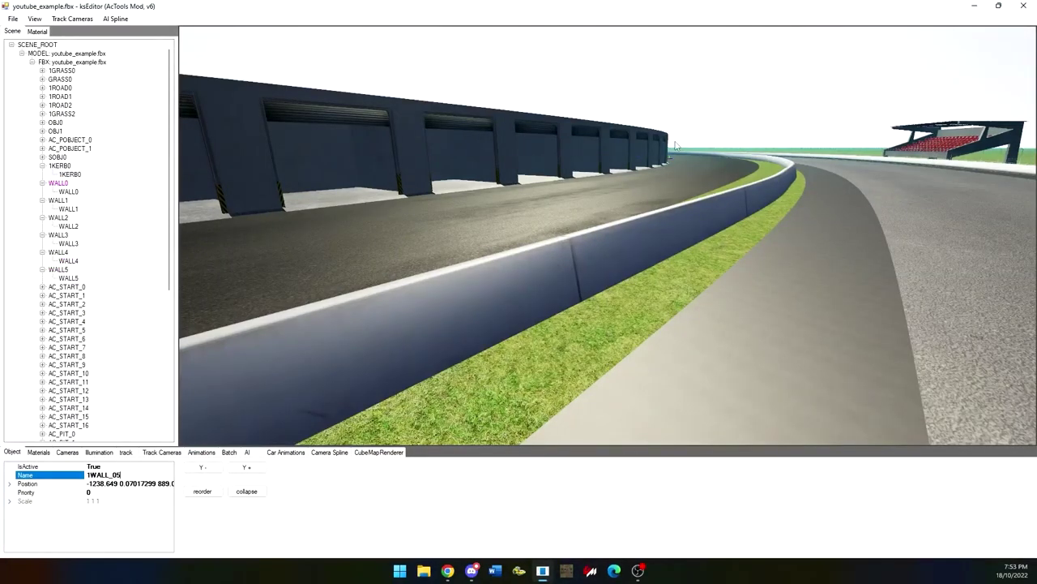
Step: Rename the garage building's SOBJ0 mesh and its parent node to 1WALL_06
{"action": "right_click_drag", "start_coordinate": [673, 142], "coordinate": [437, 131]}
{"action": "key", "text": "Up"}
{"action": "left_click_drag", "start_coordinate": [436, 131], "coordinate": [688, 145]}
{"action": "right_click_drag", "start_coordinate": [688, 145], "coordinate": [677, 141]}
{"action": "key", "text": "Up"}
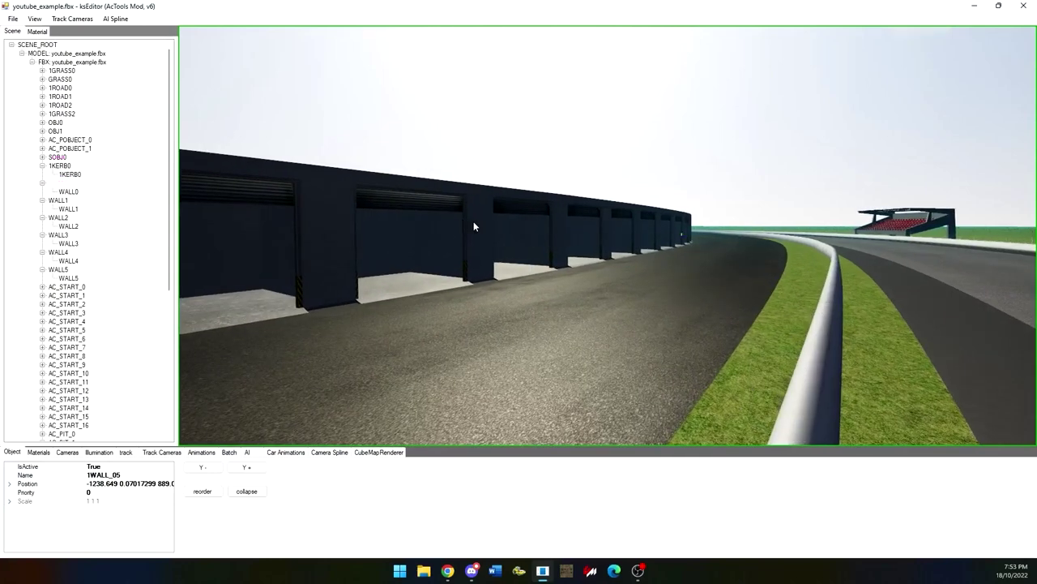
{"action": "left_click", "coordinate": [474, 227]}
{"action": "left_click", "coordinate": [108, 502]}
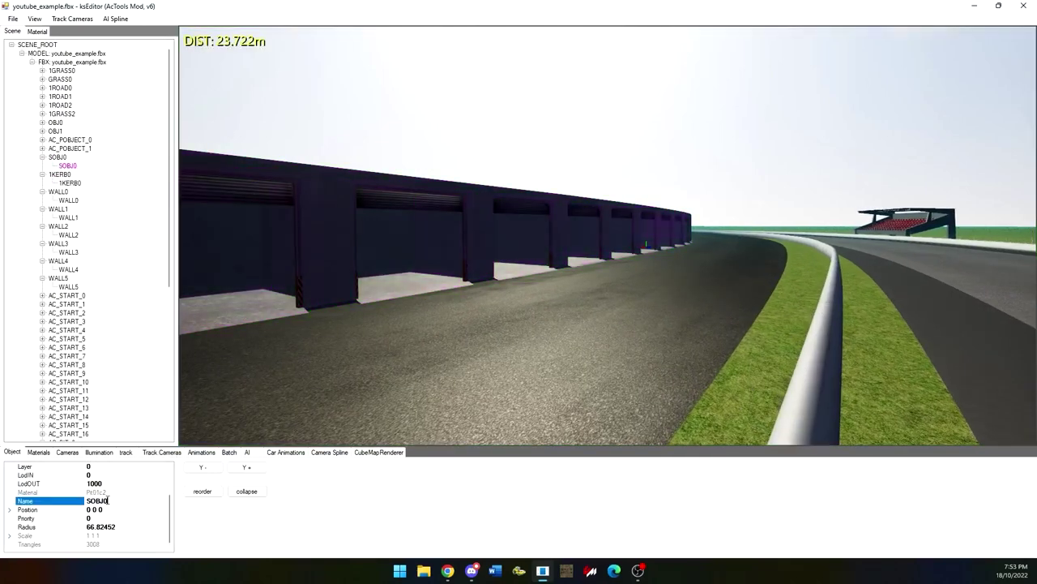
{"action": "type", "text": "WALL_0"}
{"action": "key", "text": "BackSpace"}
{"action": "key", "text": "BackSpace"}
{"action": "key", "text": "BackSpace"}
{"action": "key", "text": "BackSpace"}
{"action": "key", "text": "BackSpace"}
{"action": "type", "text": "1"}
{"action": "left_click", "coordinate": [58, 157]}
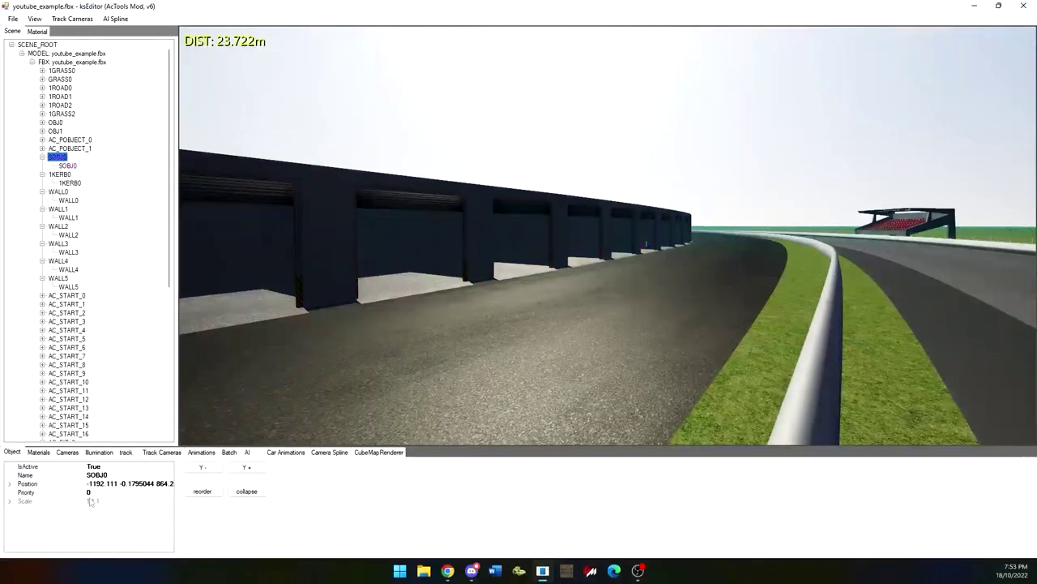
{"action": "left_click", "coordinate": [106, 475]}
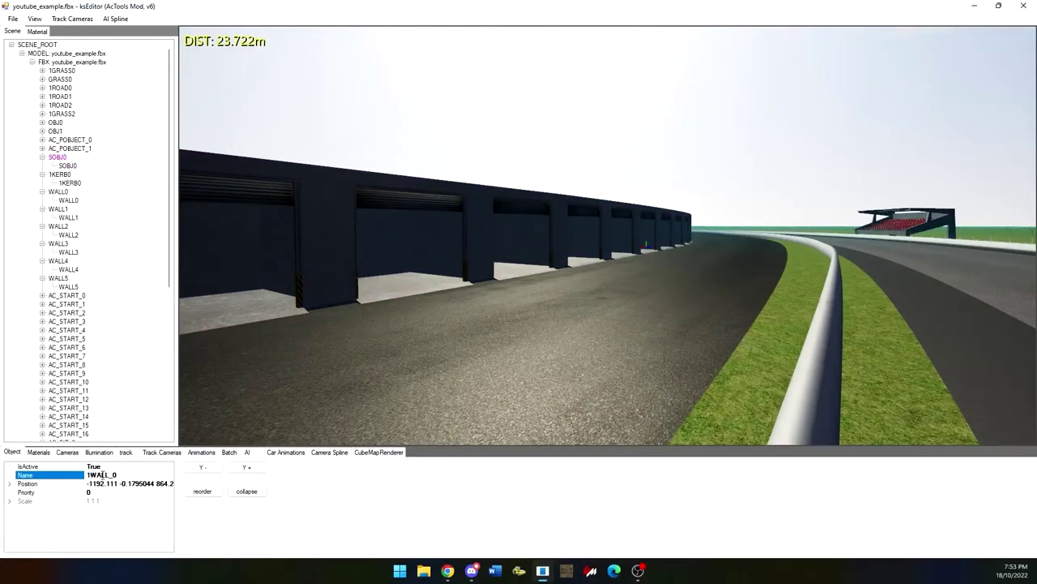
Step: Select the grandstand and the outer trackside fence to check their object names
{"action": "right_click_drag", "start_coordinate": [500, 331], "coordinate": [467, 336]}
{"action": "scroll", "coordinate": [538, 323], "scroll_direction": "up", "scroll_amount": 5}
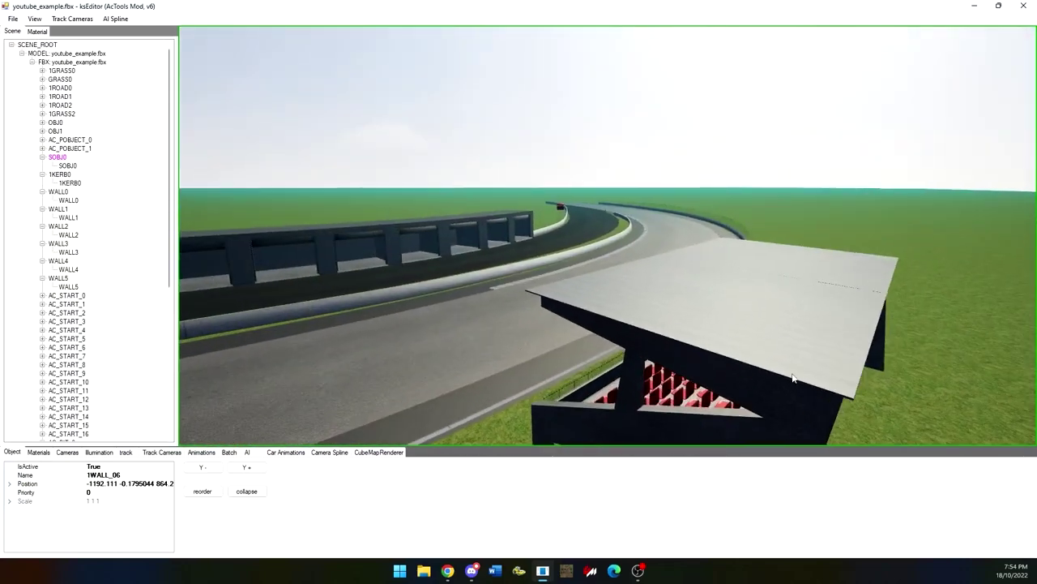
{"action": "left_click", "coordinate": [794, 378]}
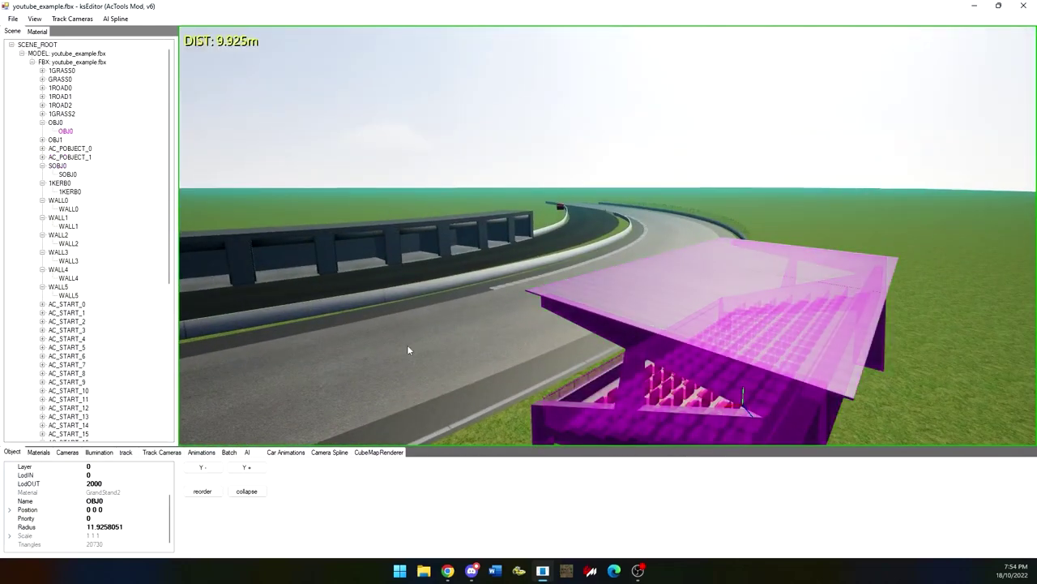
{"action": "left_click", "coordinate": [425, 418]}
{"action": "left_click_drag", "start_coordinate": [398, 400], "coordinate": [372, 392]}
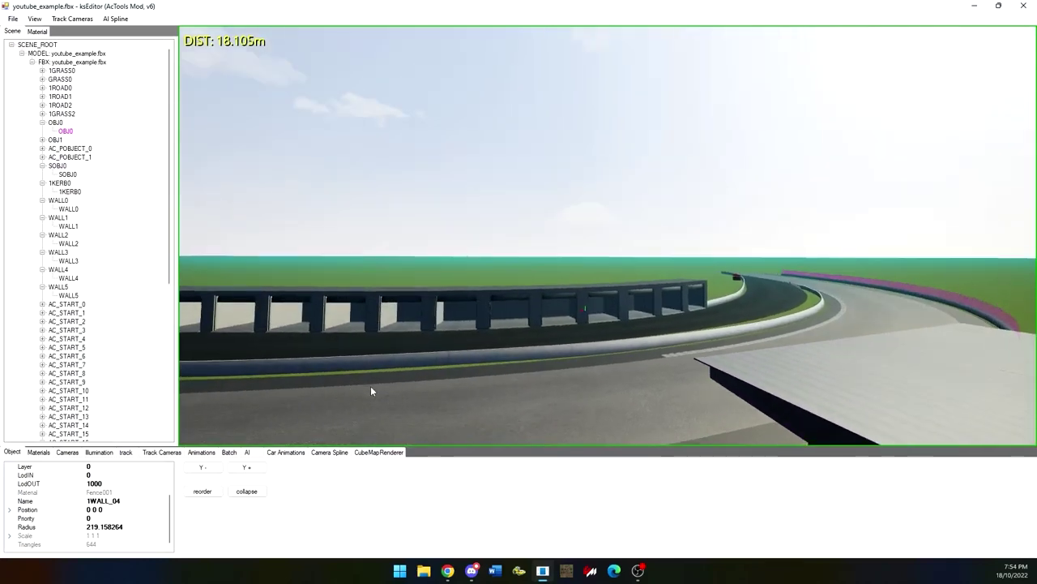
{"action": "scroll", "coordinate": [371, 387], "scroll_direction": "down", "scroll_amount": 2}
{"action": "scroll", "coordinate": [372, 390], "scroll_direction": "up", "scroll_amount": 5}
{"action": "right_click_drag", "start_coordinate": [375, 392], "coordinate": [842, 486]}
{"action": "left_click_drag", "start_coordinate": [464, 376], "coordinate": [389, 361]}
Step: Rename the pit lane's 1ROAD2 mesh and its parent node to 1PITS_0
{"action": "left_click", "coordinate": [493, 273]}
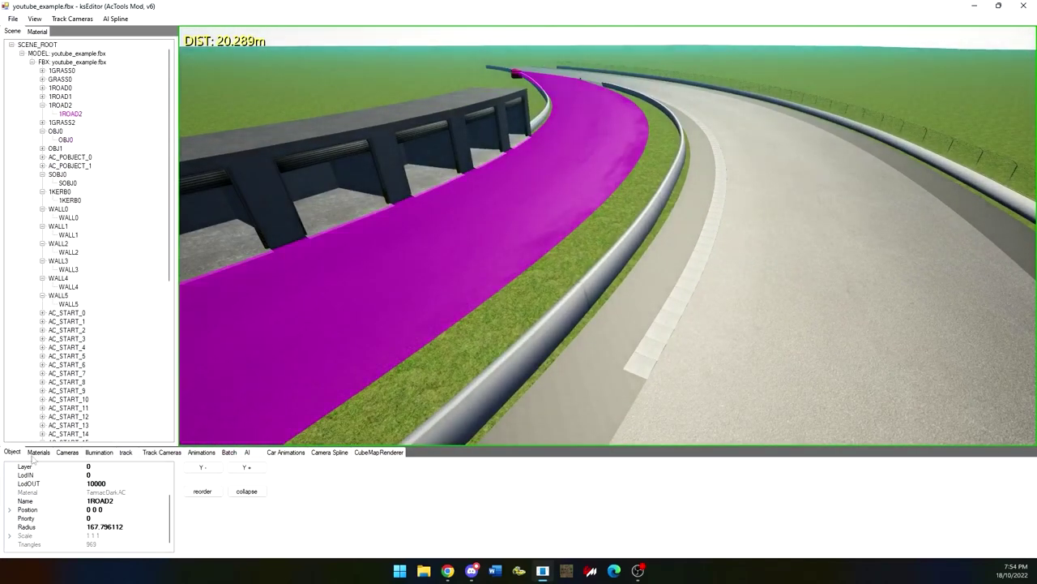
{"action": "double_click", "coordinate": [97, 501]}
{"action": "key", "text": "BackSpace"}
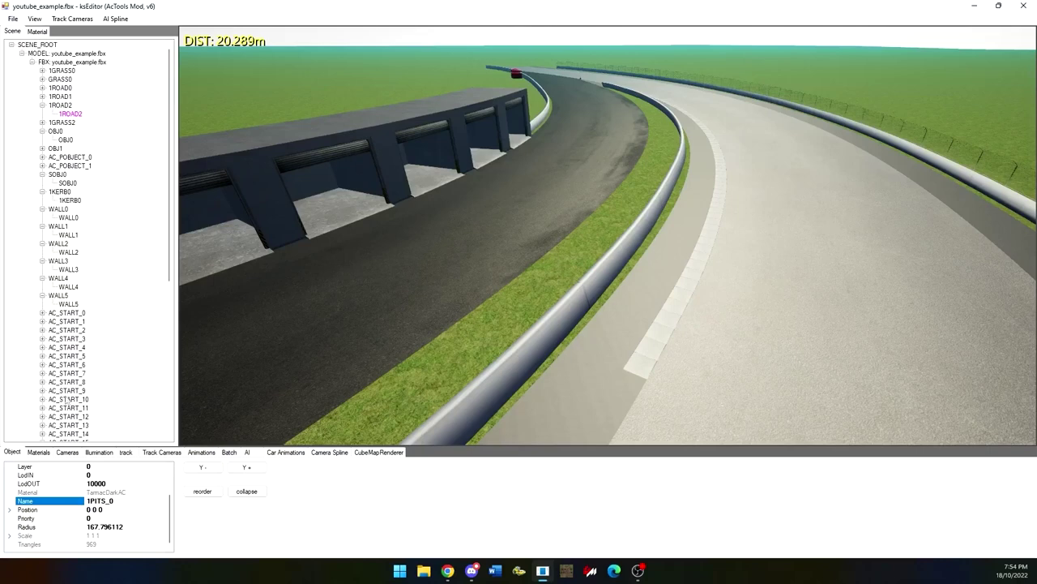
{"action": "left_click", "coordinate": [54, 107]}
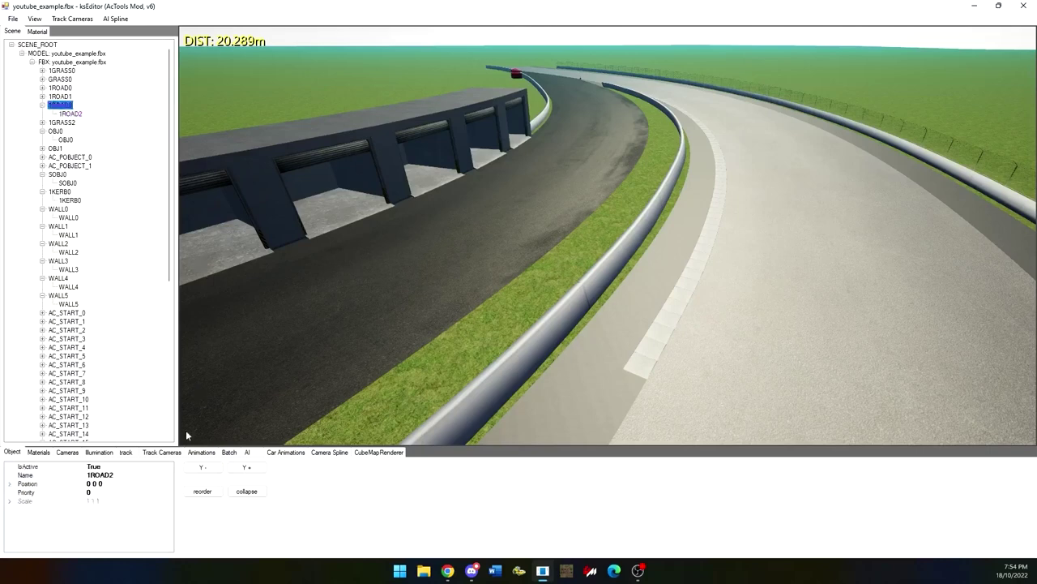
{"action": "left_click", "coordinate": [110, 478]}
{"action": "key", "text": "BackSpace"}
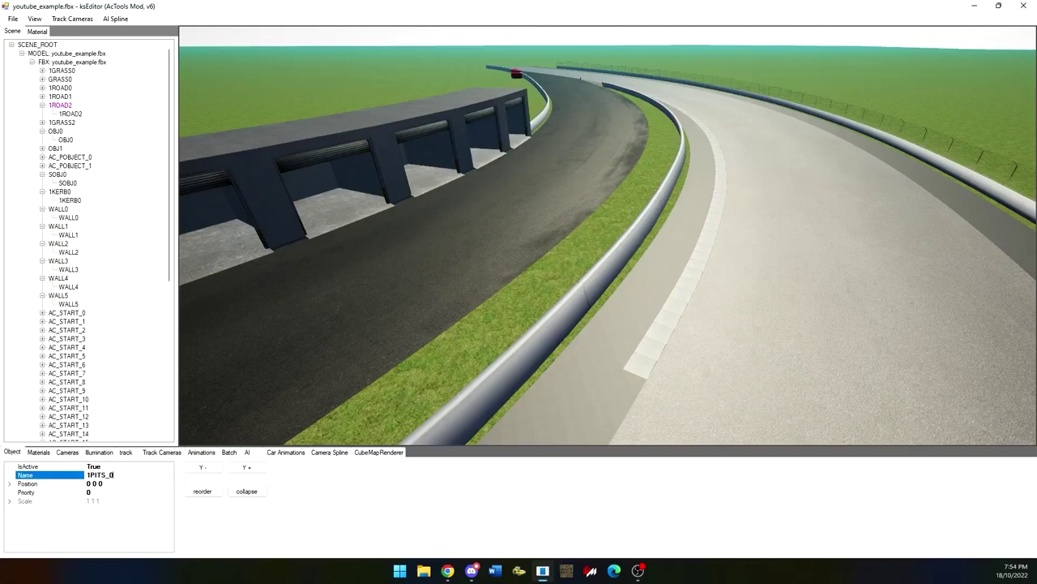
Step: Rename the 1ROAD0 node and its mesh, the strips along the track edges, to 1GRASS0
{"action": "left_click", "coordinate": [515, 296]}
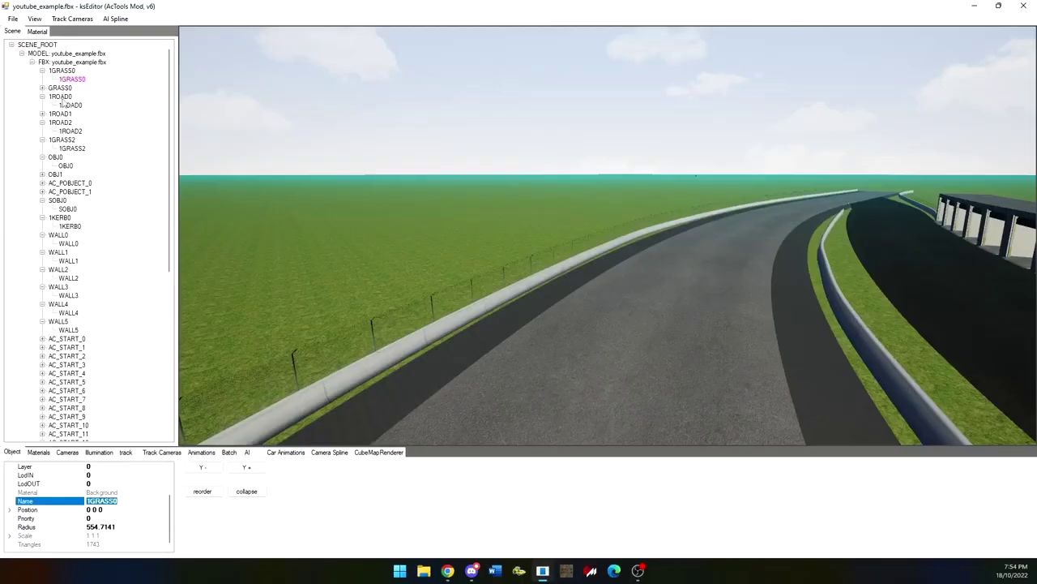
{"action": "left_click", "coordinate": [63, 96]}
{"action": "left_click", "coordinate": [104, 476]}
{"action": "type", "text": "1GRASS0"}
{"action": "left_click", "coordinate": [71, 105]}
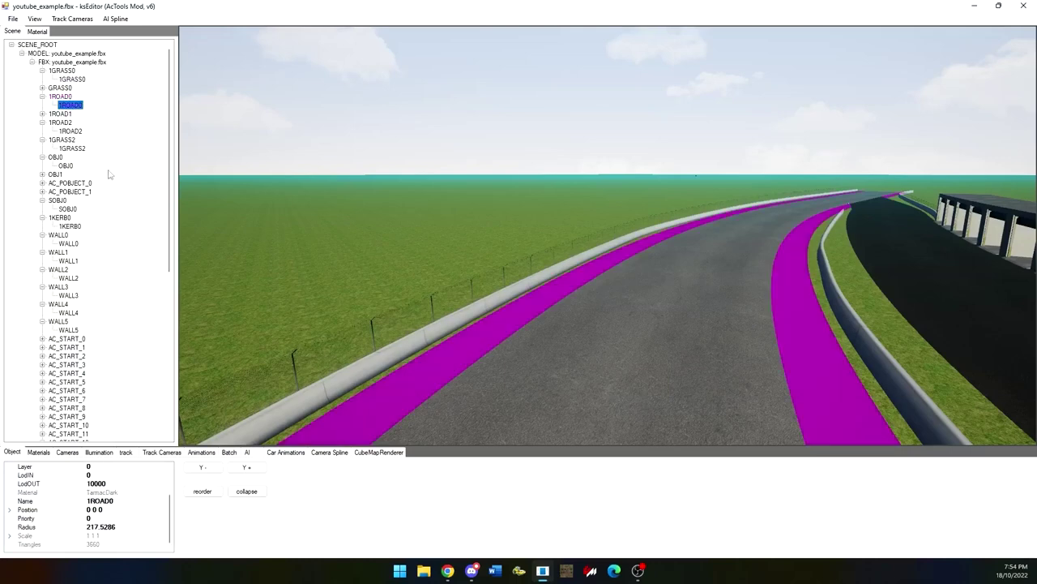
{"action": "left_click", "coordinate": [104, 500]}
{"action": "type", "text": "1GRASS0"}
Step: Save the scene as a track KN5 file named youtube_example in the project's youtube_example export folder
{"action": "left_click", "coordinate": [12, 19]}
{"action": "mouse_move", "coordinate": [61, 68]}
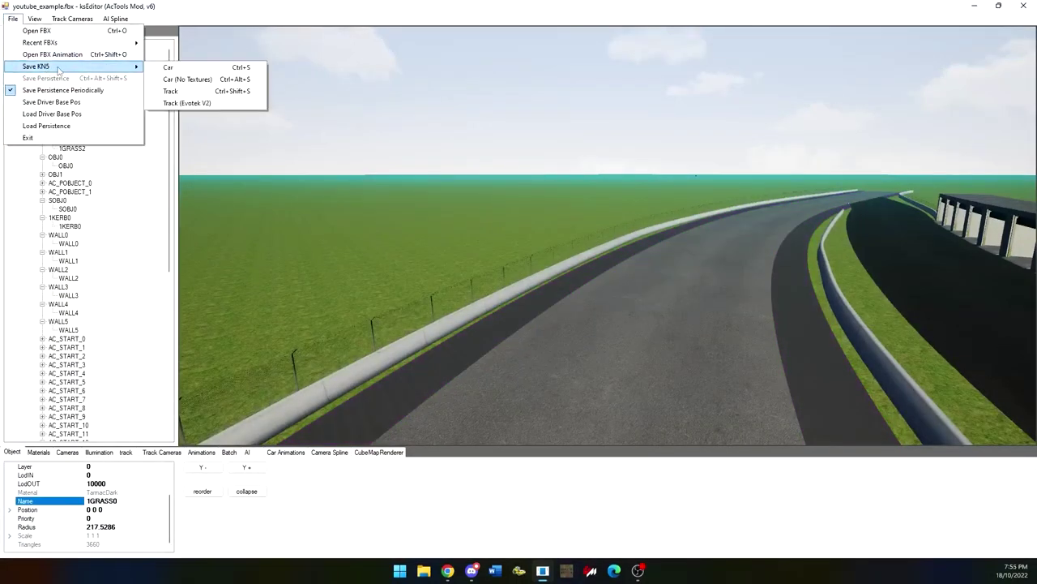
{"action": "left_click", "coordinate": [187, 91]}
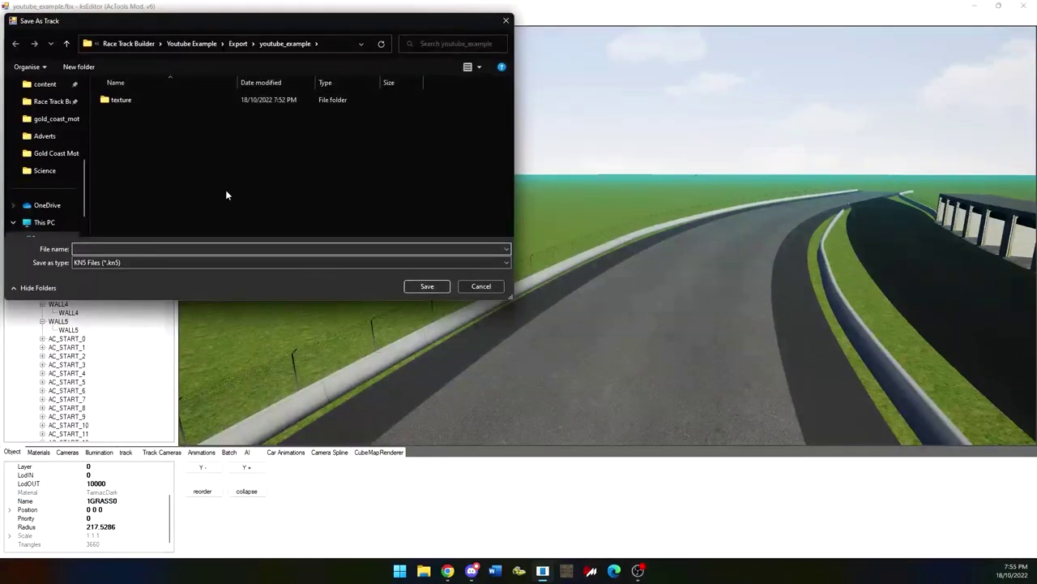
{"action": "type", "text": "y"}
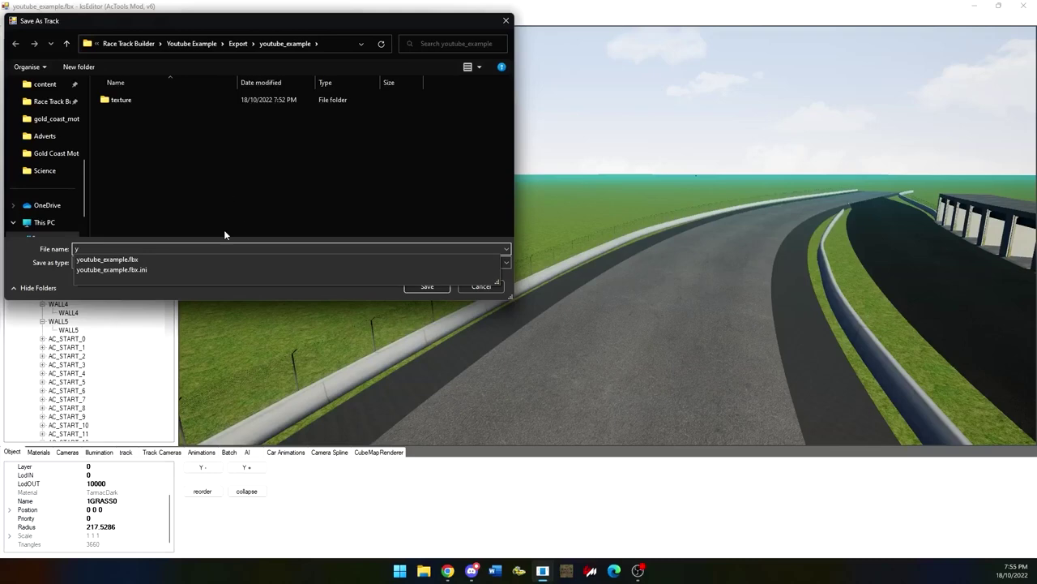
{"action": "left_click", "coordinate": [154, 260]}
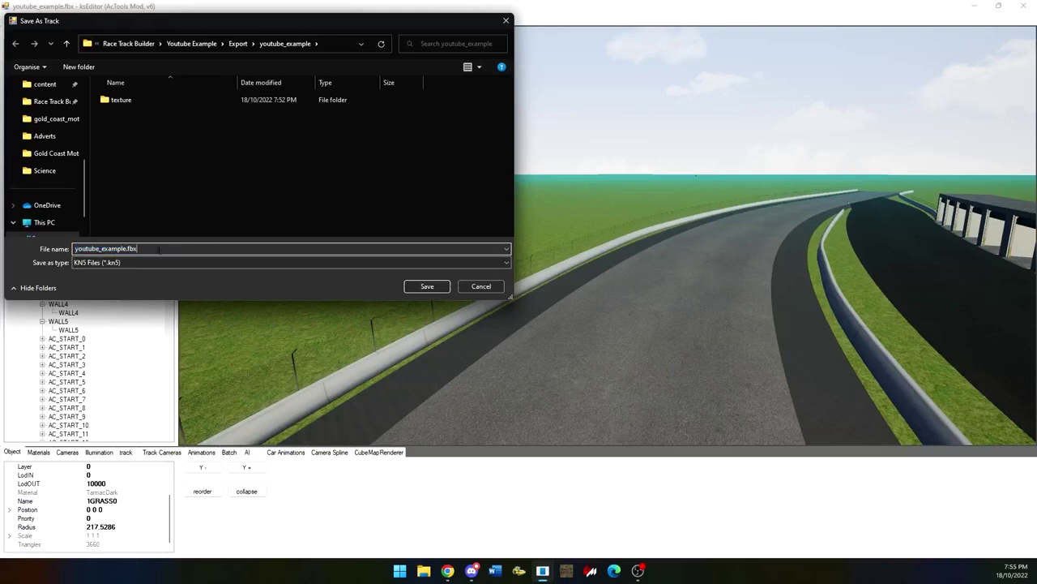
{"action": "key", "text": "BackSpace"}
{"action": "key", "text": "BackSpace"}
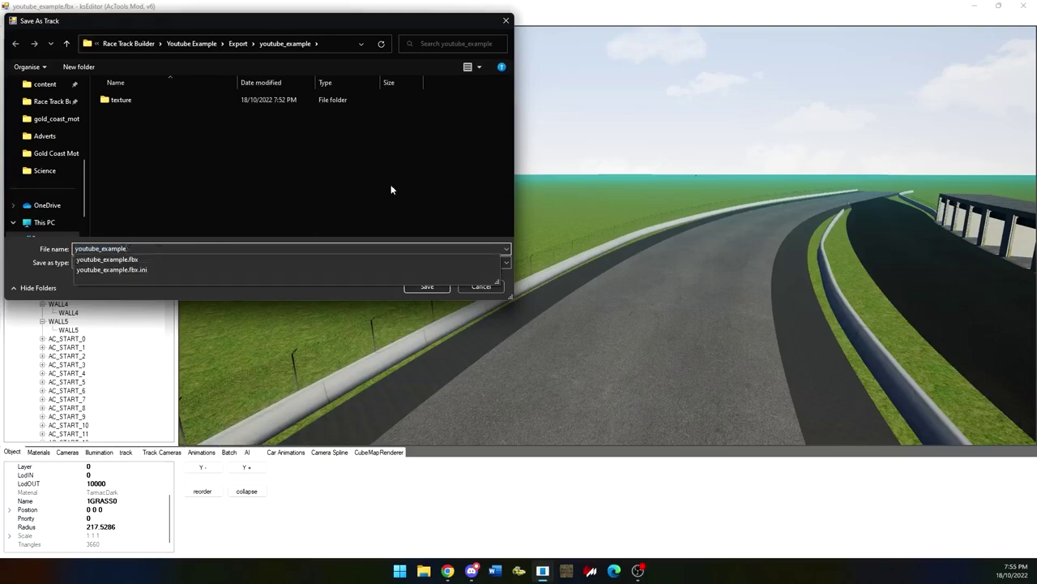
{"action": "left_click", "coordinate": [396, 186]}
{"action": "left_click", "coordinate": [428, 286]}
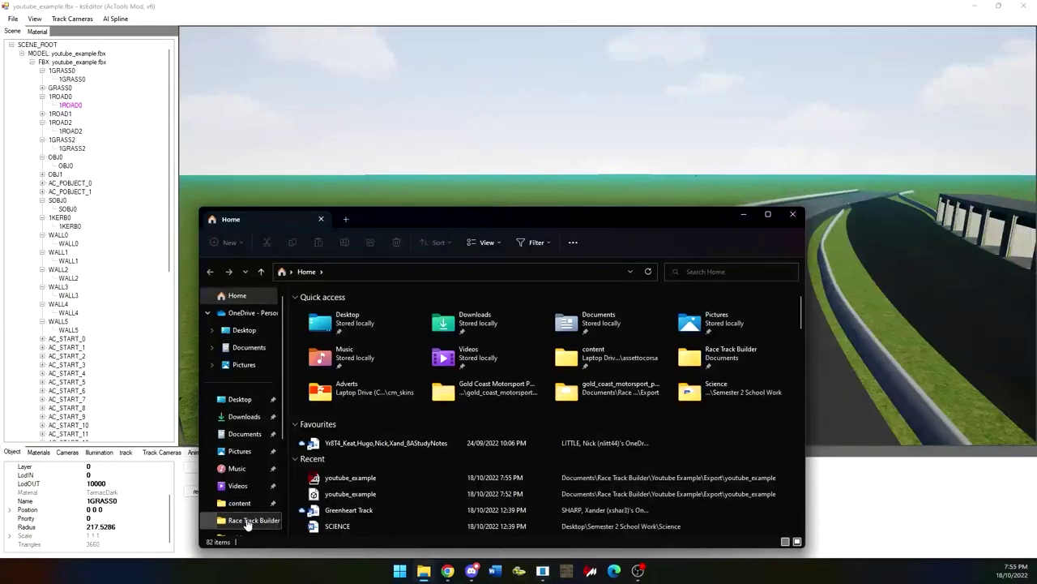
Step: In File Explorer, copy the Empty Track Template folder from steamapps\common\Race Track Builder\Support\Assetto Corsa
{"action": "left_click", "coordinate": [239, 503]}
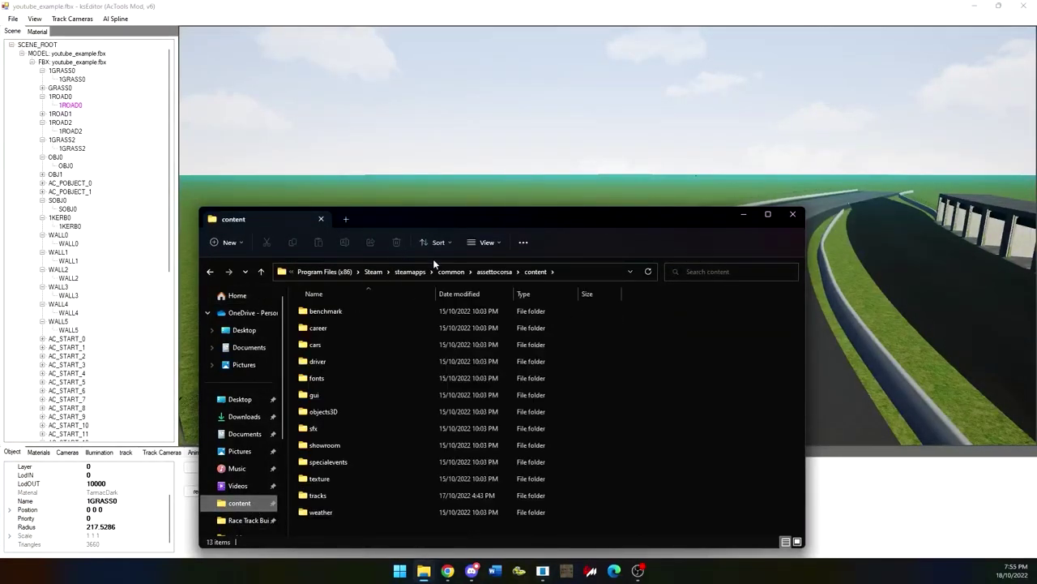
{"action": "left_click", "coordinate": [421, 276]}
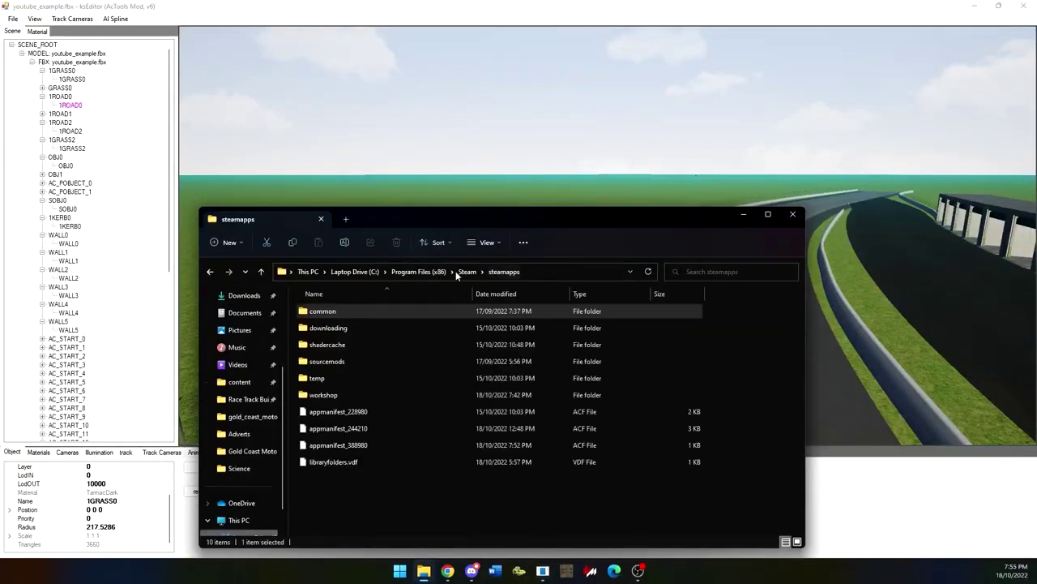
{"action": "double_click", "coordinate": [393, 316]}
{"action": "left_click", "coordinate": [342, 330]}
{"action": "double_click", "coordinate": [342, 331]}
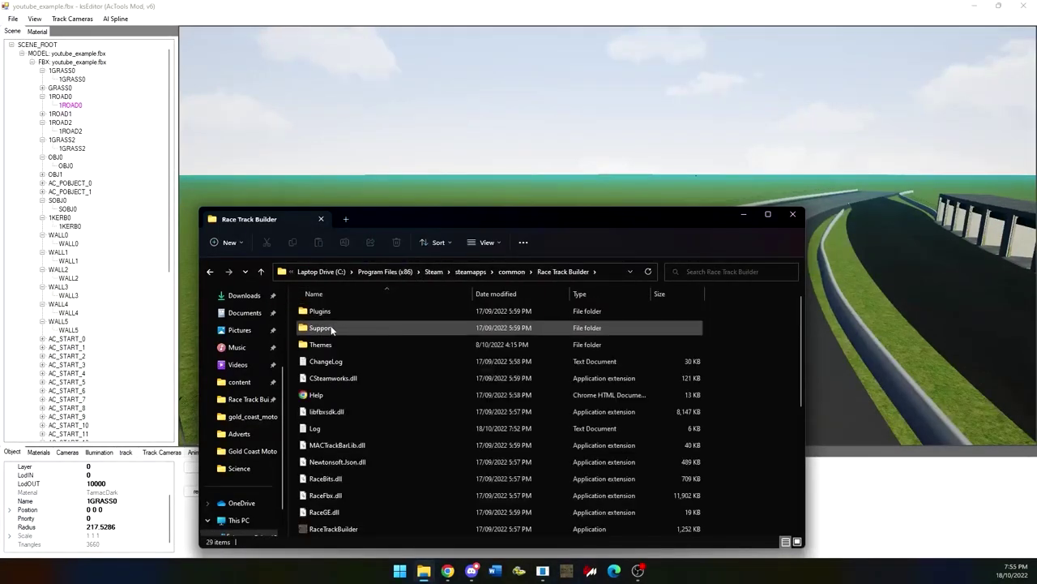
{"action": "left_click", "coordinate": [332, 329]}
{"action": "double_click", "coordinate": [332, 329]}
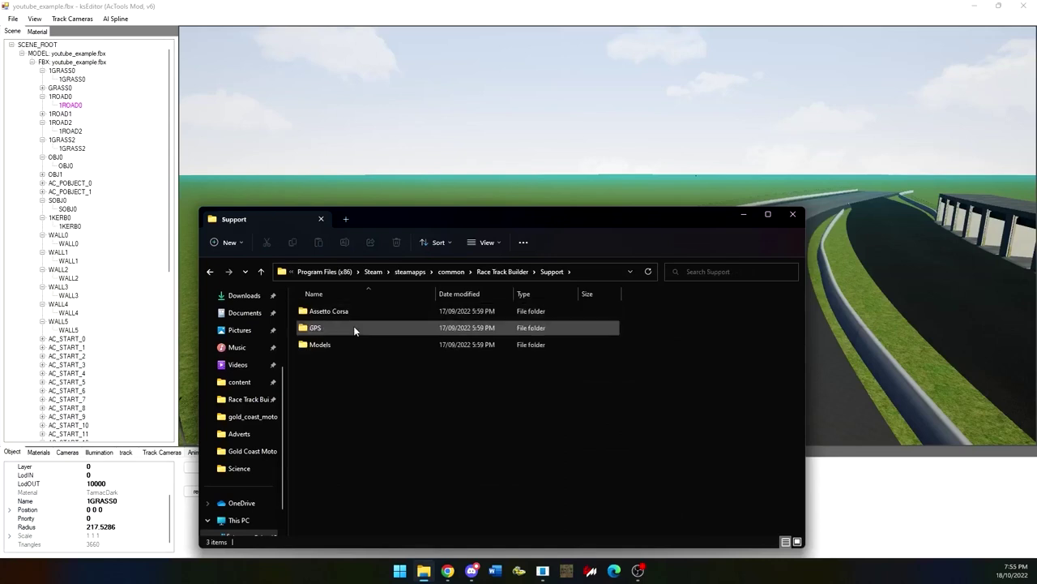
{"action": "double_click", "coordinate": [341, 311]}
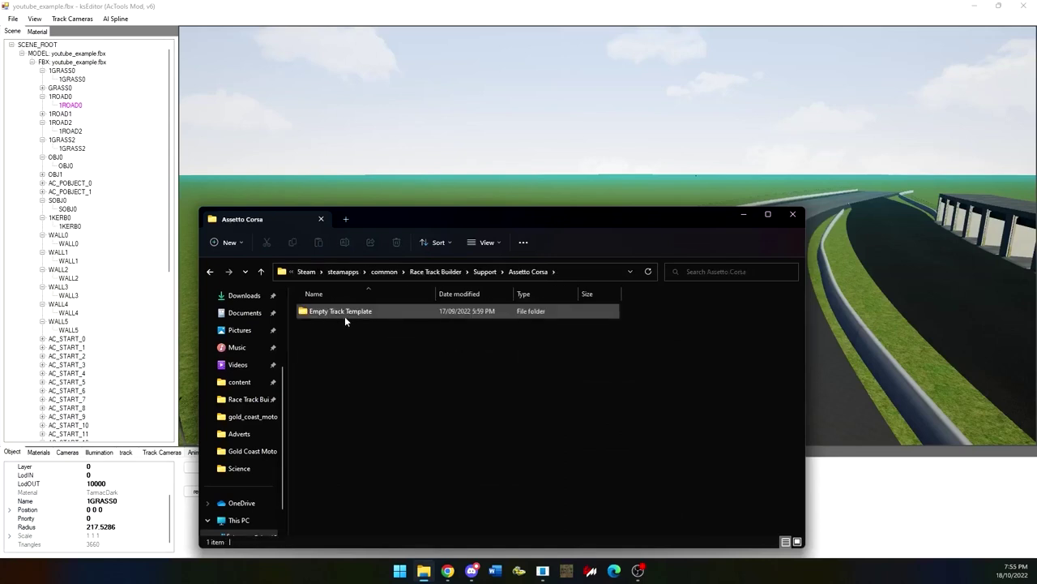
{"action": "double_click", "coordinate": [344, 314]}
{"action": "left_click", "coordinate": [210, 272]}
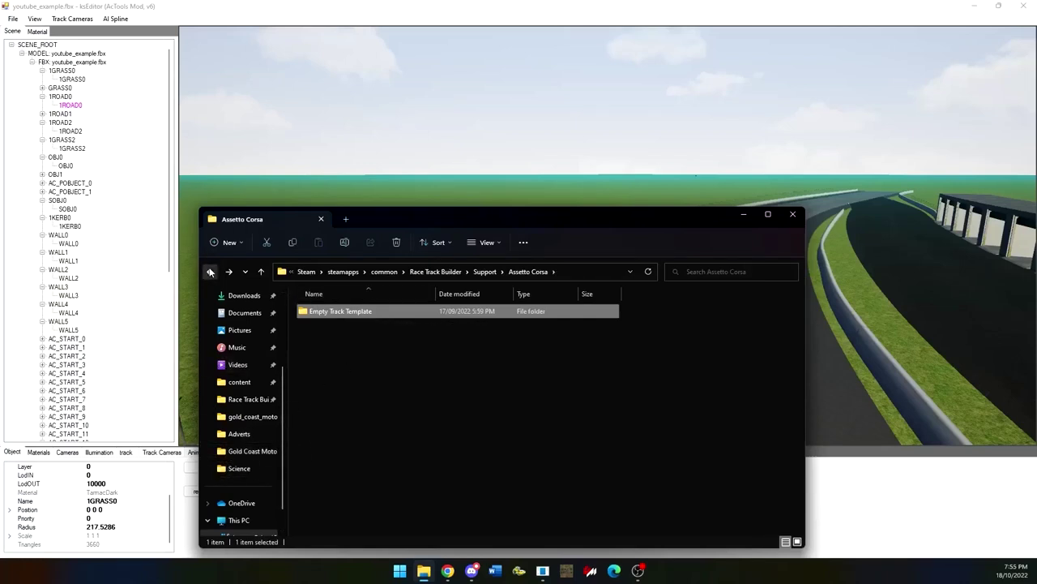
Step: Paste the template folder into Documents\Race Track Builder\Youtube Example\Export\youtube_example, opened in a separate tab
{"action": "left_click", "coordinate": [347, 219]}
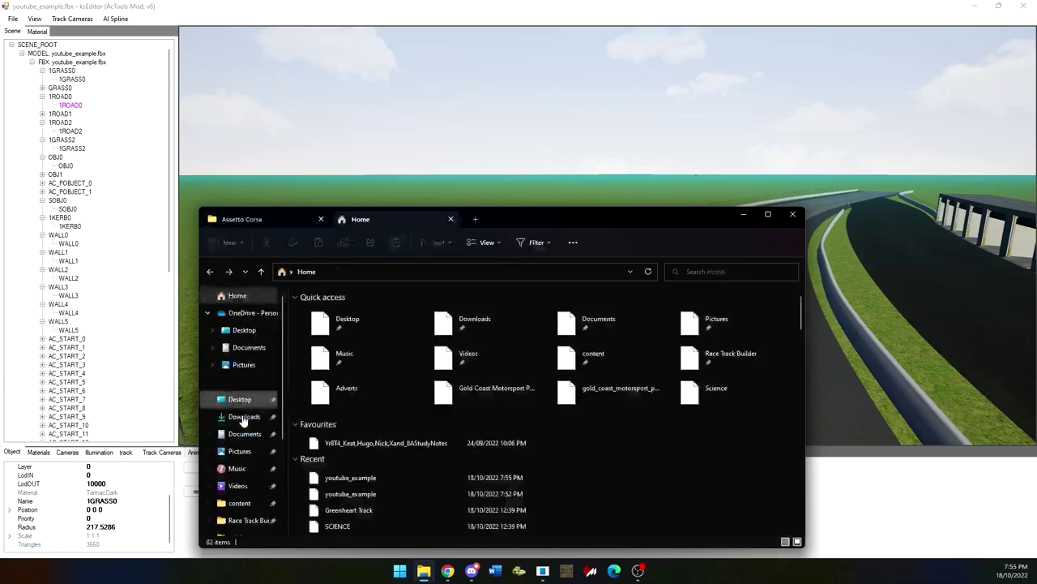
{"action": "left_click", "coordinate": [241, 523]}
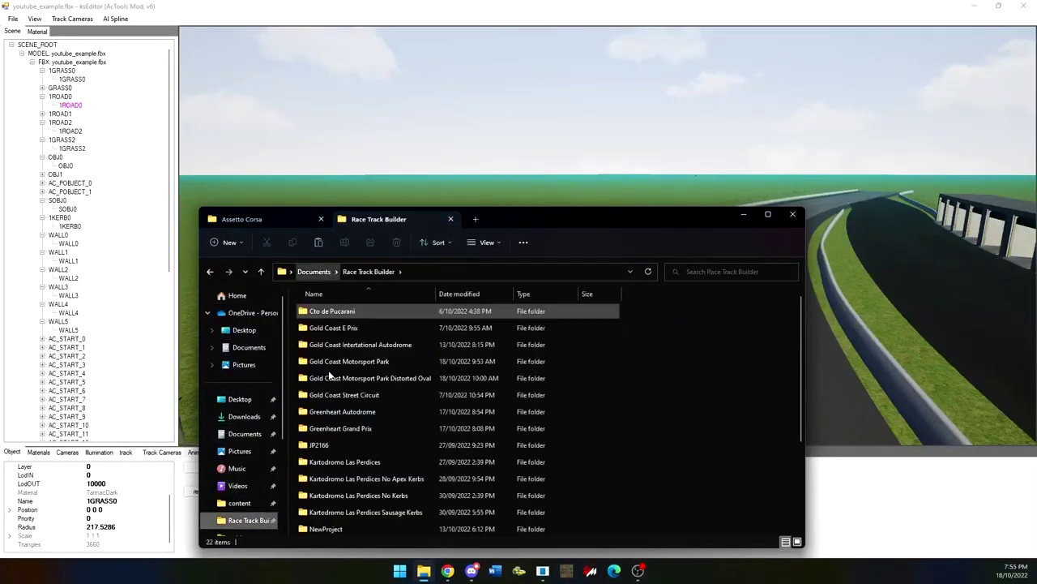
{"action": "scroll", "coordinate": [341, 460], "scroll_direction": "down", "scroll_amount": 3}
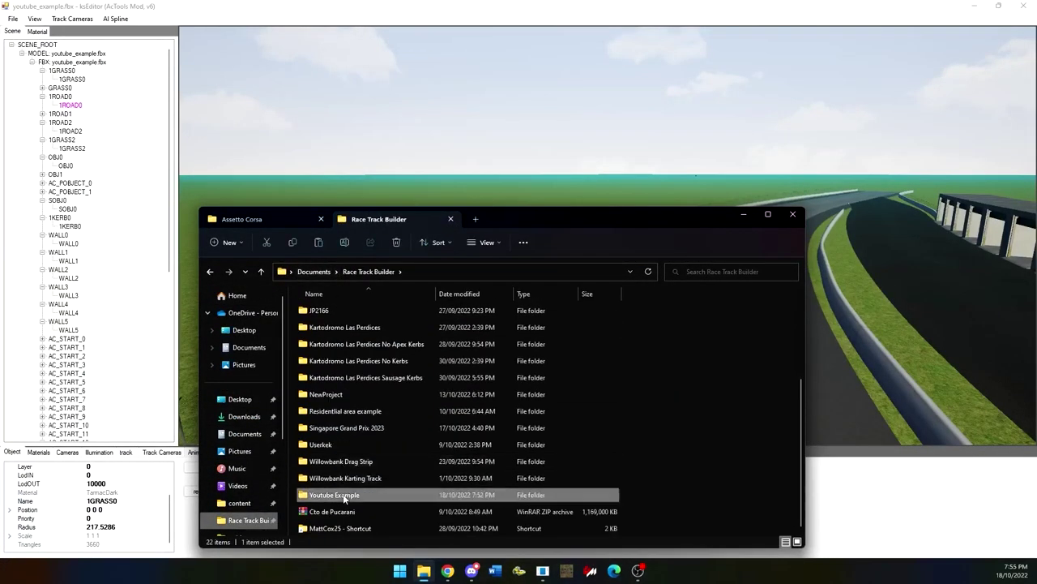
{"action": "double_click", "coordinate": [344, 496]}
{"action": "double_click", "coordinate": [323, 326]}
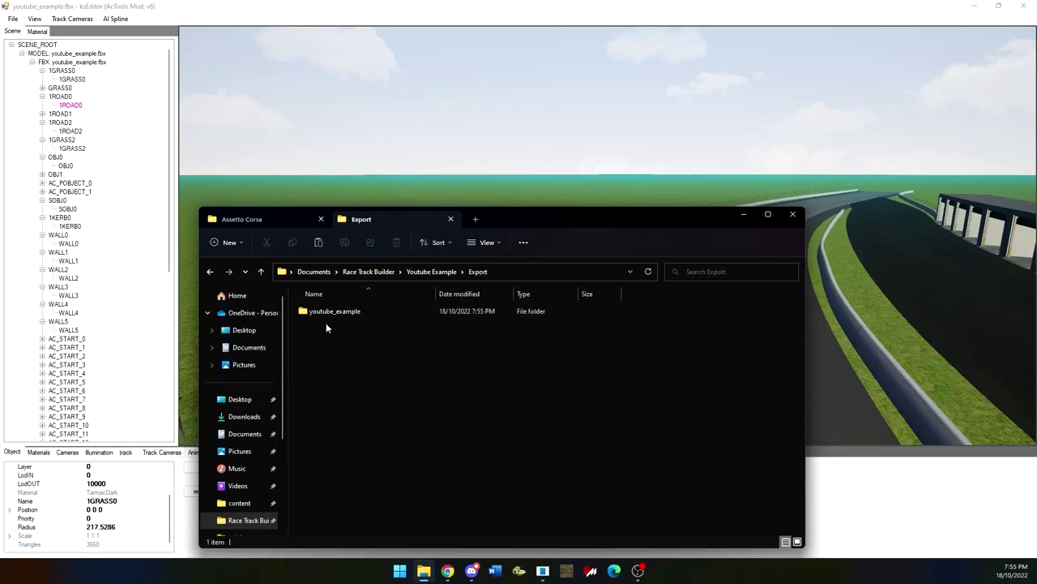
{"action": "left_click", "coordinate": [381, 315]}
{"action": "double_click", "coordinate": [404, 316]}
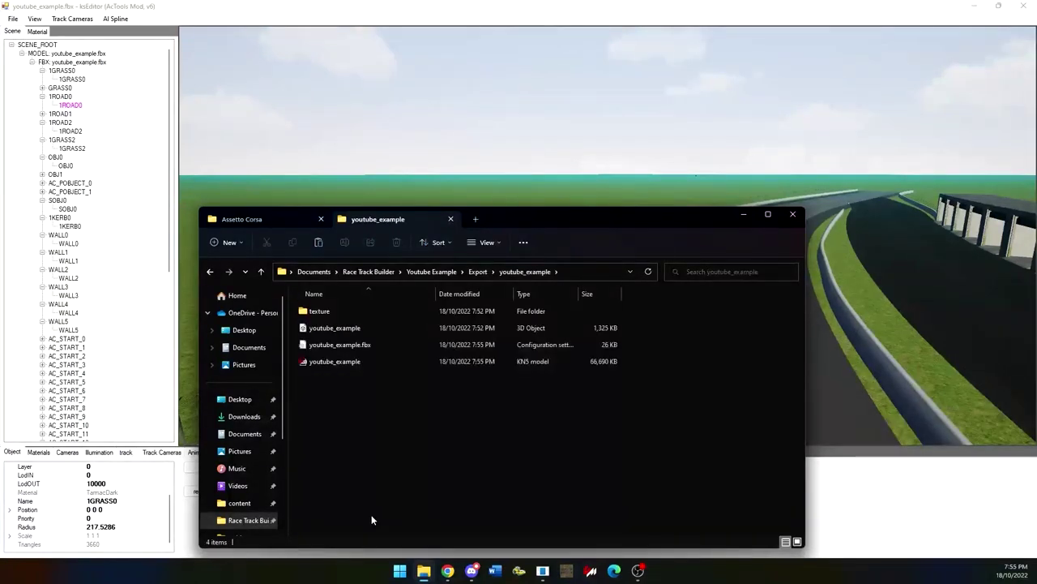
{"action": "key", "text": "ctrl+v"}
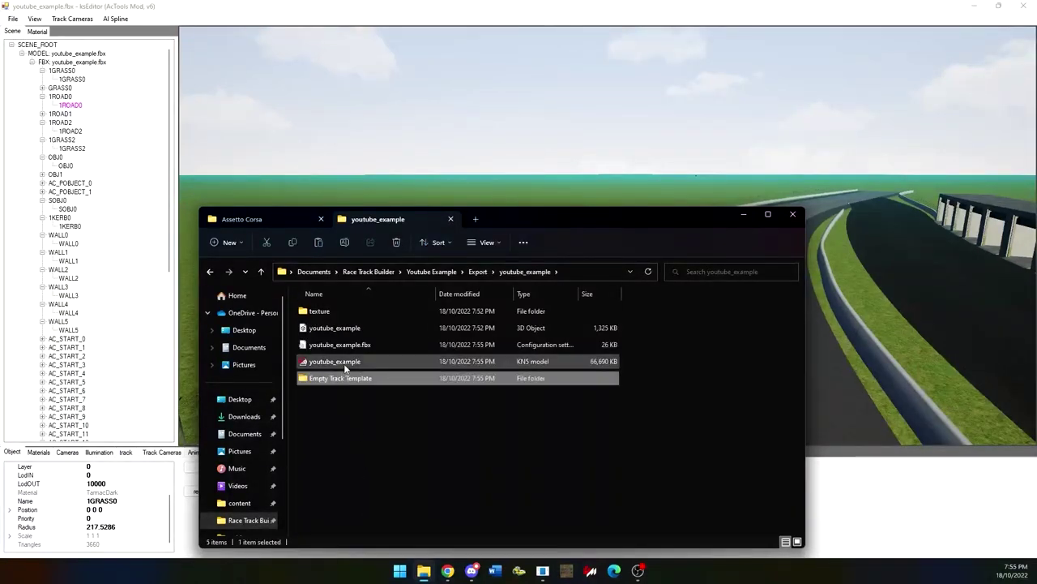
Step: Rename the pasted Empty Track Template folder to youtube_example and move the KN5 model and the texture folder into it
{"action": "left_click", "coordinate": [340, 382]}
{"action": "left_click", "coordinate": [337, 379]}
{"action": "type", "text": "youtube_ex"}
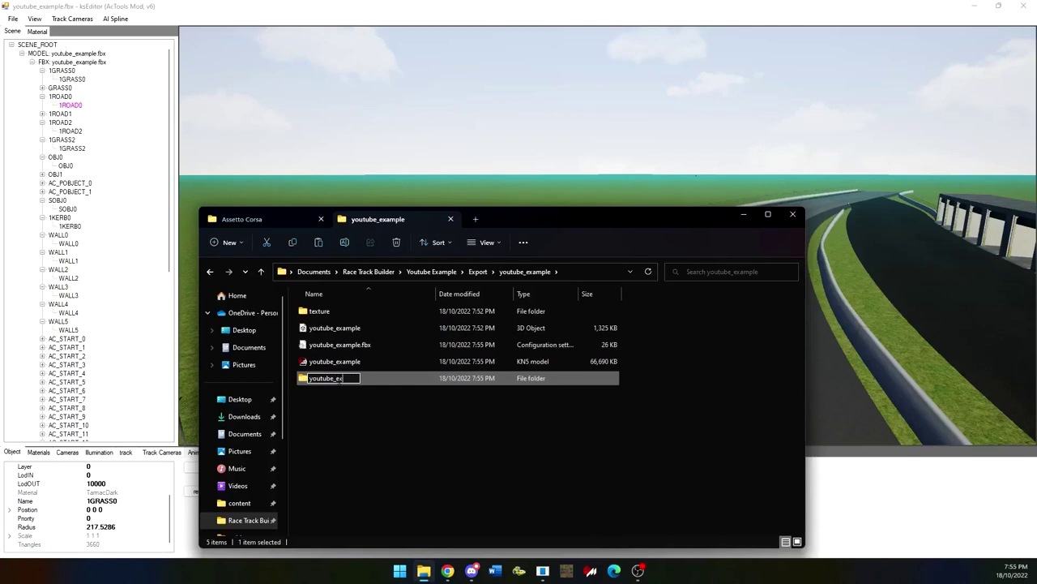
{"action": "type", "text": "ample"}
{"action": "left_click", "coordinate": [350, 417]}
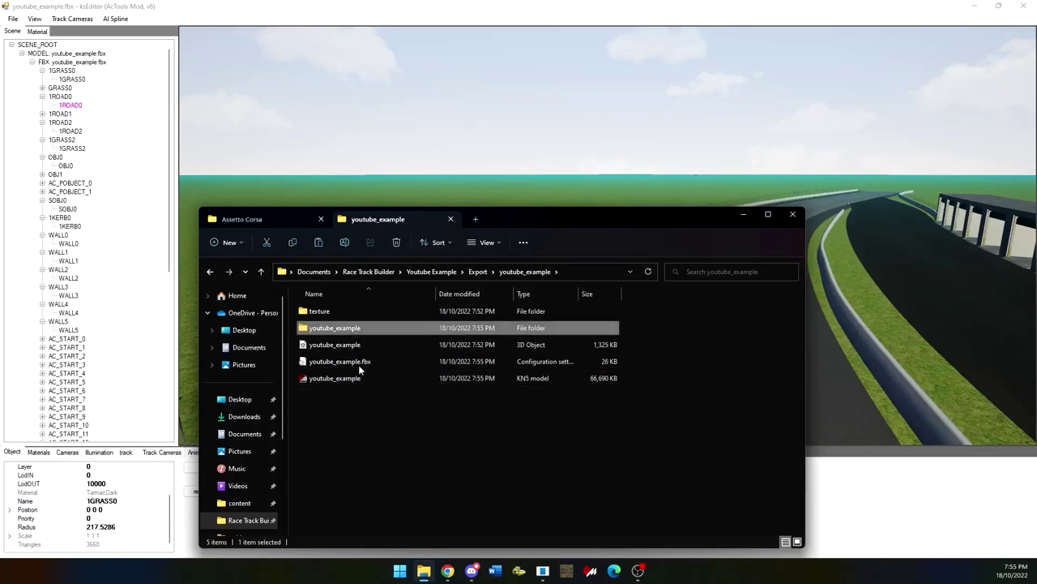
{"action": "left_click_drag", "start_coordinate": [359, 378], "coordinate": [350, 324]}
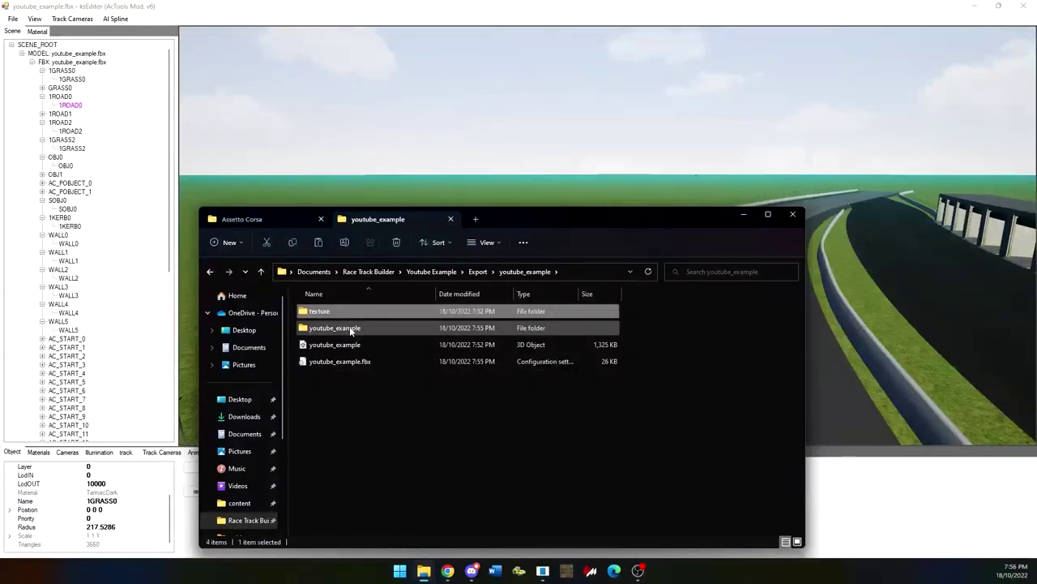
Step: Delete the outline and preview images from the ui folder inside the new youtube_example track folder
{"action": "double_click", "coordinate": [350, 326]}
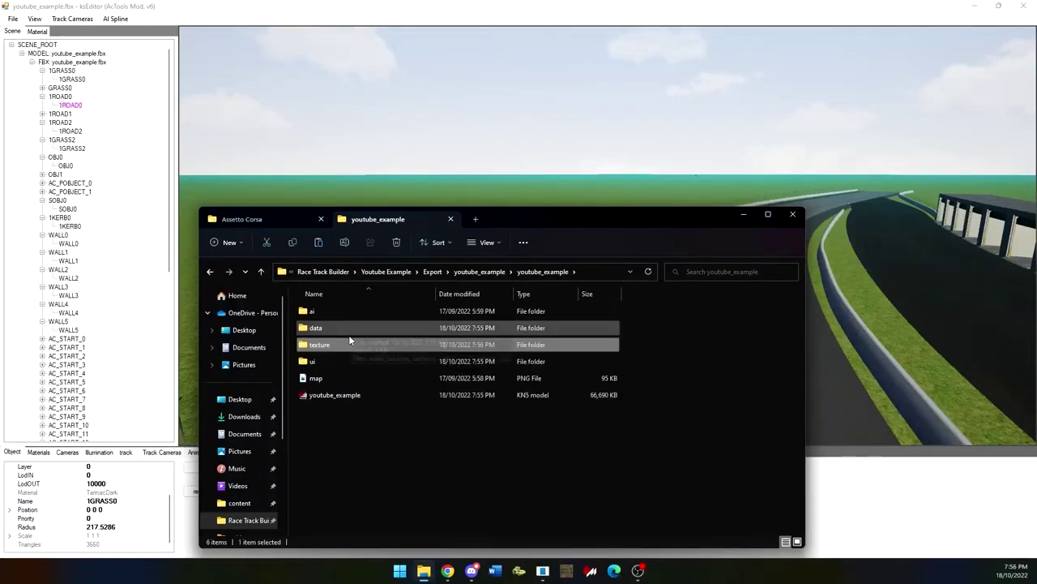
{"action": "double_click", "coordinate": [331, 364]}
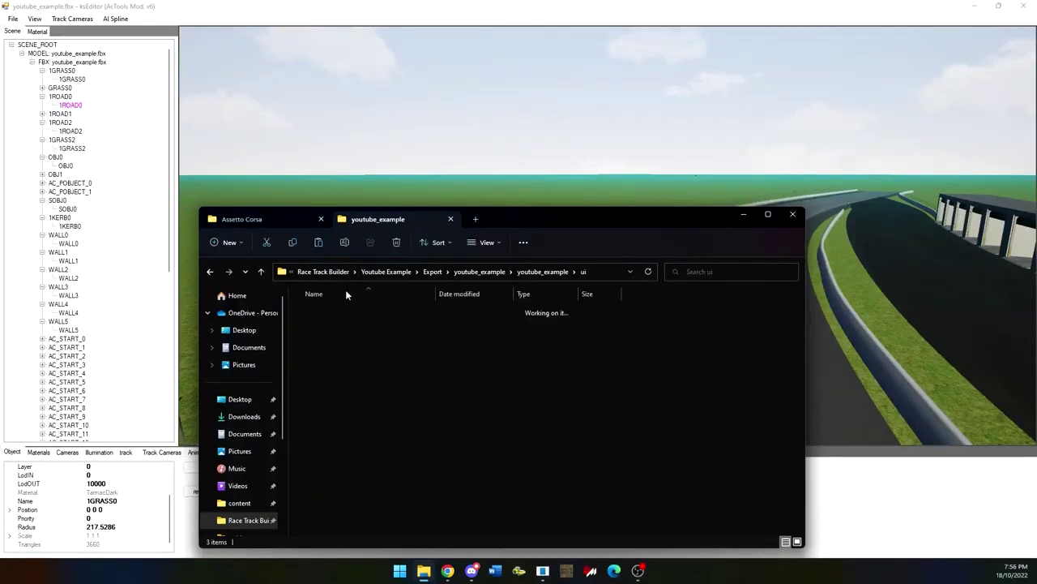
{"action": "left_click_drag", "start_coordinate": [409, 392], "coordinate": [354, 334]}
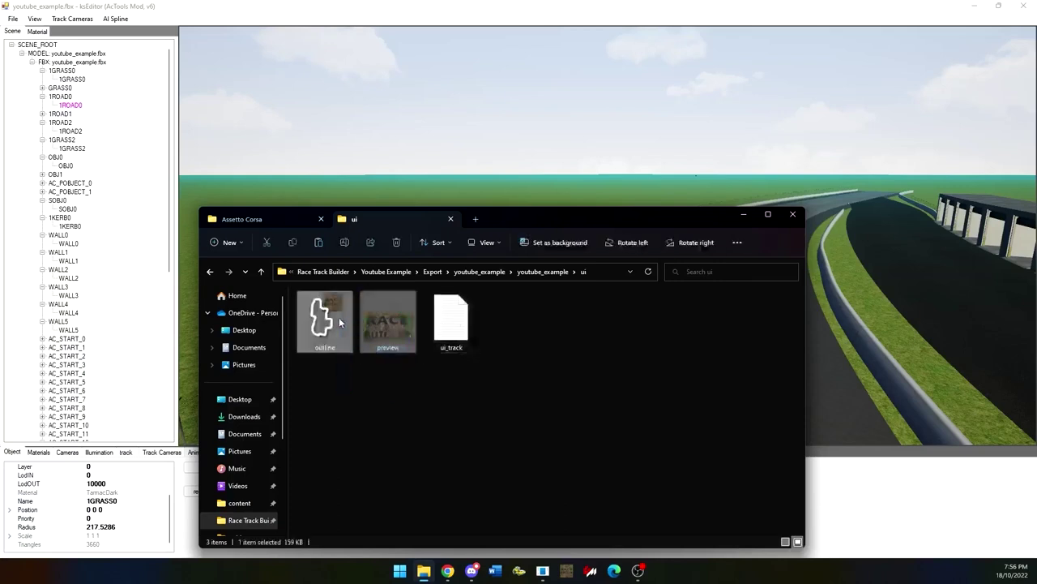
{"action": "key", "text": "Delete"}
Step: Open the ui_track file in Notepad and set the track's name to youtube_example
{"action": "left_click", "coordinate": [338, 336]}
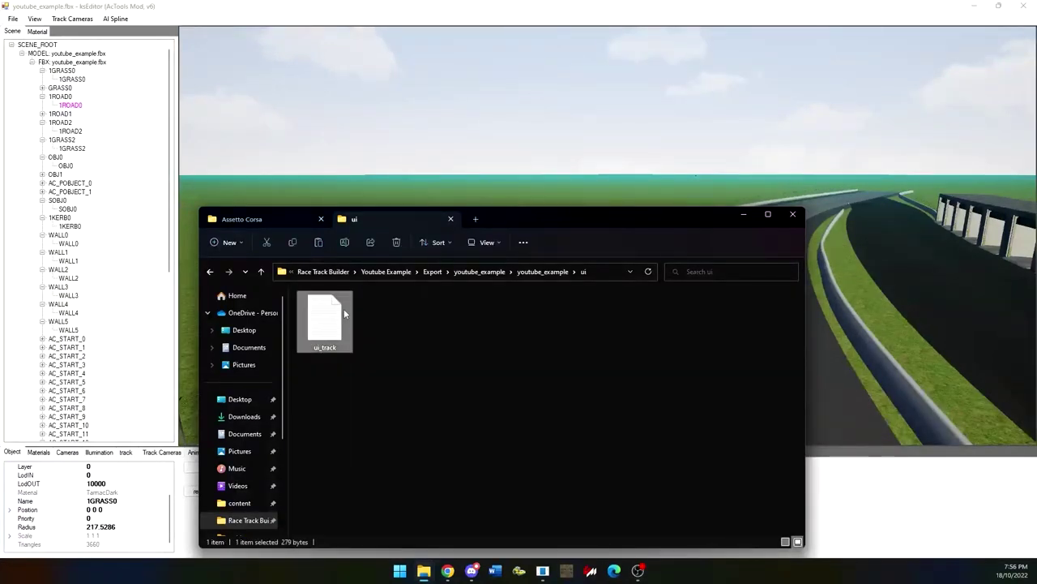
{"action": "double_click", "coordinate": [344, 300]}
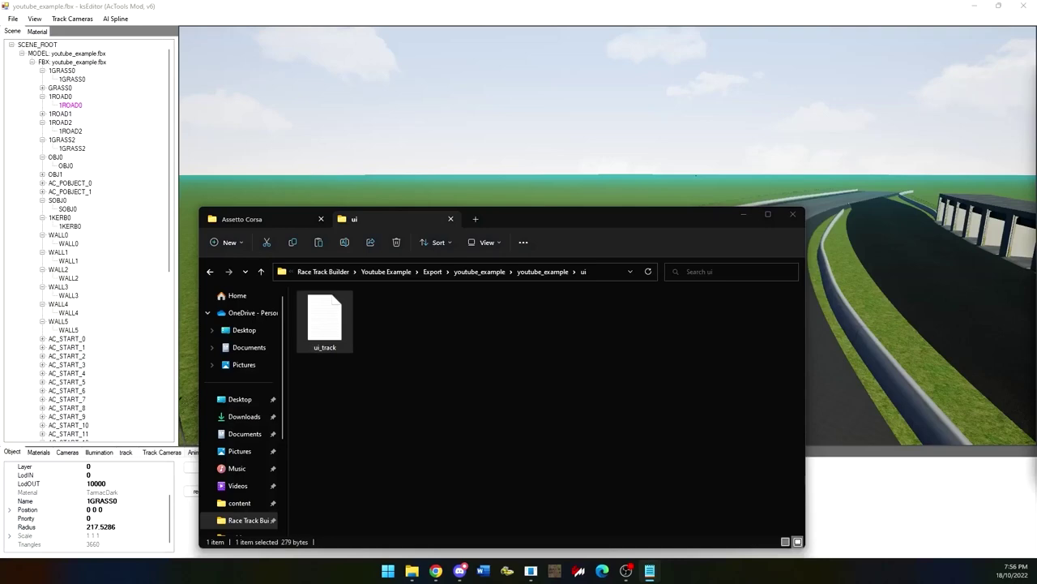
{"action": "left_click_drag", "start_coordinate": [1036, 235], "coordinate": [361, 2]}
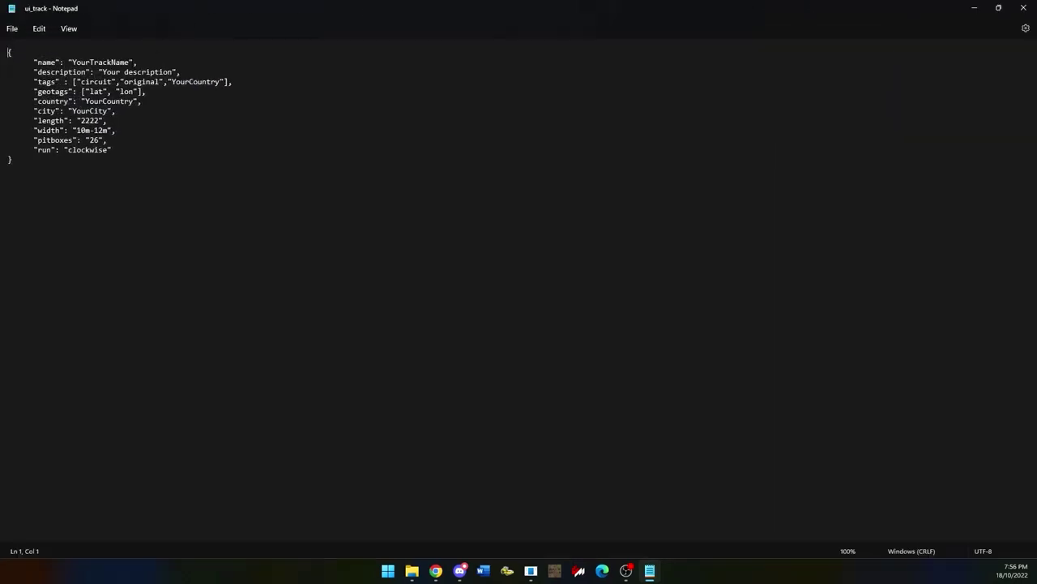
{"action": "left_click_drag", "start_coordinate": [129, 63], "coordinate": [72, 63]}
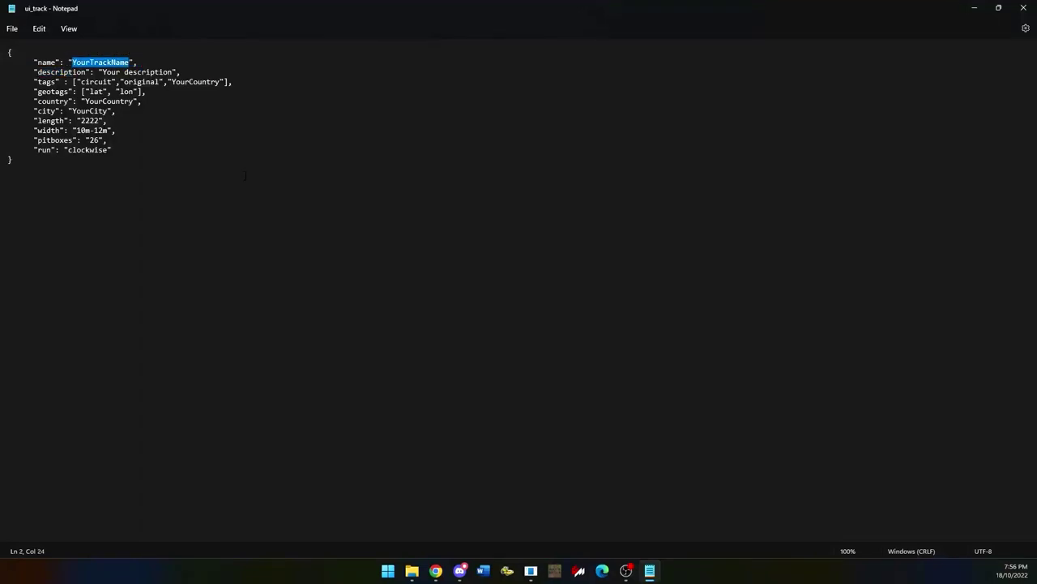
{"action": "key", "text": "BackSpace"}
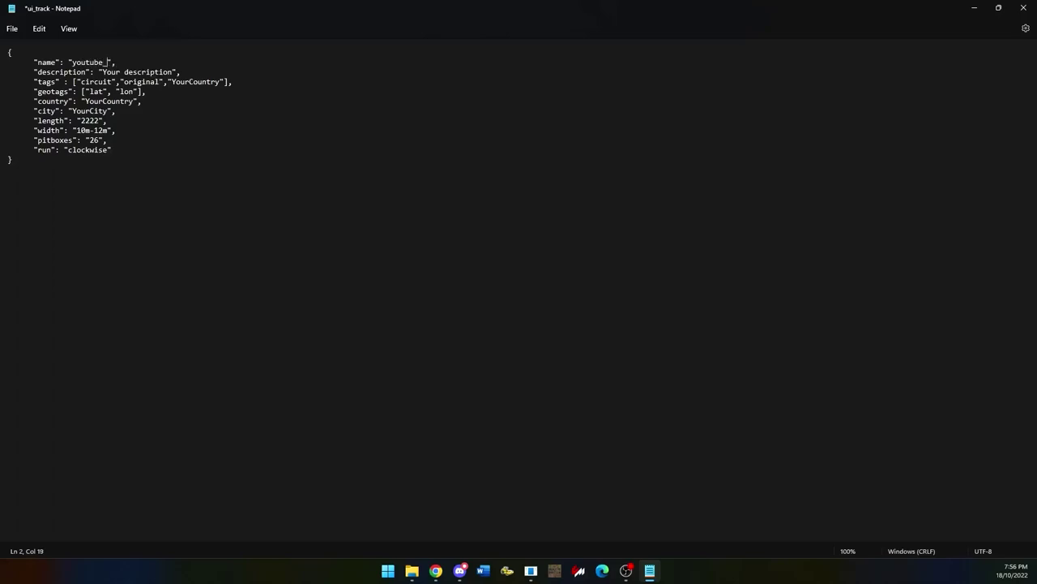
{"action": "type", "text": "youtube_example"}
{"action": "key", "text": "alt+Tab"}
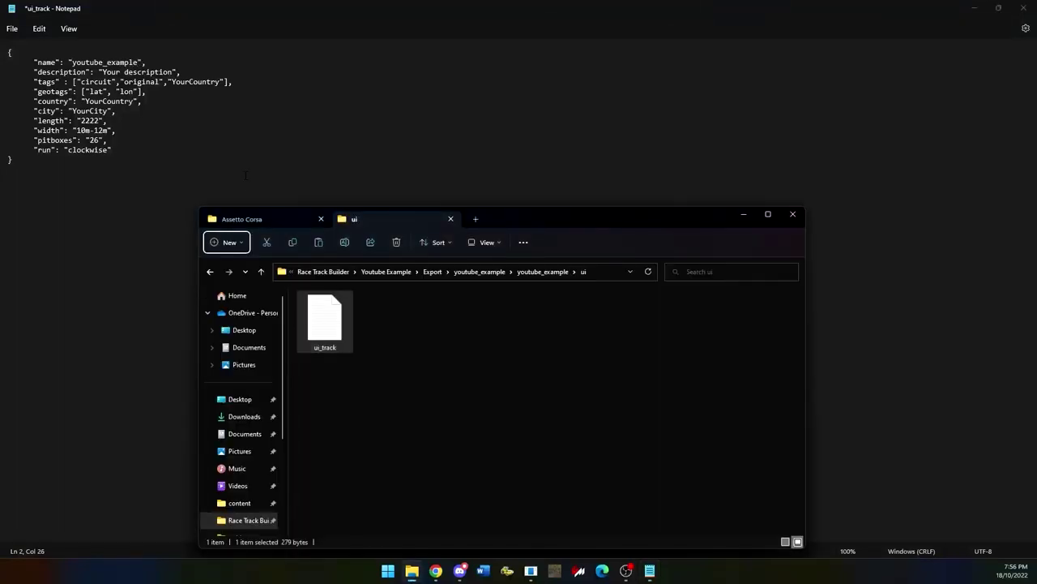
{"action": "left_click", "coordinate": [414, 3]}
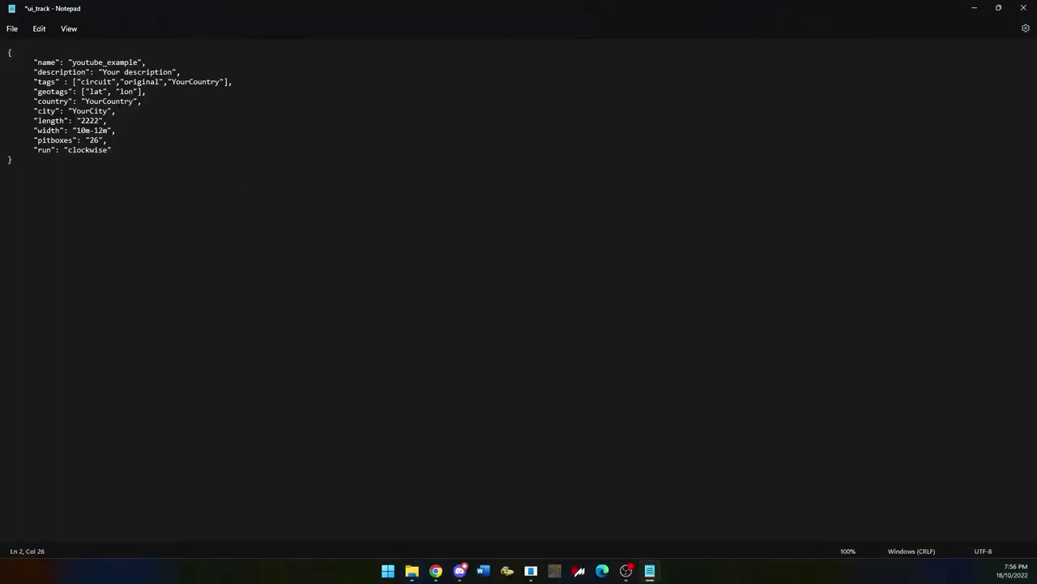
Step: Set the country and city to Australia and pitboxes to 17 in ui_track, and save the file
{"action": "left_click_drag", "start_coordinate": [130, 101], "coordinate": [89, 100]}
{"action": "key", "text": "BackSpace"}
{"action": "type", "text": "Austra"}
{"action": "left_click_drag", "start_coordinate": [108, 110], "coordinate": [73, 110]}
{"action": "key", "text": "BackSpace"}
{"action": "type", "text": "Australia"}
{"action": "left_click", "coordinate": [99, 140]}
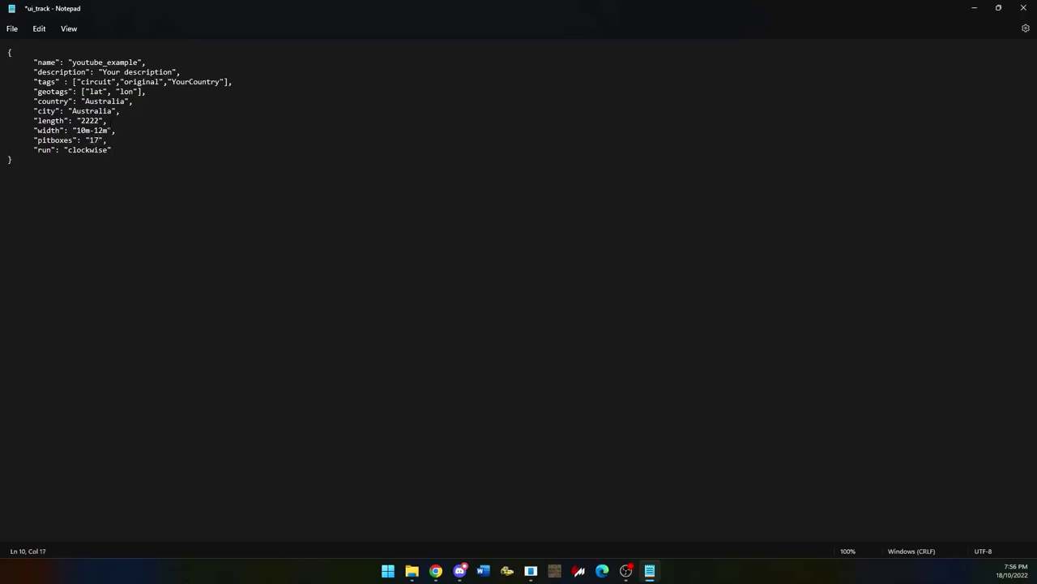
{"action": "key", "text": "ctrl+s"}
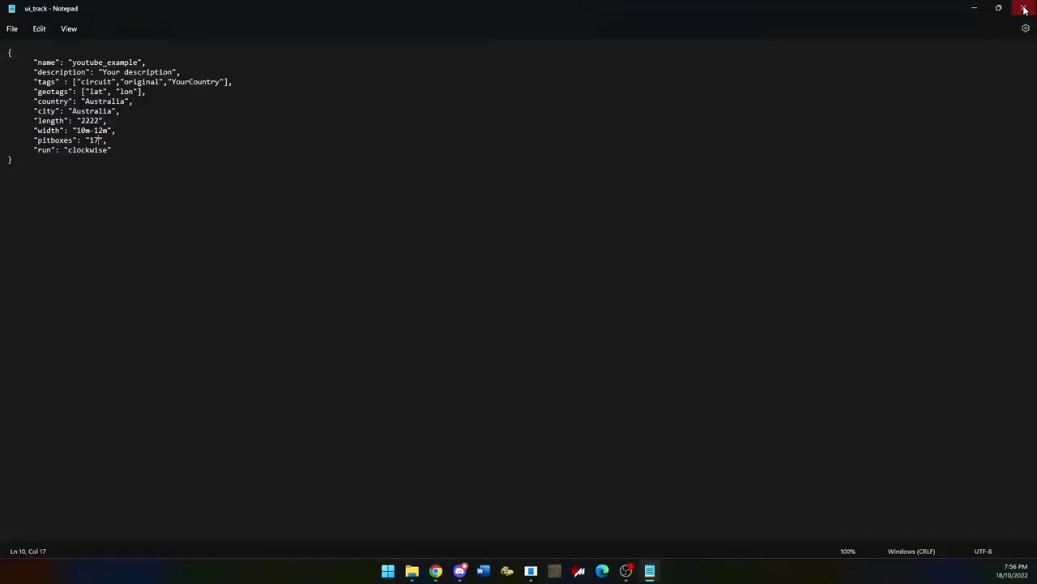